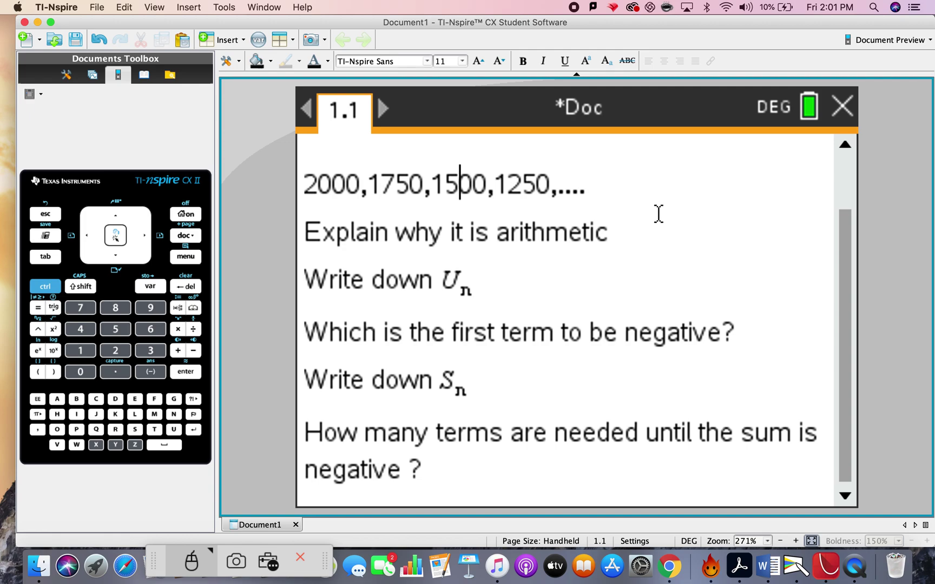
Append '. d = -250' after 'Explain why it is arithmetic' as the common difference.
{"action": "left_click", "coordinate": [591, 185]}
{"action": "left_click_drag", "start_coordinate": [426, 185], "coordinate": [304, 184]}
{"action": "left_click_drag", "start_coordinate": [487, 185], "coordinate": [371, 184]}
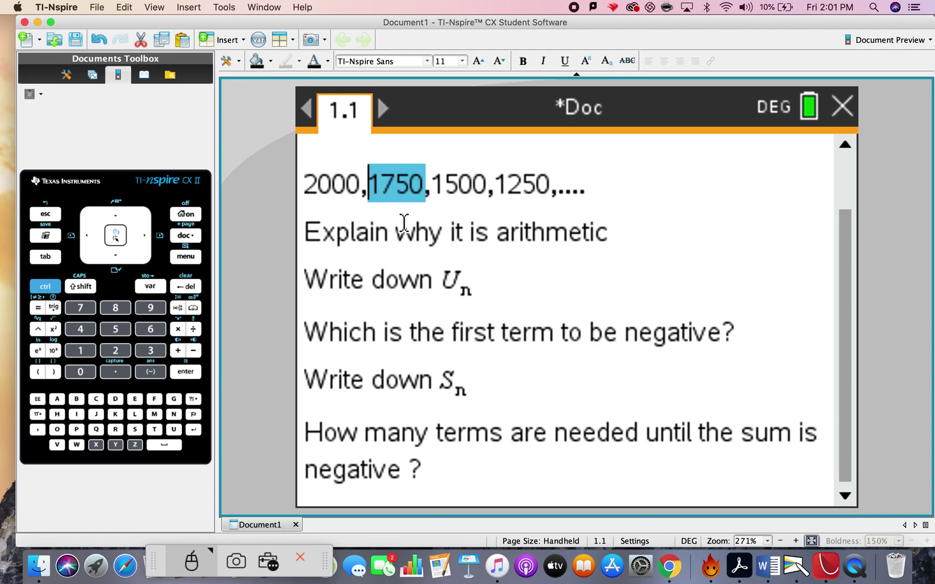
{"action": "left_click", "coordinate": [628, 229]}
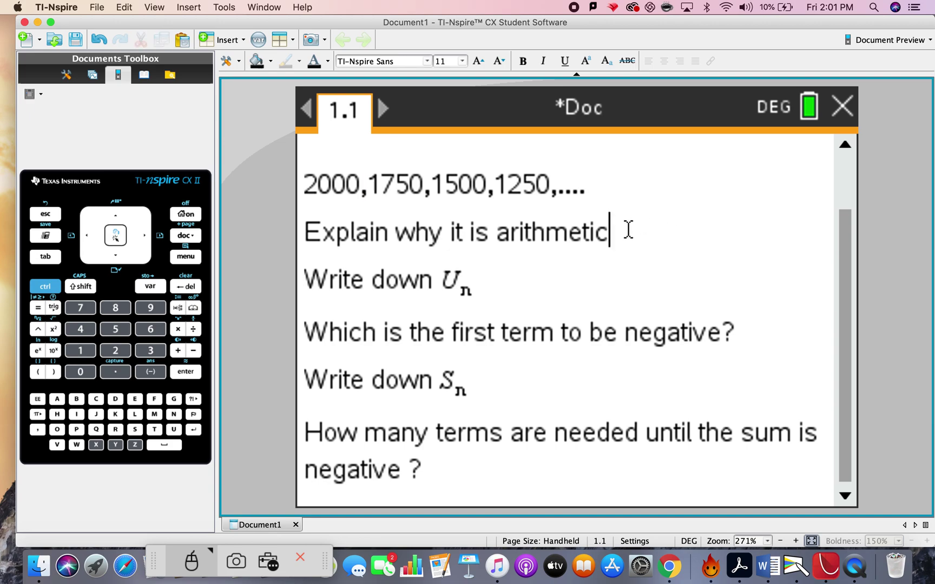
{"action": "type", "text": ". d = "}
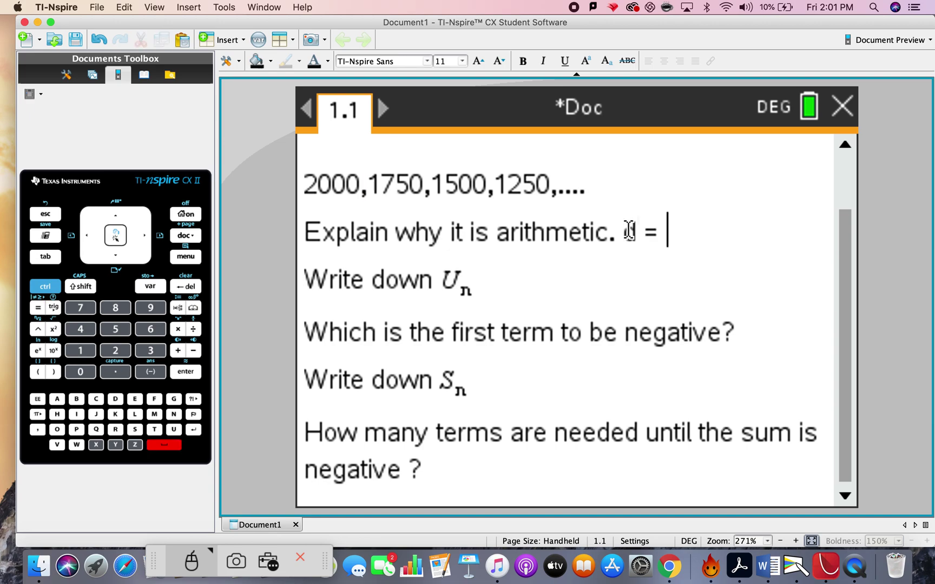
{"action": "type", "text": "-250"}
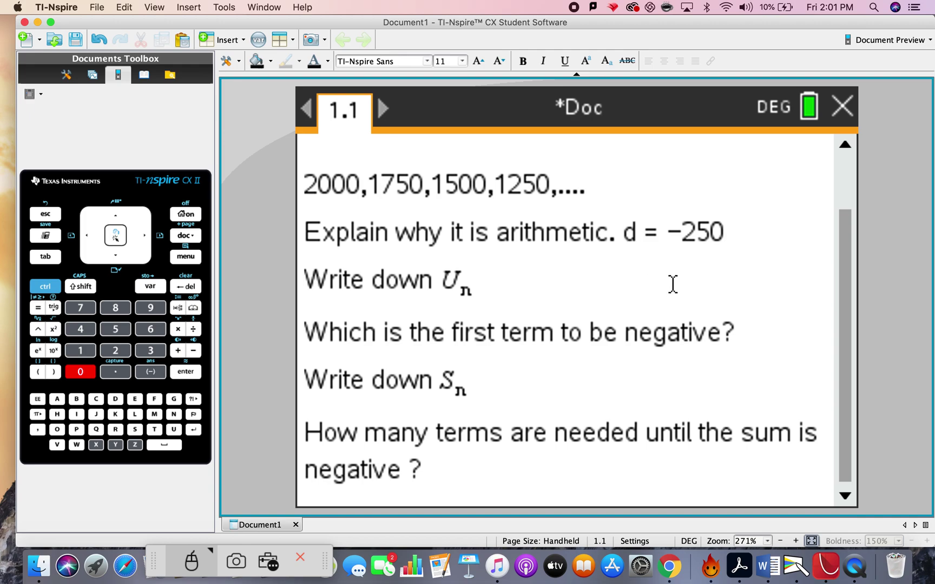
{"action": "left_click_drag", "start_coordinate": [304, 185], "coordinate": [360, 185]}
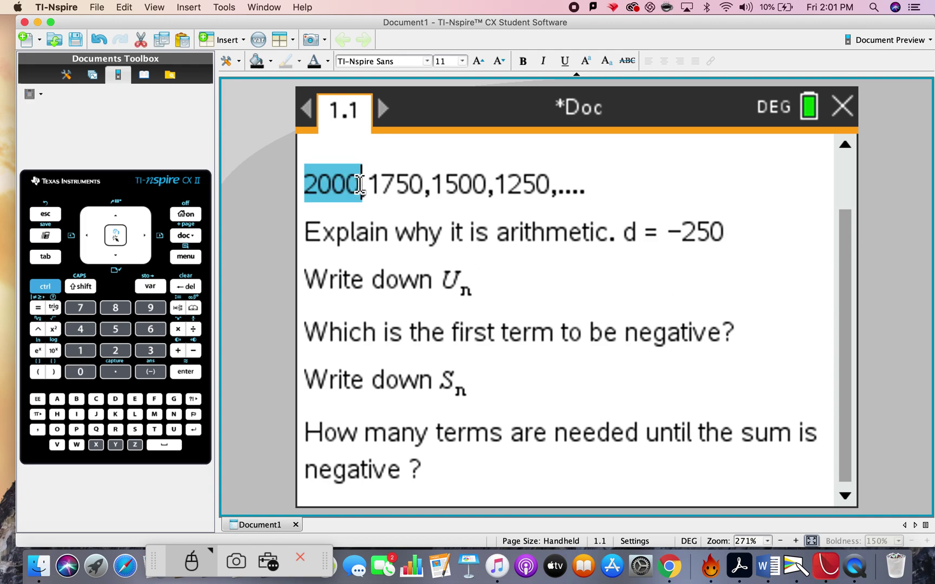
{"action": "left_click", "coordinate": [398, 186]}
{"action": "left_click", "coordinate": [347, 186]}
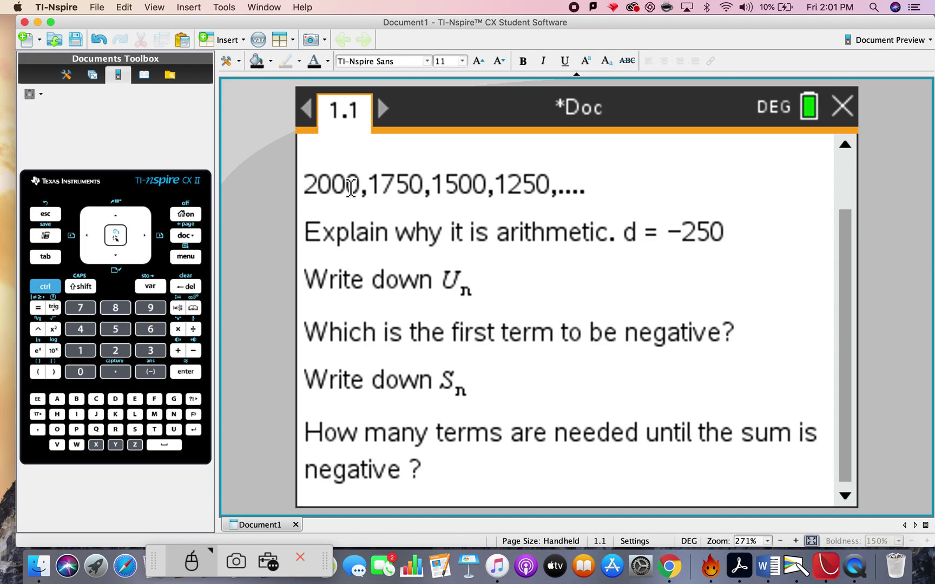
{"action": "left_click", "coordinate": [444, 186]}
{"action": "left_click", "coordinate": [410, 185]}
{"action": "left_click", "coordinate": [476, 283]}
After 'Write down Un', write the general term Un = U1+(n−1)d.
{"action": "type", "text": "="}
{"action": "left_click_drag", "start_coordinate": [471, 288], "coordinate": [441, 284]}
{"action": "key", "text": "super+c"}
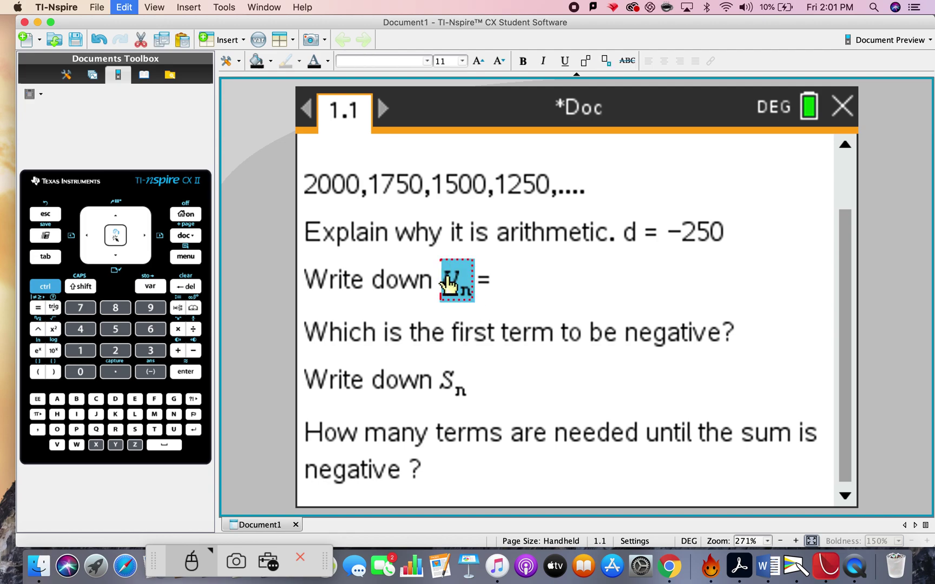
{"action": "left_click", "coordinate": [490, 284]}
{"action": "key", "text": "super+v"}
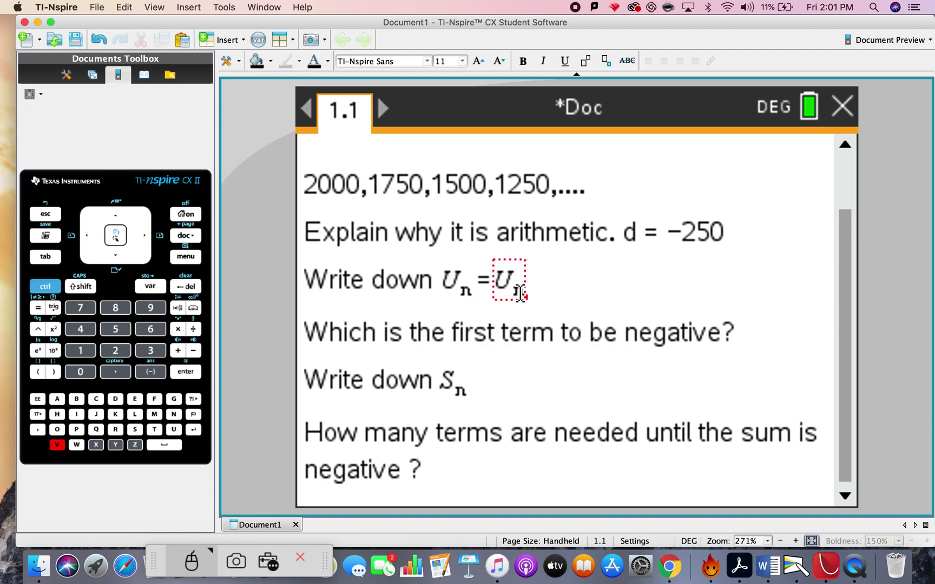
{"action": "key", "text": "BackSpace"}
{"action": "type", "text": "1"}
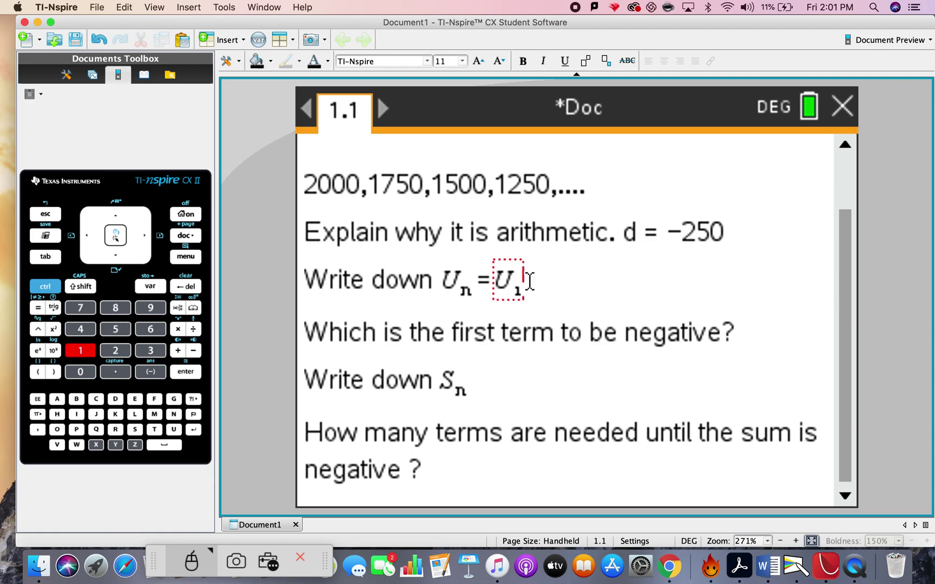
{"action": "key", "text": "Right"}
{"action": "type", "text": "+("}
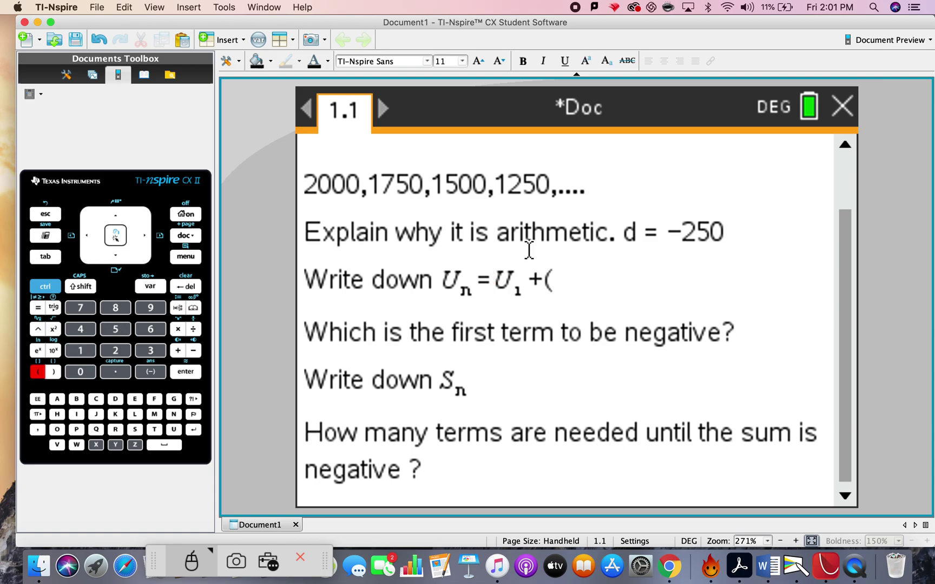
{"action": "type", "text": "n-1)"}
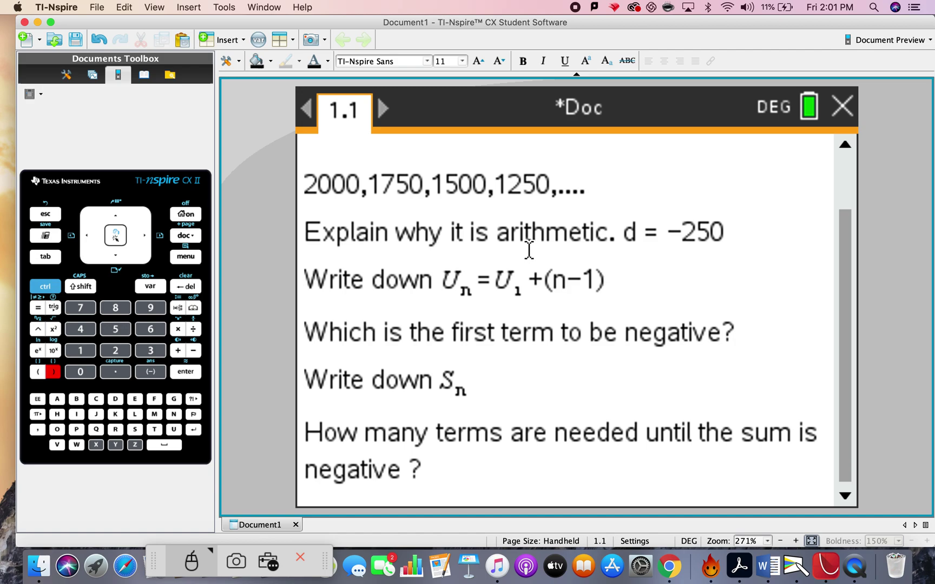
{"action": "type", "text": "d"}
Copy the formula onto a new line and replace U1 with 2000.
{"action": "key", "text": "Return"}
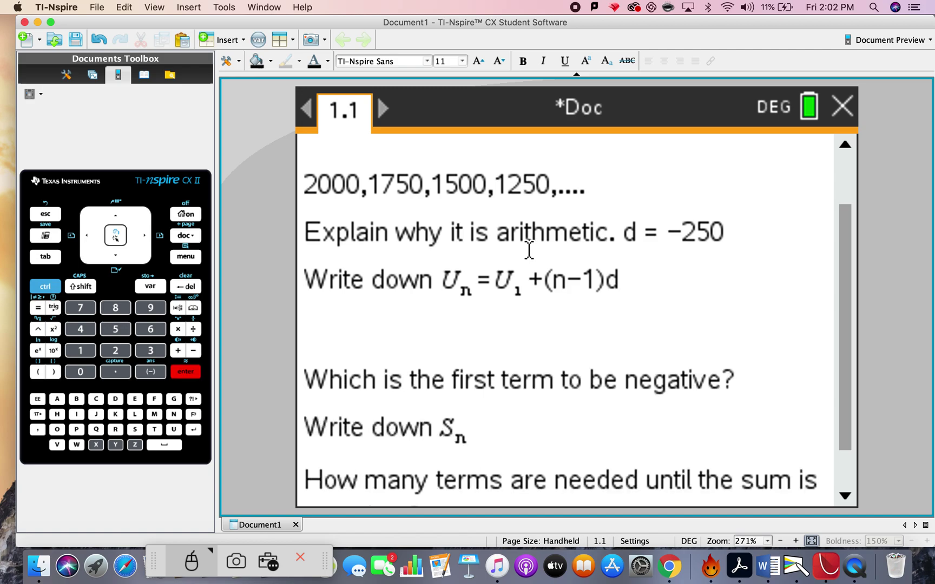
{"action": "left_click_drag", "start_coordinate": [441, 279], "coordinate": [629, 279]}
{"action": "key", "text": "super+c"}
{"action": "left_click", "coordinate": [418, 330]}
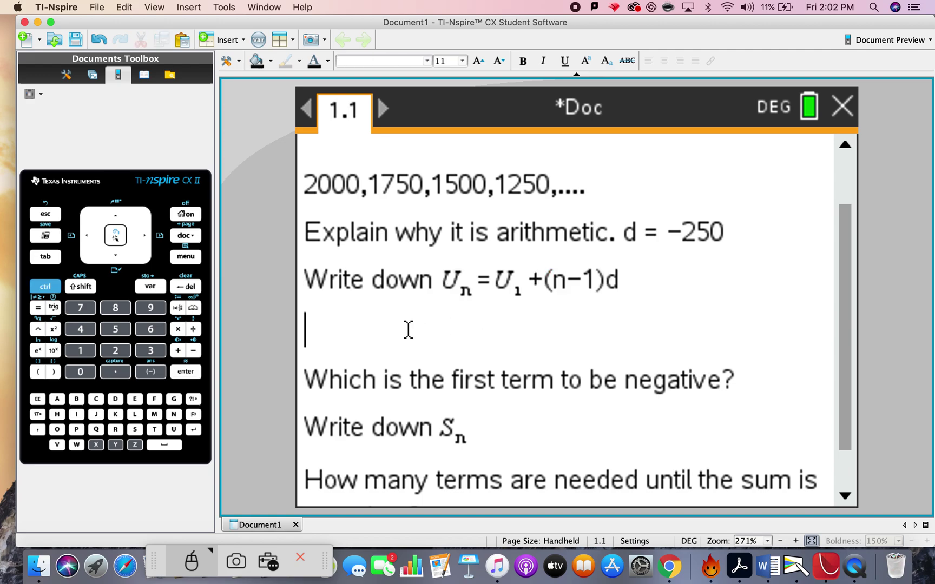
{"action": "key", "text": "super+v"}
{"action": "left_click", "coordinate": [384, 338]}
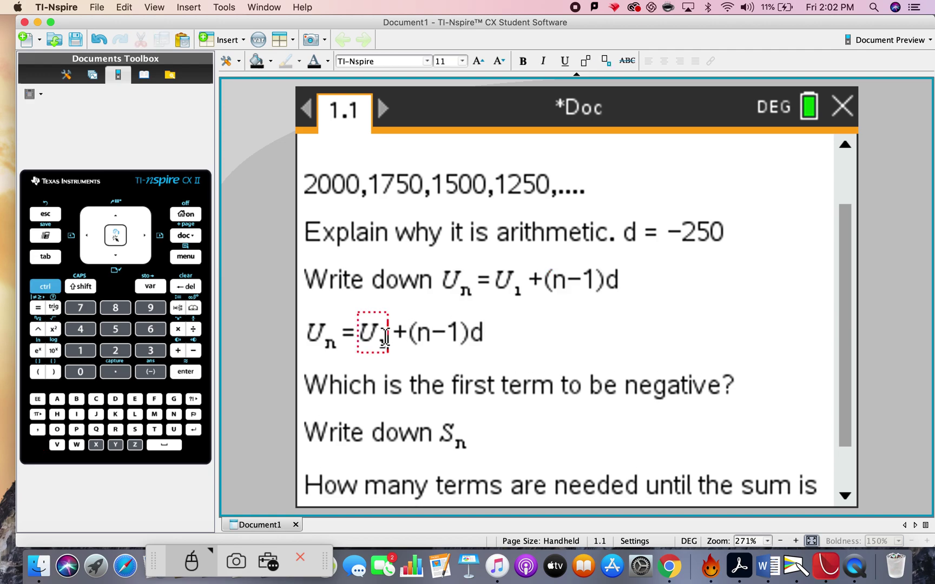
{"action": "key", "text": "shift+Left"}
{"action": "key", "text": "BackSpace"}
{"action": "key", "text": "BackSpace"}
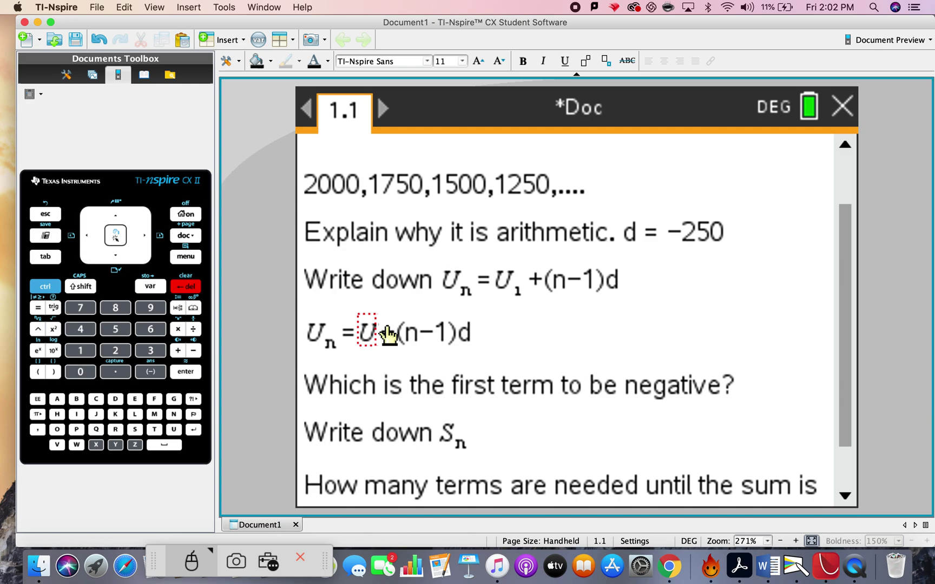
{"action": "key", "text": "BackSpace"}
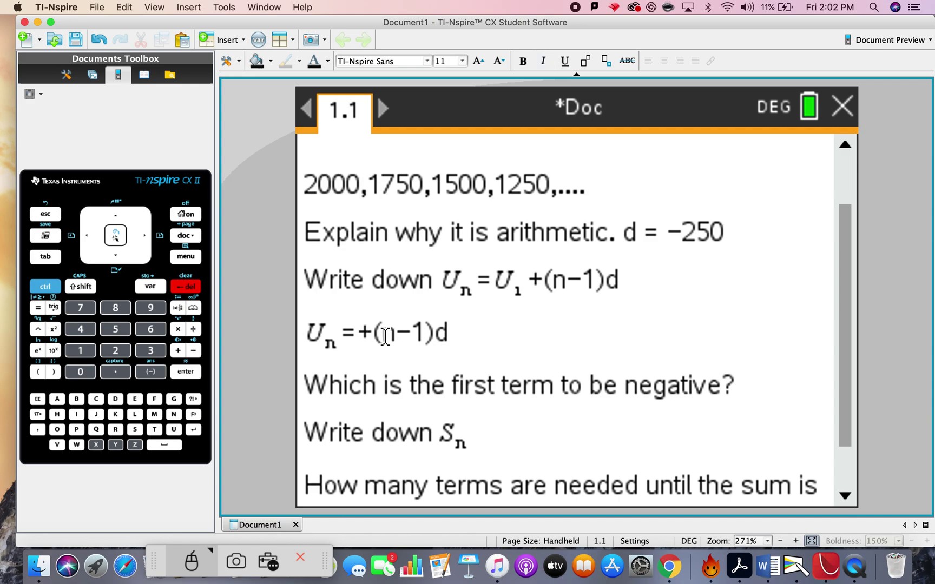
{"action": "type", "text": "200"}
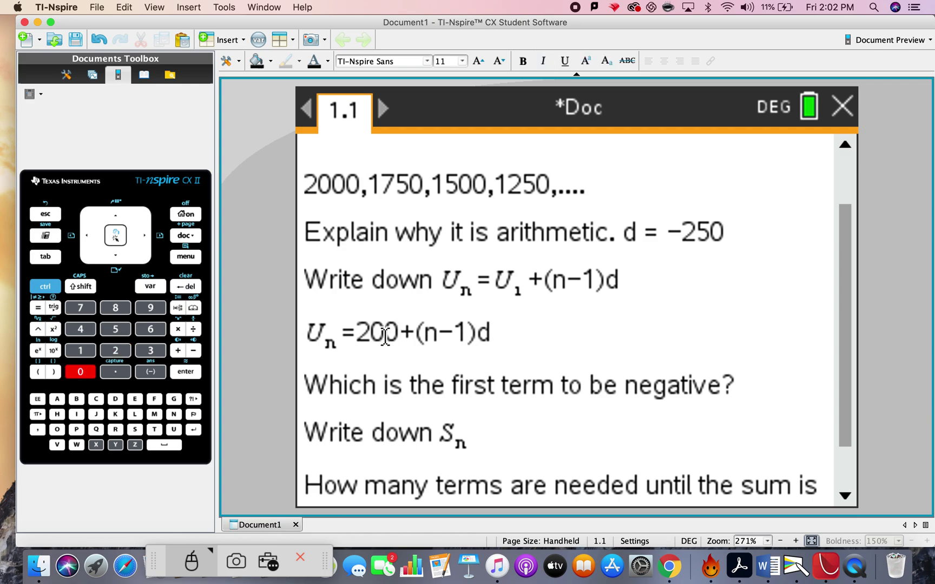
{"action": "type", "text": "0"}
Replace d with (−250), giving Un = 2000+(n−1)(−250).
{"action": "left_click", "coordinate": [492, 331]}
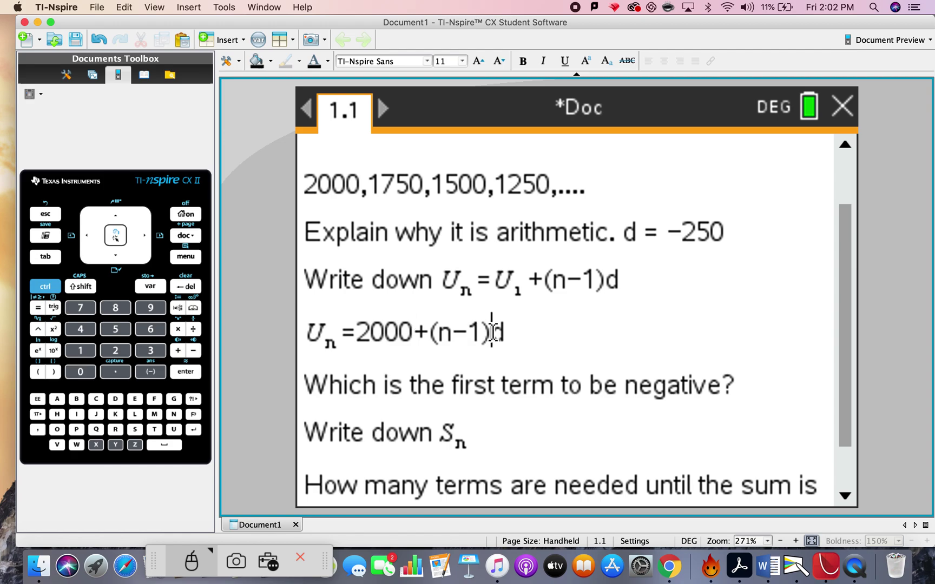
{"action": "type", "text": "("}
{"action": "type", "text": "-250"}
{"action": "key", "text": "Right"}
{"action": "key", "text": "BackSpace"}
{"action": "type", "text": ")"}
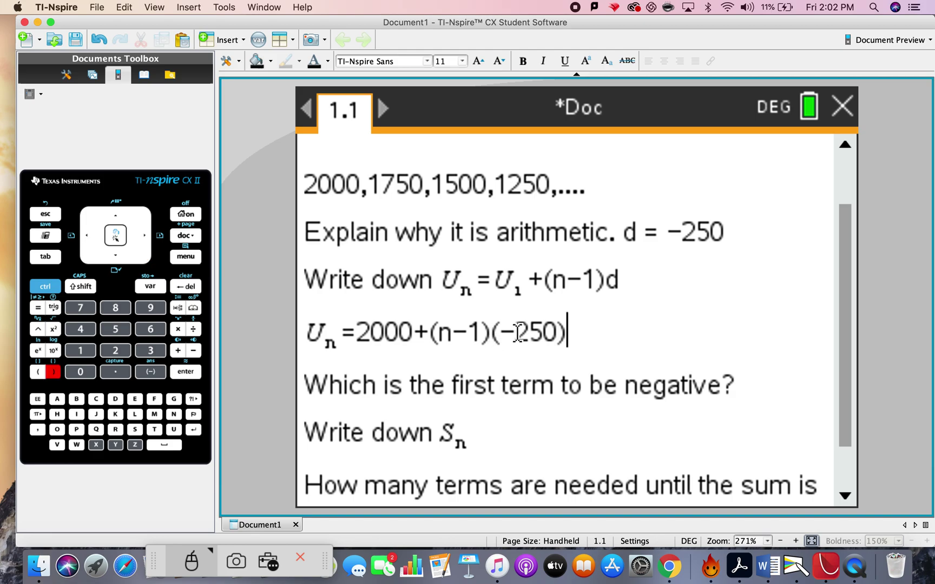
{"action": "left_click_drag", "start_coordinate": [499, 332], "coordinate": [559, 332]}
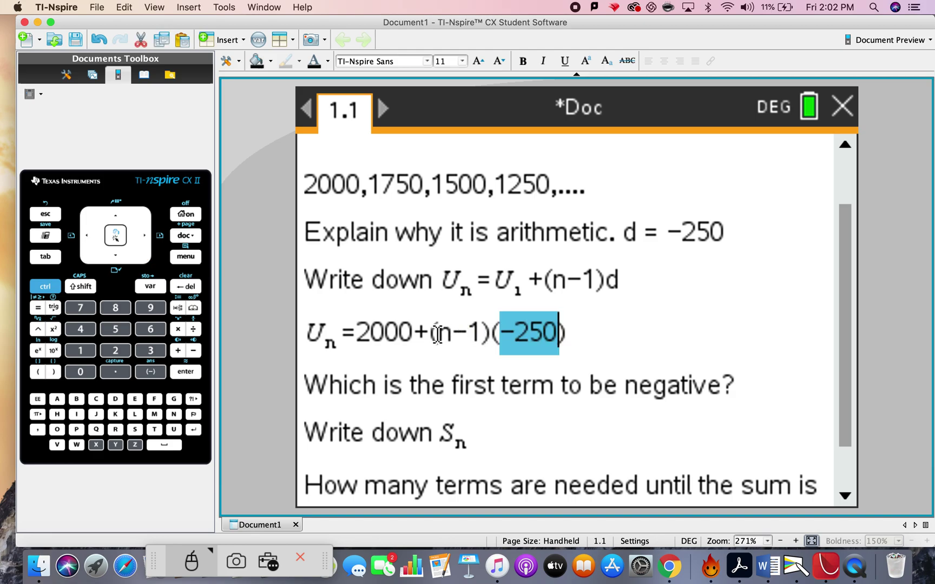
{"action": "left_click_drag", "start_coordinate": [438, 333], "coordinate": [559, 332]}
{"action": "left_click", "coordinate": [572, 334]}
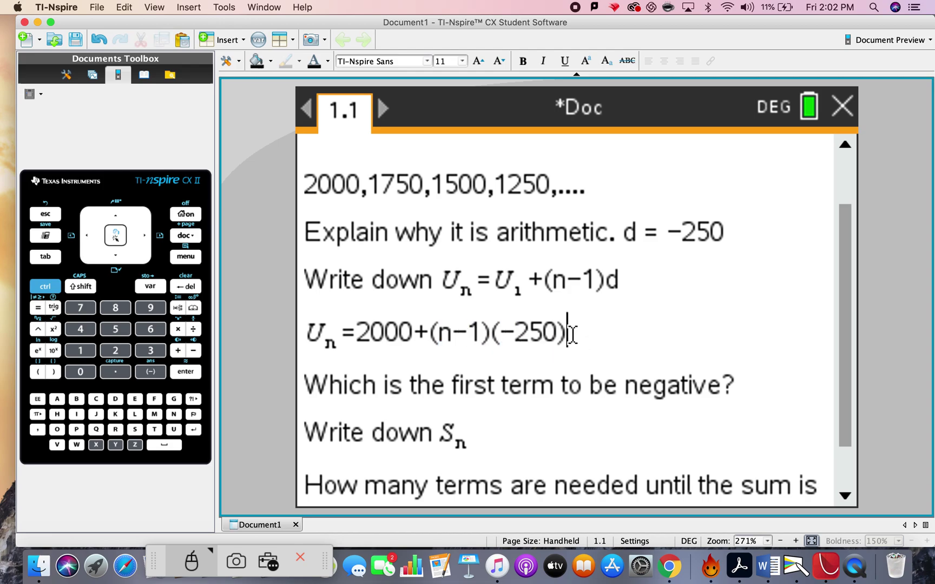
On a new line, expand the formula as =2000+-250n+250.
{"action": "key", "text": "Return"}
{"action": "type", "text": "="}
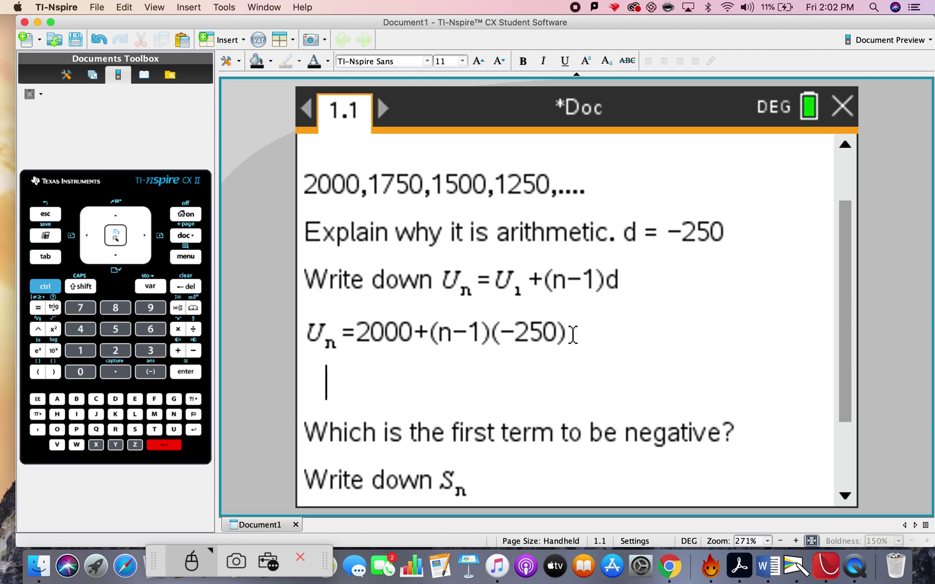
{"action": "type", "text": "2000"}
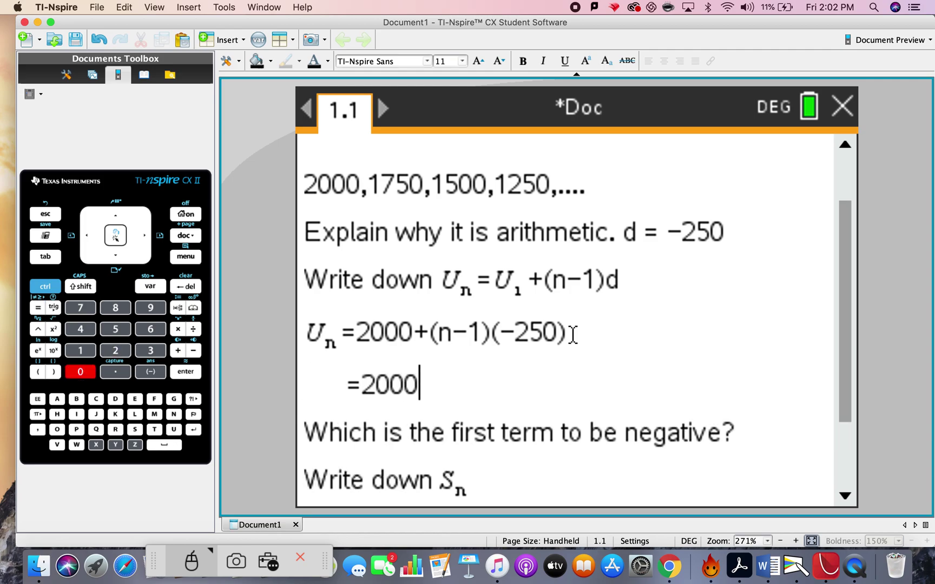
{"action": "type", "text": "+"}
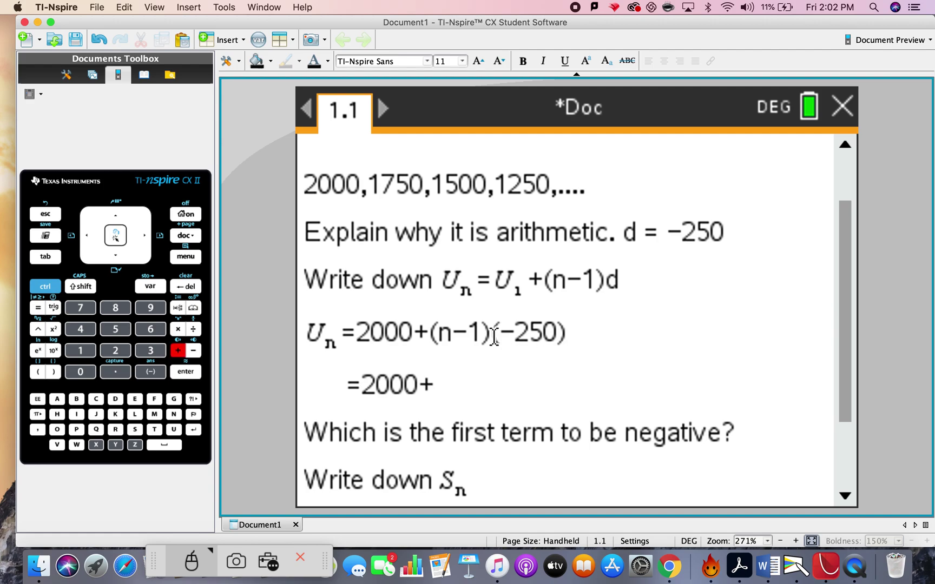
{"action": "double_click", "coordinate": [445, 333]}
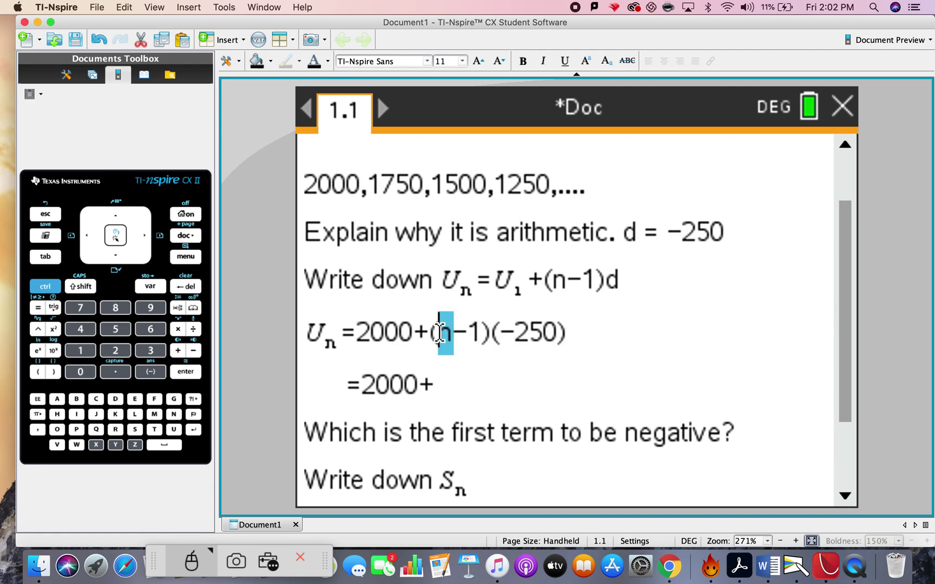
{"action": "double_click", "coordinate": [517, 332]}
{"action": "left_click", "coordinate": [434, 385]}
{"action": "type", "text": "-250n"}
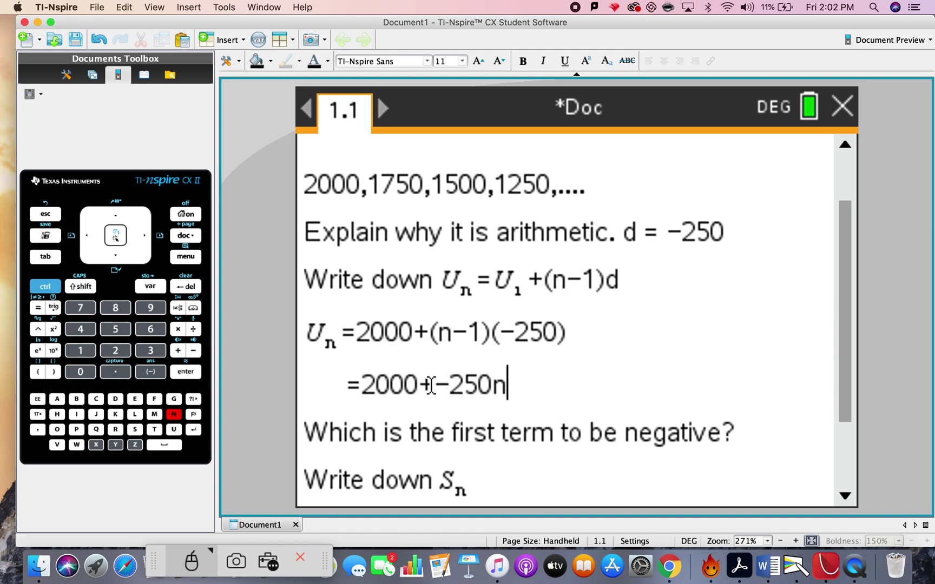
{"action": "left_click_drag", "start_coordinate": [452, 332], "coordinate": [558, 332]}
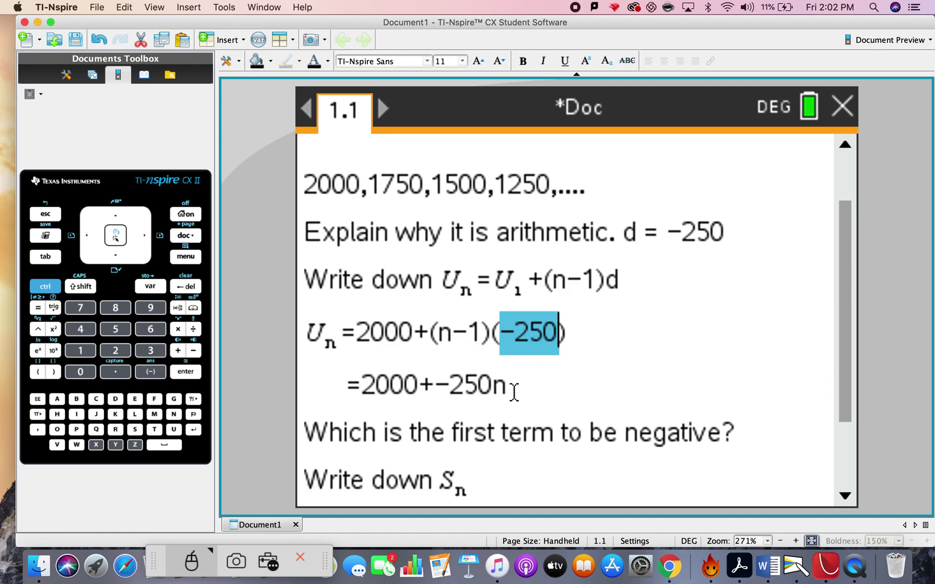
{"action": "left_click", "coordinate": [511, 387]}
{"action": "type", "text": "+2"}
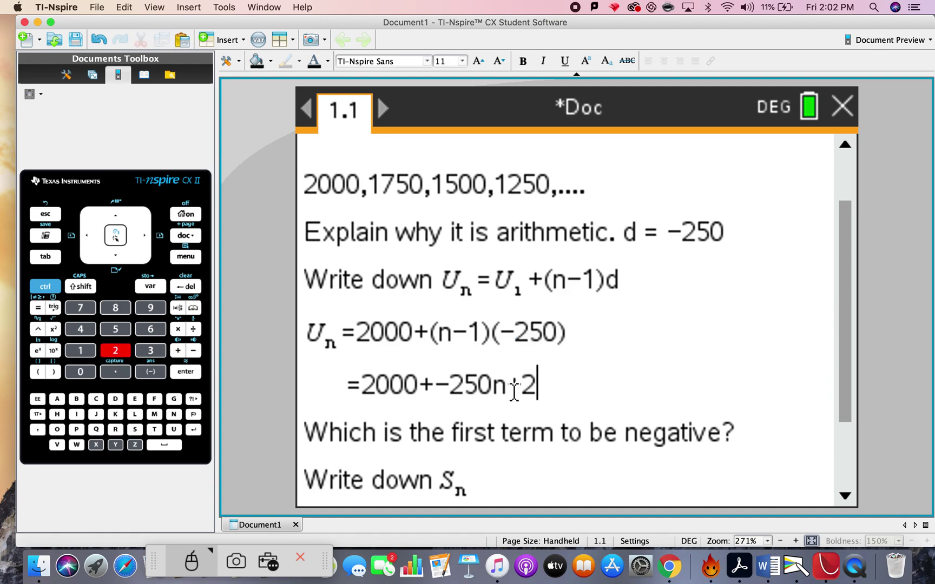
{"action": "type", "text": "50"}
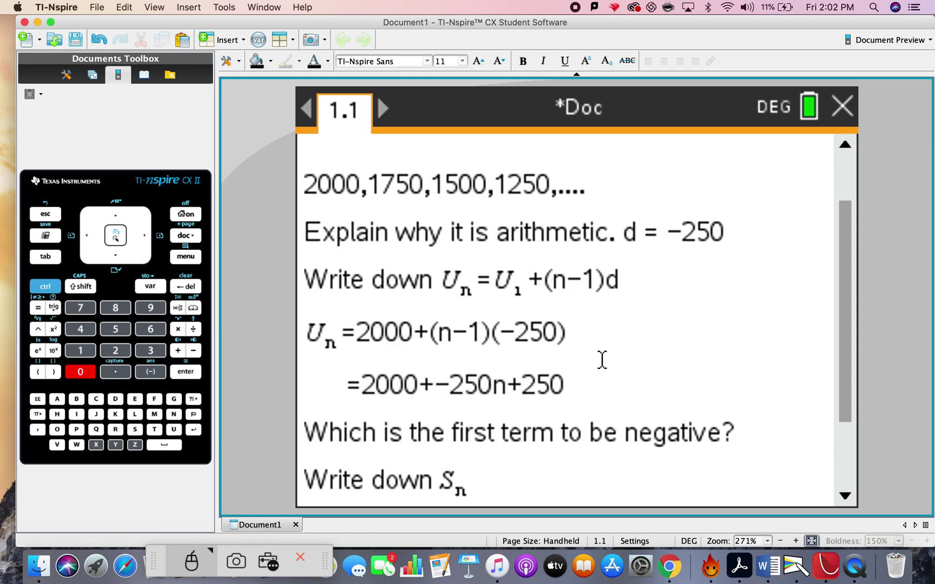
Replace the stray '+−' with '−' so the line reads =2000−250n+250.
{"action": "left_click_drag", "start_coordinate": [423, 385], "coordinate": [447, 385]}
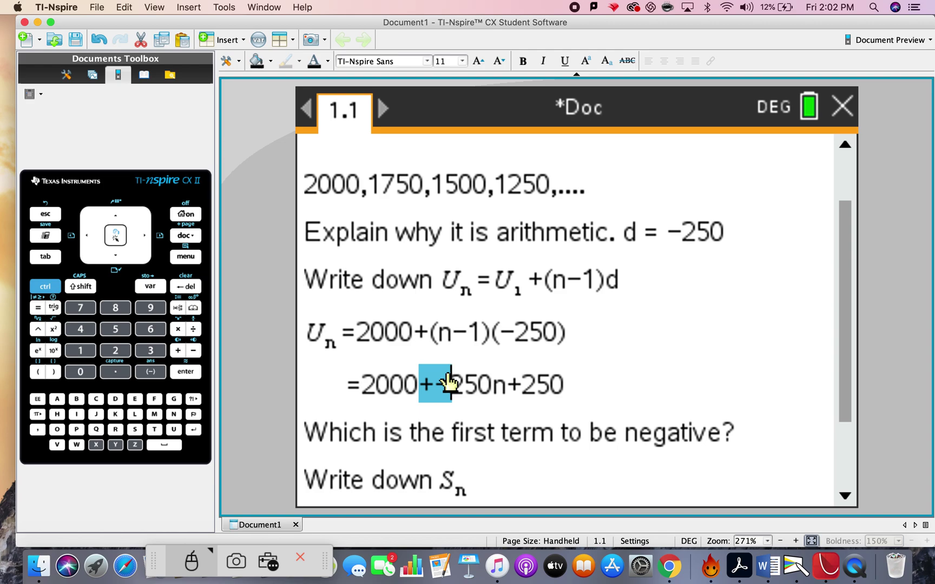
{"action": "type", "text": "-"}
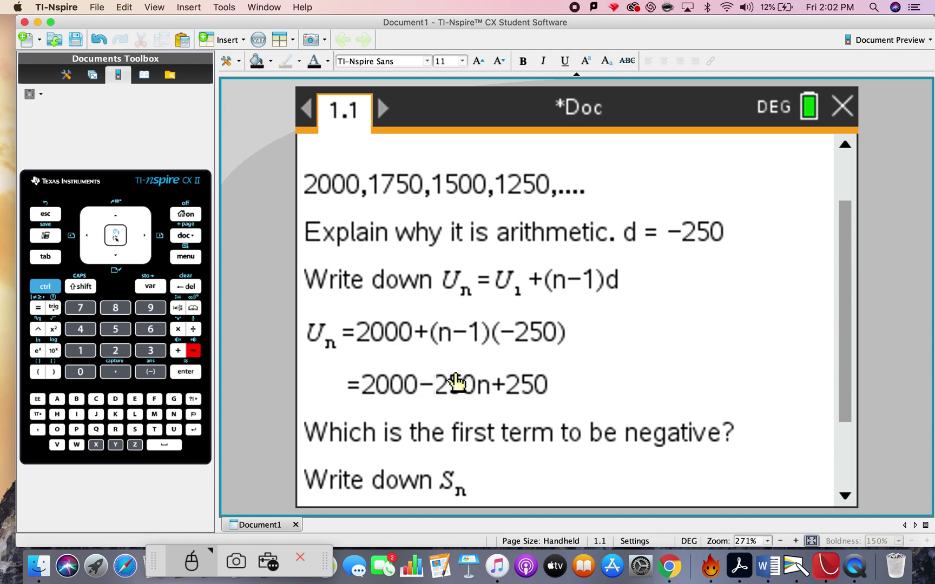
{"action": "left_click_drag", "start_coordinate": [552, 385], "coordinate": [490, 384]}
{"action": "left_click_drag", "start_coordinate": [421, 385], "coordinate": [361, 385]}
{"action": "left_click", "coordinate": [562, 384]}
Add the line Un = 2250−250n, pasting the Un symbol before =2250−250n.
{"action": "key", "text": "Return"}
{"action": "type", "text": "="}
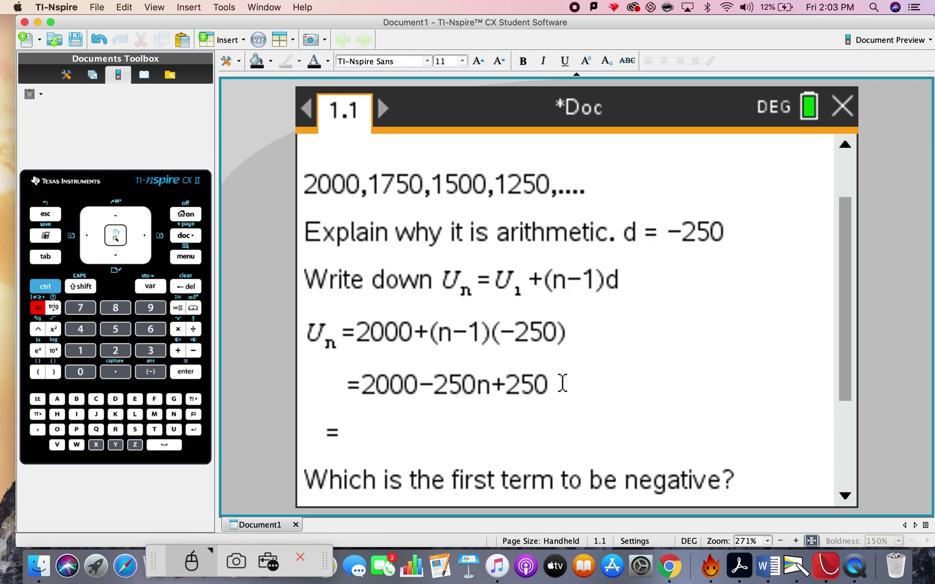
{"action": "type", "text": "2"}
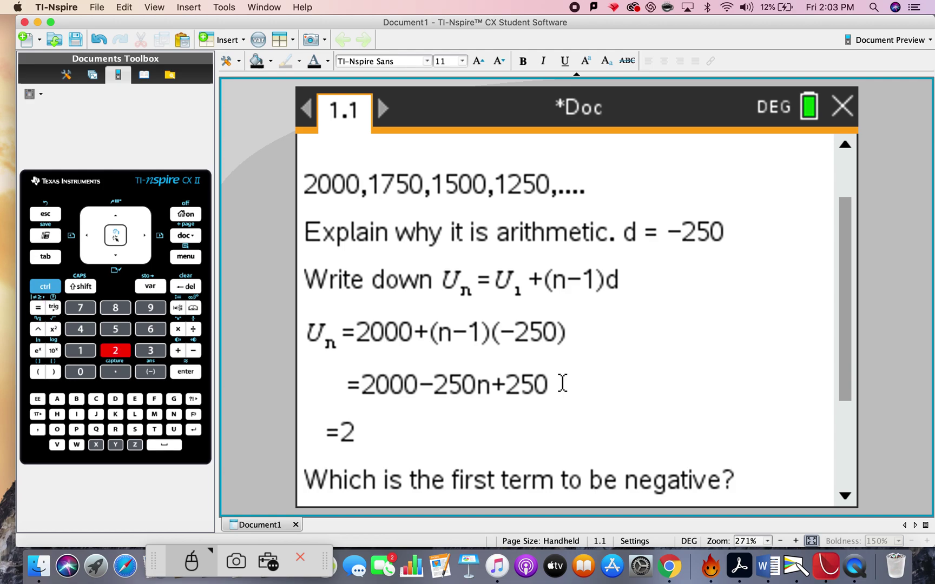
{"action": "type", "text": "250-250n"}
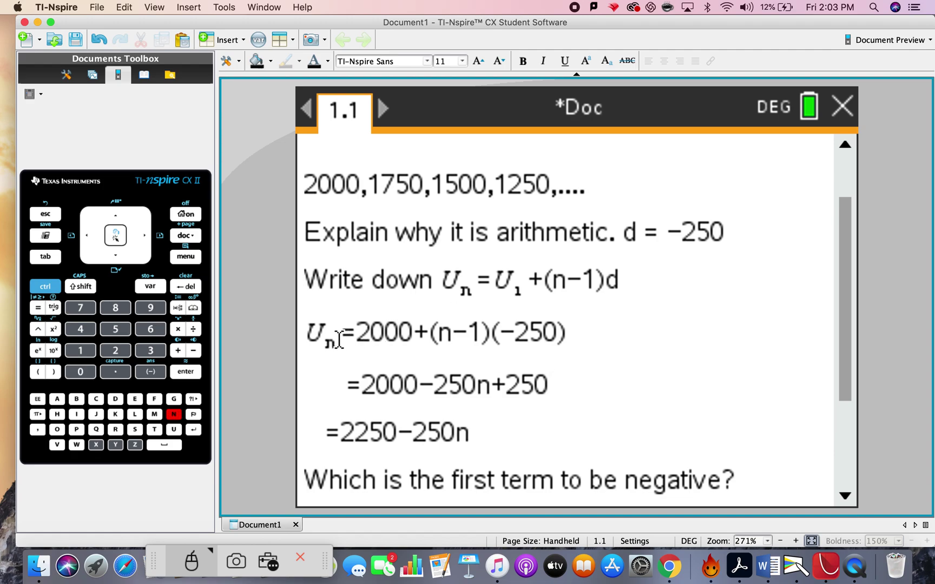
{"action": "left_click_drag", "start_coordinate": [339, 340], "coordinate": [307, 339]}
{"action": "key", "text": "ctrl+c"}
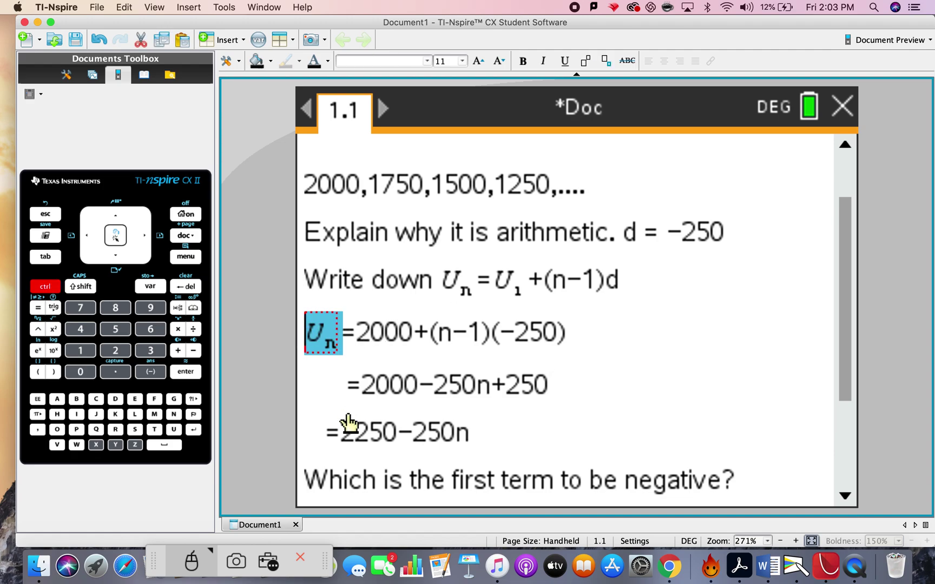
{"action": "left_click", "coordinate": [324, 433]}
{"action": "key", "text": "ctrl+v"}
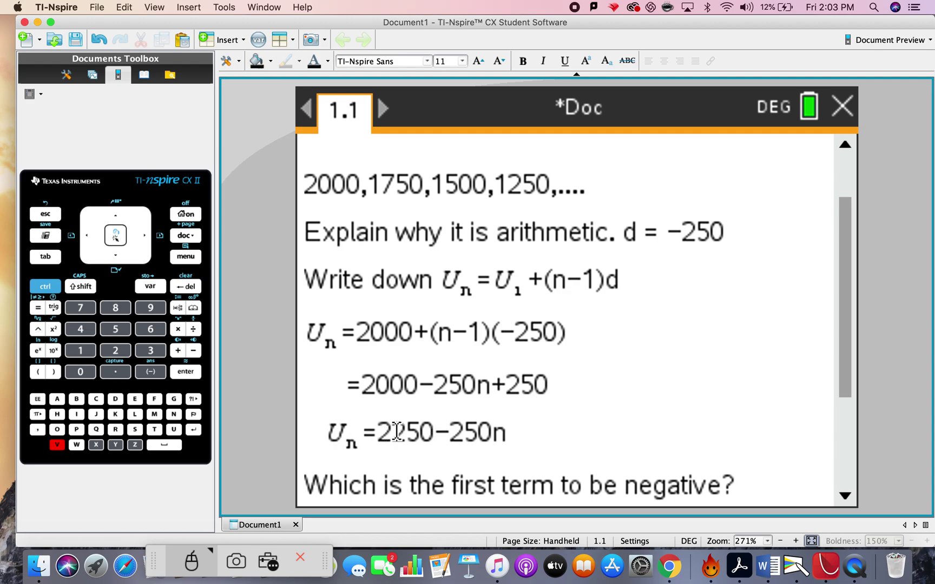
{"action": "left_click", "coordinate": [504, 433]}
Scroll the notes and copy 2250−250n from the Un = 2250−250n line.
{"action": "left_click_drag", "start_coordinate": [490, 433], "coordinate": [511, 433]}
{"action": "left_click", "coordinate": [510, 433]}
{"action": "left_click_drag", "start_coordinate": [305, 184], "coordinate": [615, 187]}
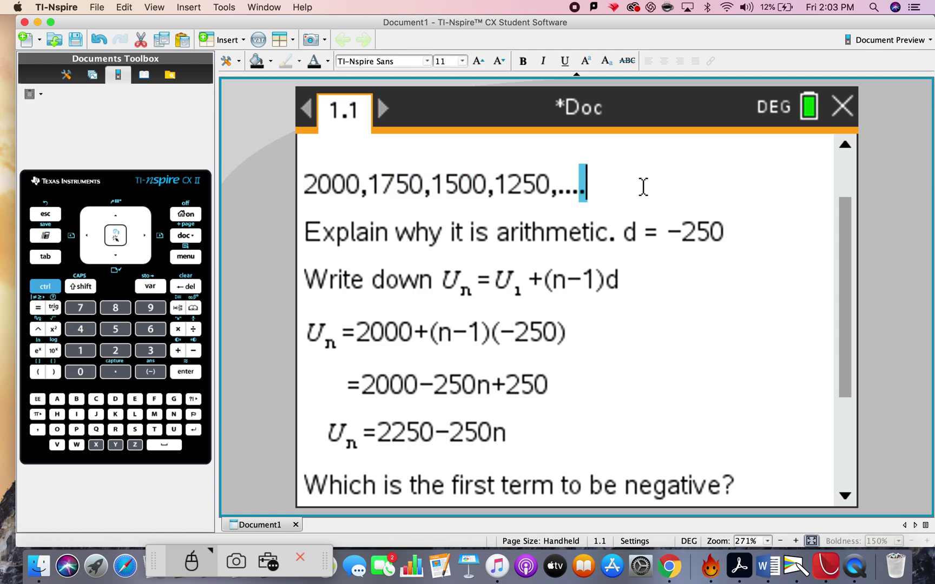
{"action": "left_click", "coordinate": [846, 497]}
{"action": "left_click", "coordinate": [845, 497]}
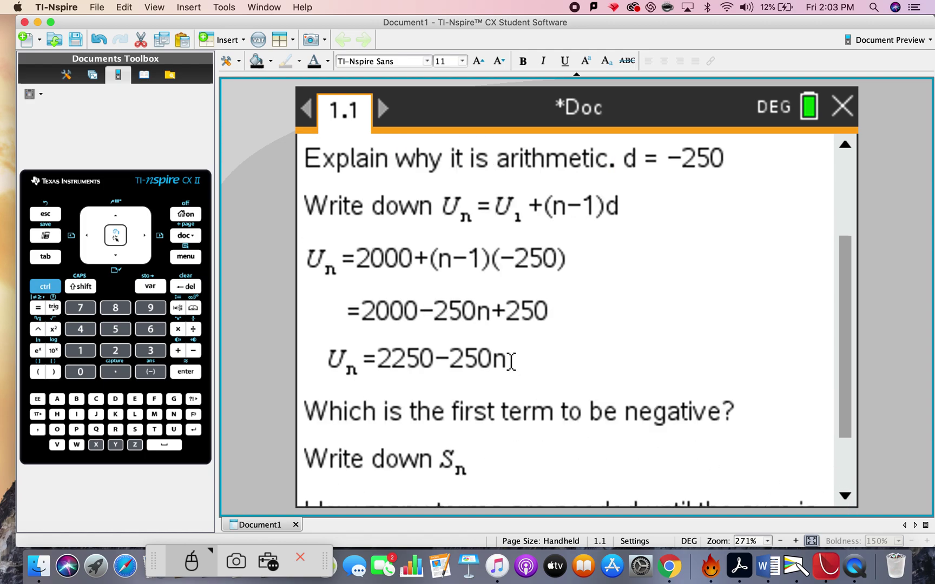
{"action": "left_click_drag", "start_coordinate": [510, 360], "coordinate": [381, 359]}
{"action": "key", "text": "super+c"}
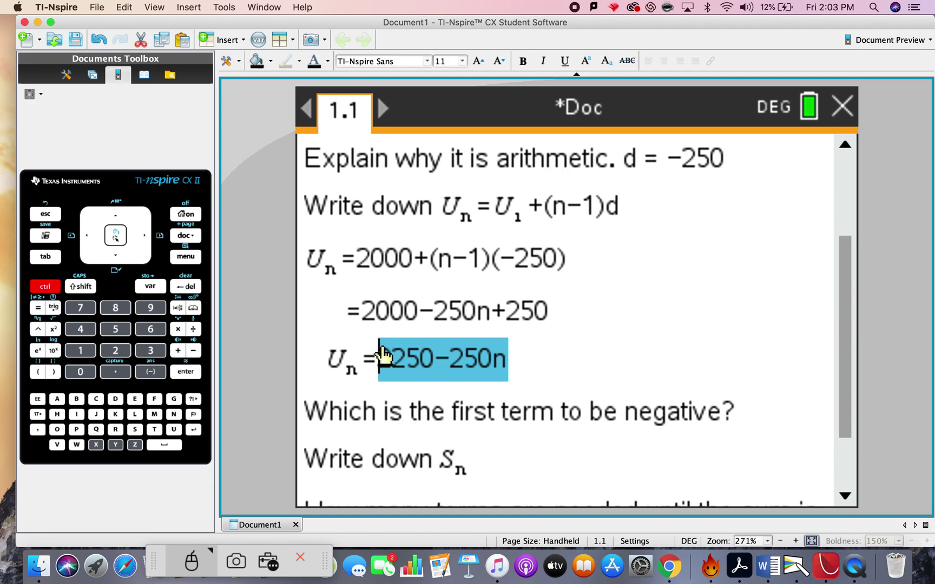
Insert a Graphs page and define f1(x) = 2250−250x from the pasted expression.
{"action": "left_click", "coordinate": [183, 233]}
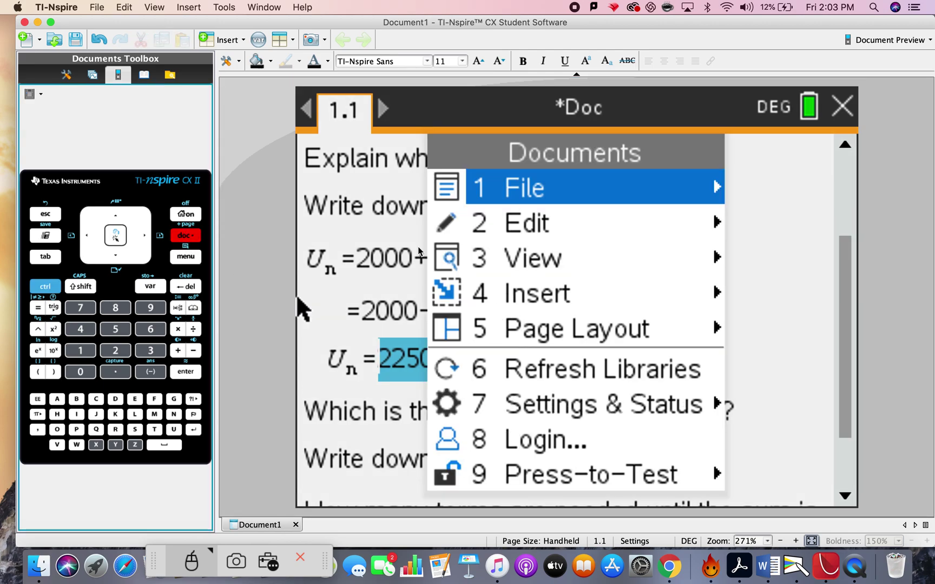
{"action": "mouse_move", "coordinate": [541, 301]}
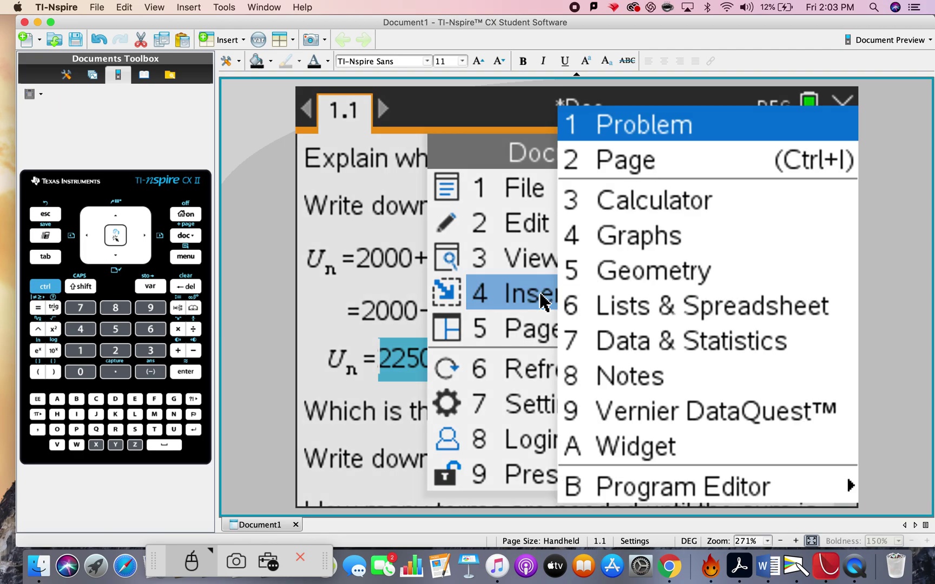
{"action": "left_click", "coordinate": [637, 245]}
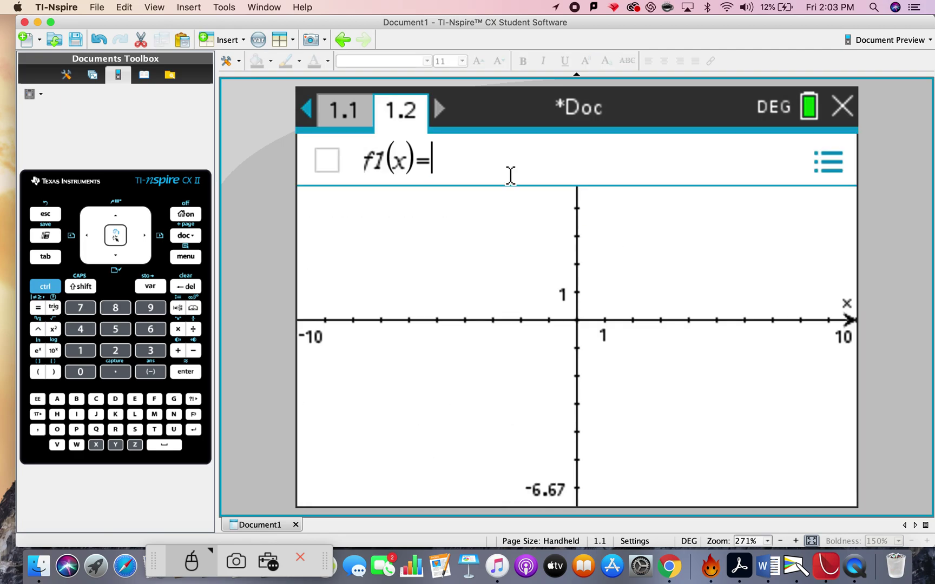
{"action": "key", "text": "super+v"}
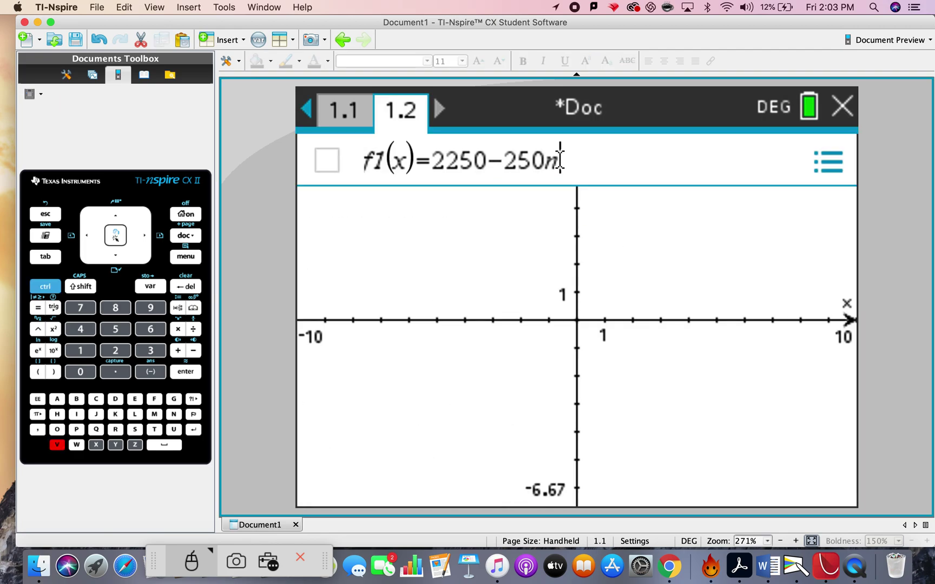
{"action": "key", "text": "BackSpace"}
{"action": "type", "text": "x"}
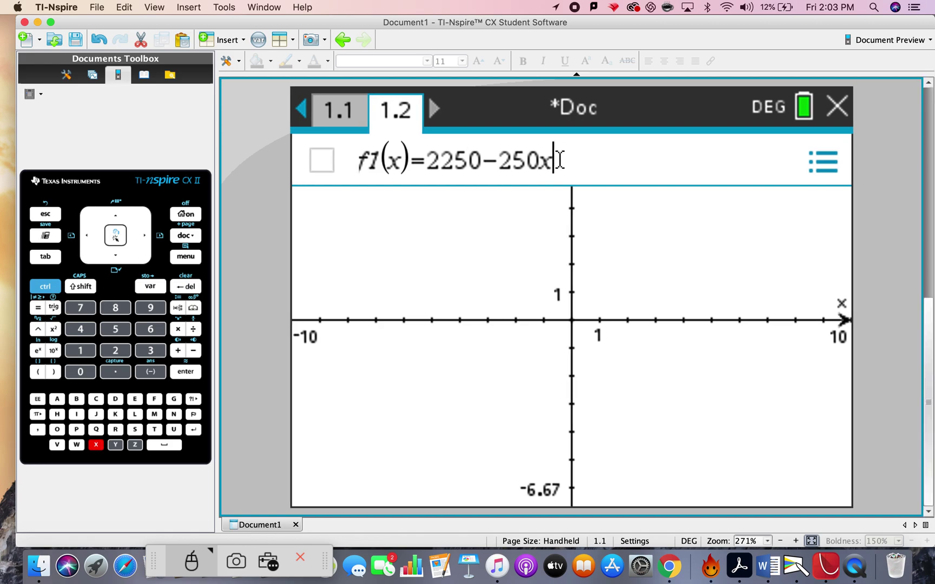
{"action": "key", "text": "Return"}
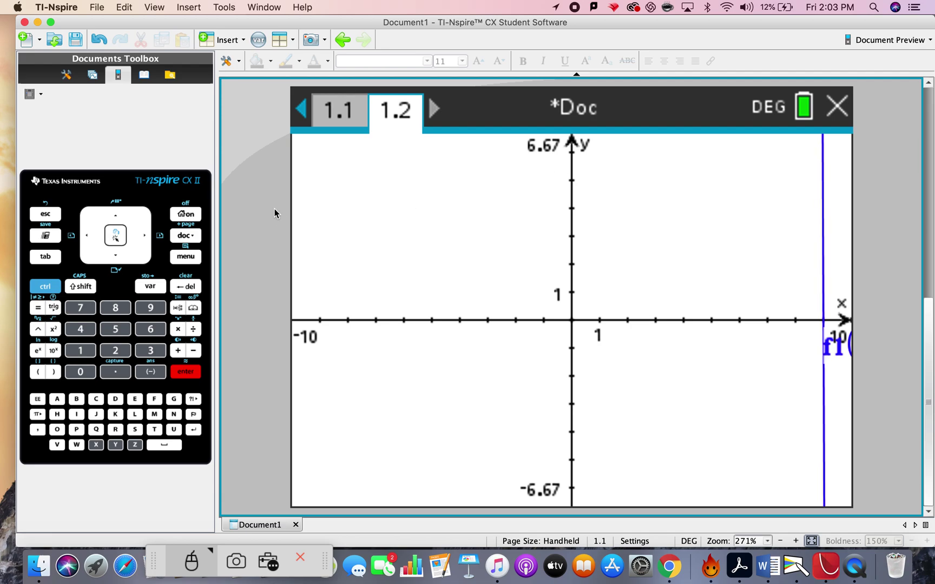
{"action": "left_click", "coordinate": [57, 288]}
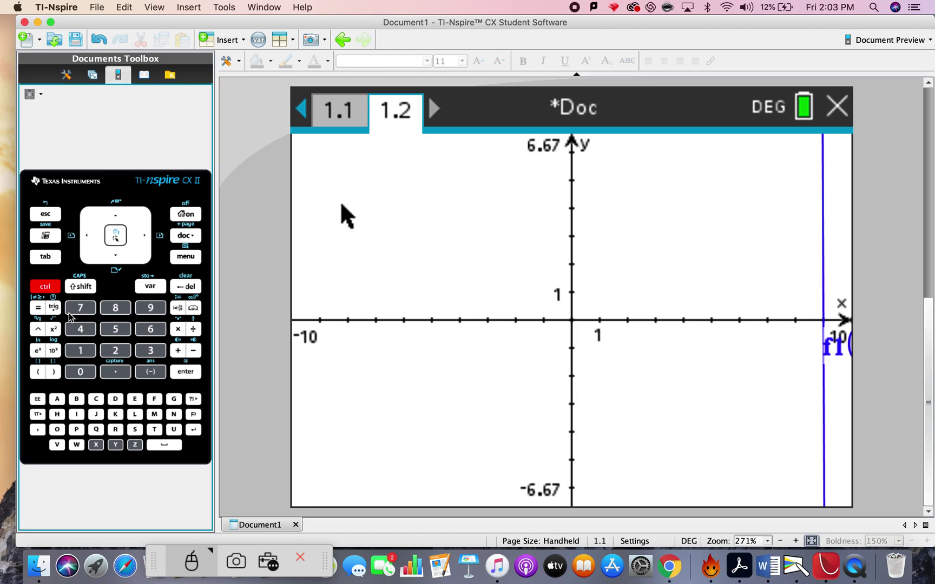
Show the f1 value table beside the graph and step through its first rows.
{"action": "left_click", "coordinate": [153, 428]}
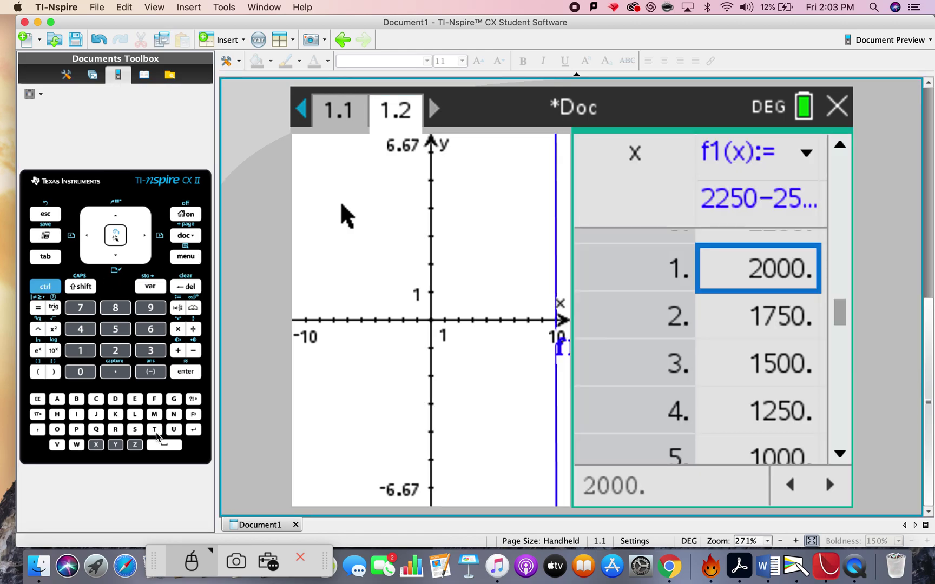
{"action": "key", "text": "Left"}
{"action": "key", "text": "Right"}
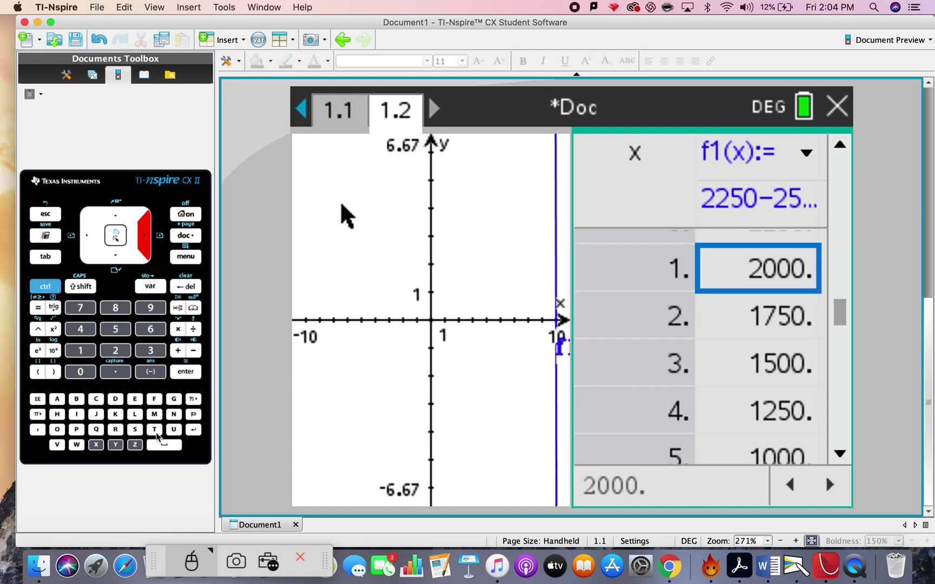
{"action": "key", "text": "Down"}
{"action": "key", "text": "Left"}
{"action": "key", "text": "Right"}
{"action": "key", "text": "Down"}
{"action": "key", "text": "Left"}
{"action": "key", "text": "Right"}
{"action": "key", "text": "Down"}
{"action": "key", "text": "Left"}
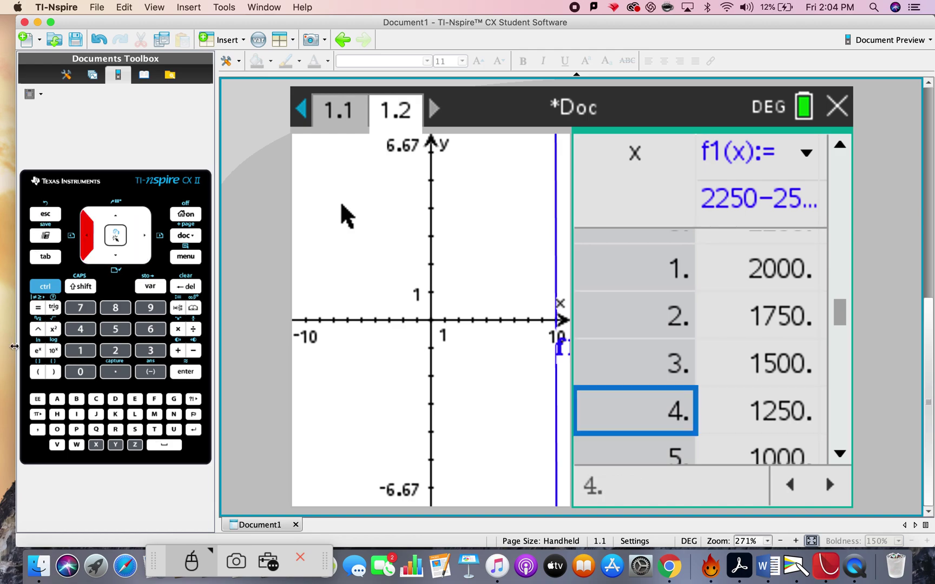
Move down to row 10, confirming f1 = −250, then return to notes page 1.1.
{"action": "left_click", "coordinate": [344, 120]}
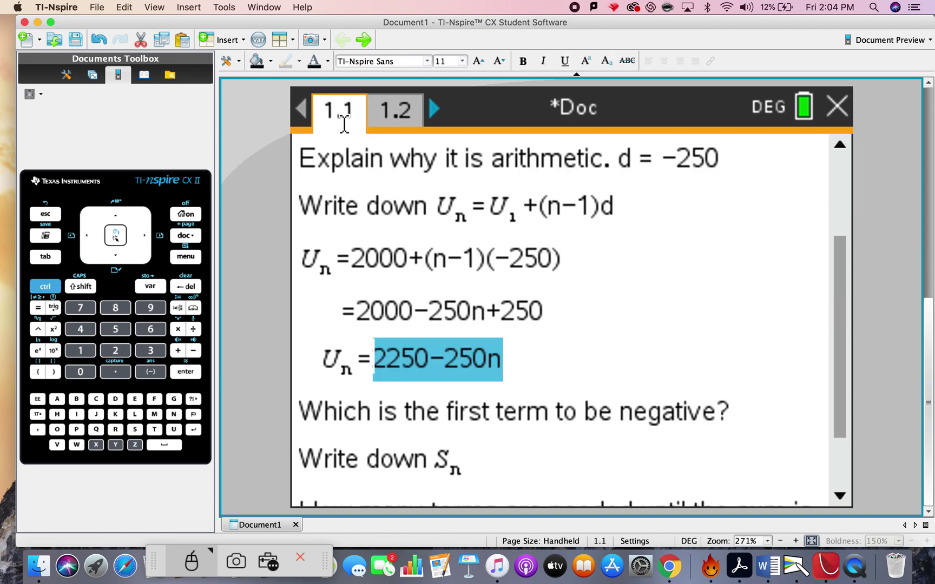
{"action": "left_click", "coordinate": [393, 115]}
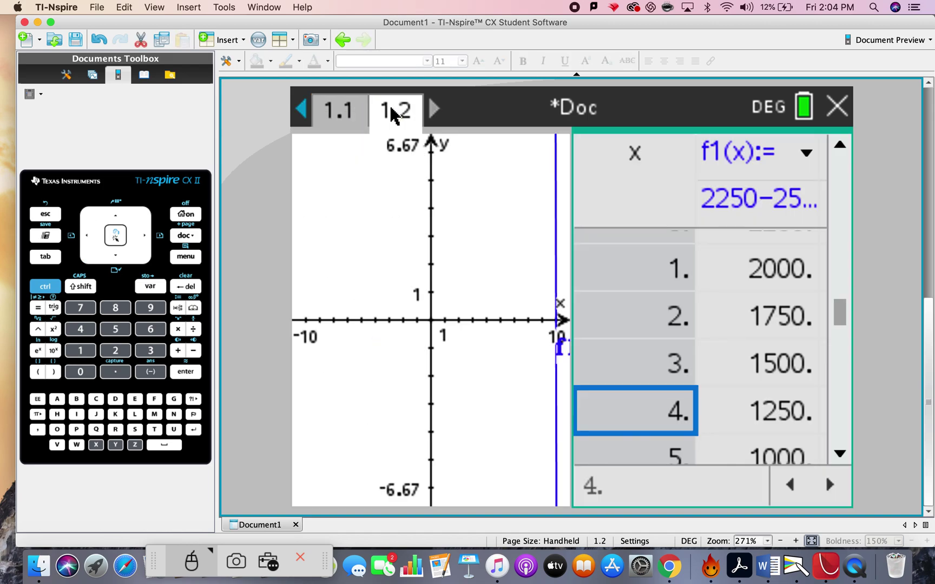
{"action": "key", "text": "Down"}
{"action": "key", "text": "Down"}
{"action": "key", "text": "Down"}
{"action": "key", "text": "Down"}
{"action": "key", "text": "Down"}
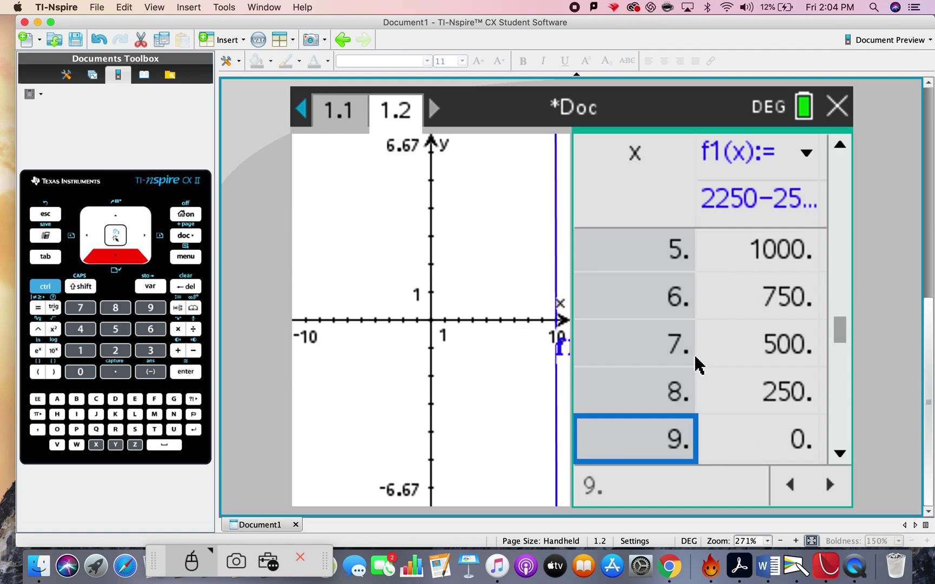
{"action": "key", "text": "Up"}
{"action": "key", "text": "Down"}
{"action": "key", "text": "Right"}
{"action": "key", "text": "Left"}
{"action": "key", "text": "Down"}
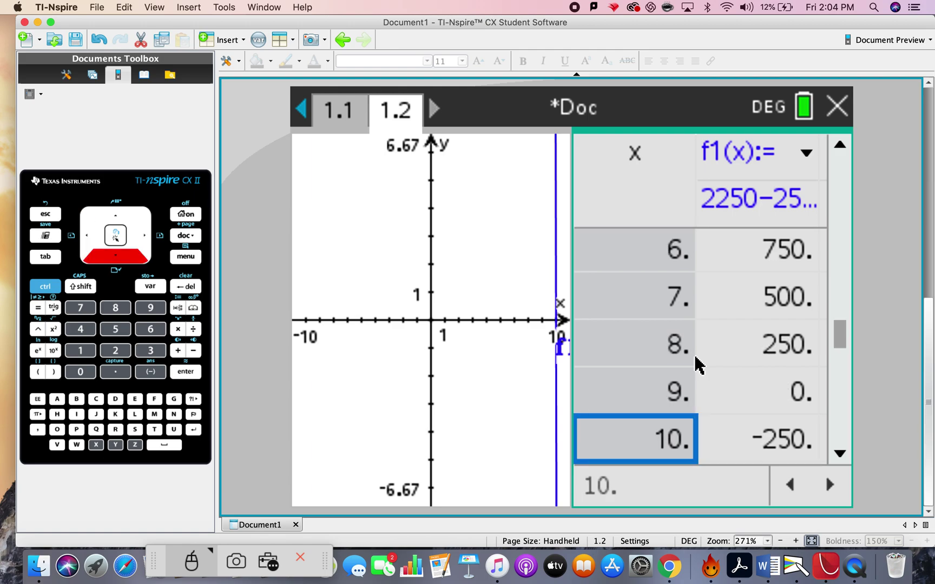
{"action": "key", "text": "Right"}
{"action": "key", "text": "Left"}
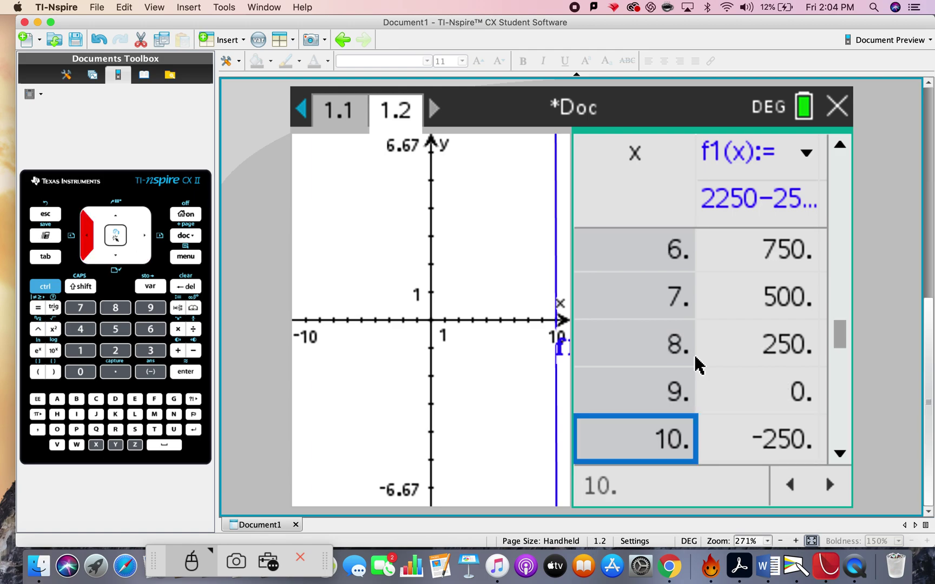
{"action": "left_click", "coordinate": [338, 123]}
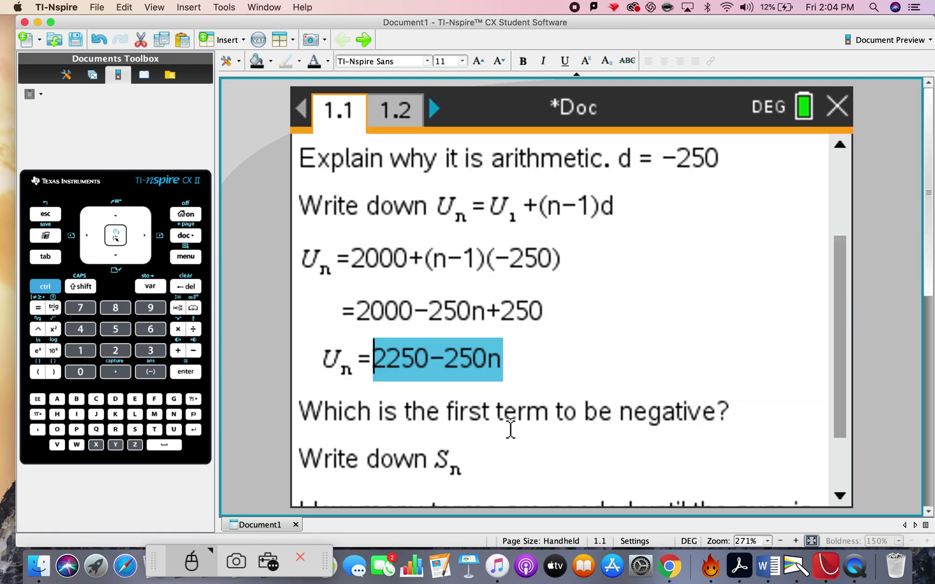
Answer the first-negative-term question with 'n=10.'.
{"action": "left_click", "coordinate": [737, 412]}
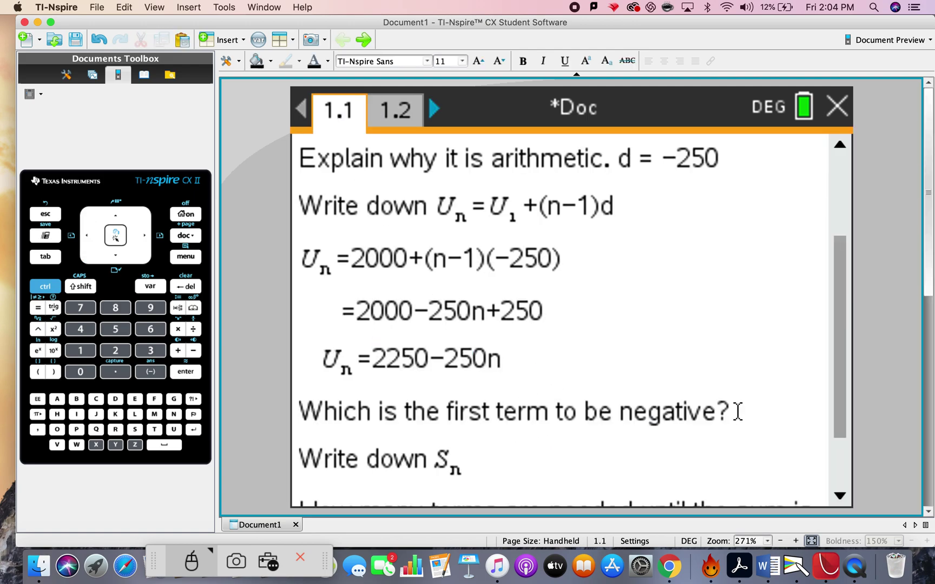
{"action": "type", "text": "n=10"}
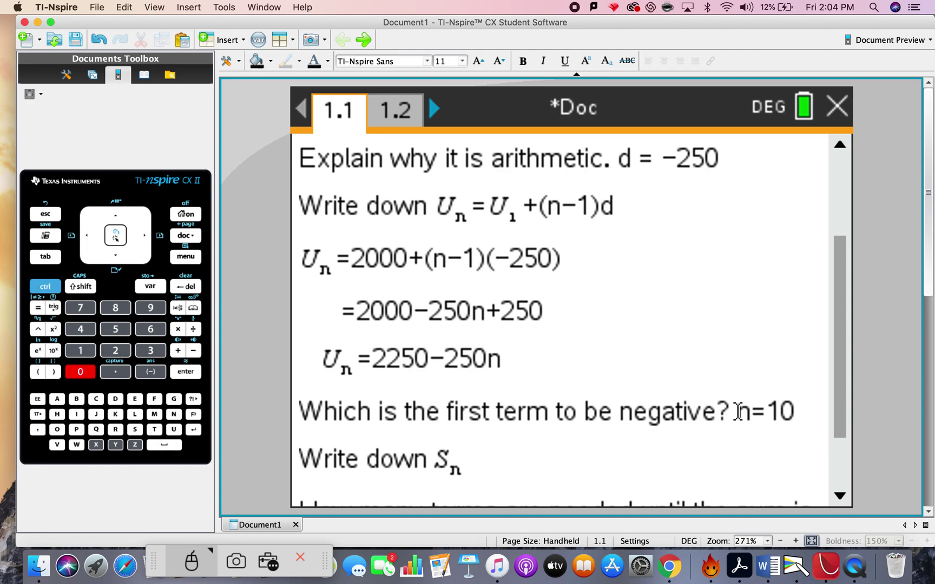
{"action": "type", "text": "."}
{"action": "key", "text": "Return"}
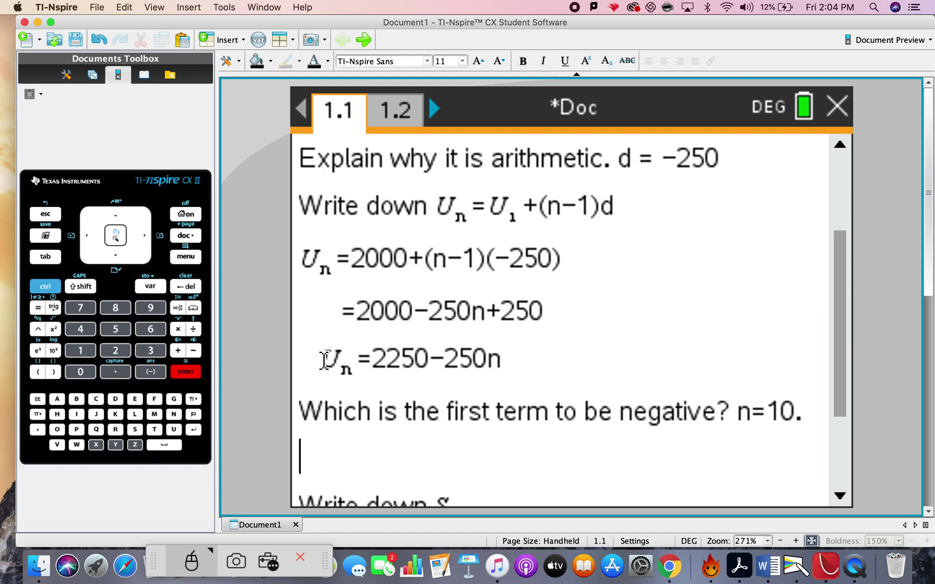
On the next line, start 'U10 =' by reusing the Un symbol with subscript 10.
{"action": "left_click_drag", "start_coordinate": [324, 359], "coordinate": [349, 361]}
{"action": "key", "text": "ctrl+c"}
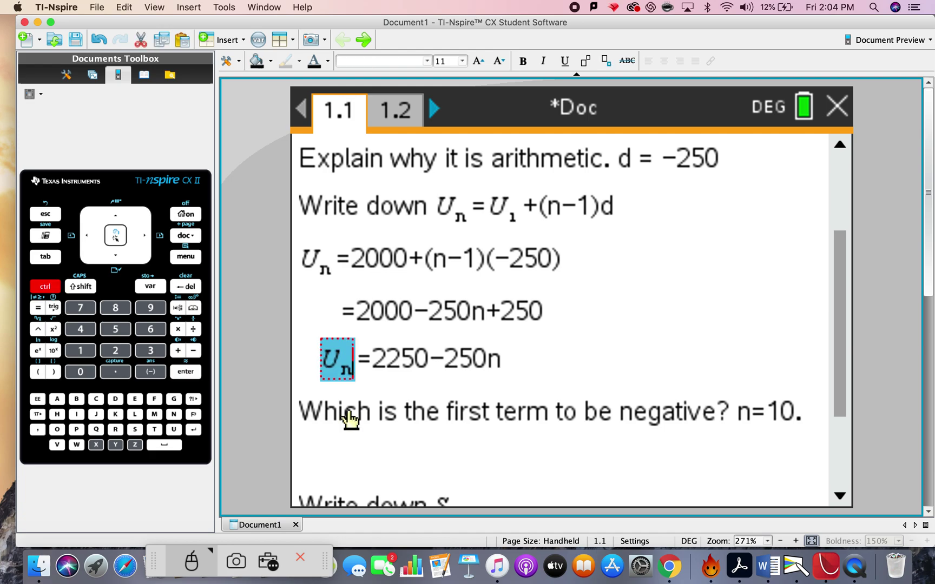
{"action": "left_click", "coordinate": [330, 447]}
{"action": "key", "text": "ctrl+v"}
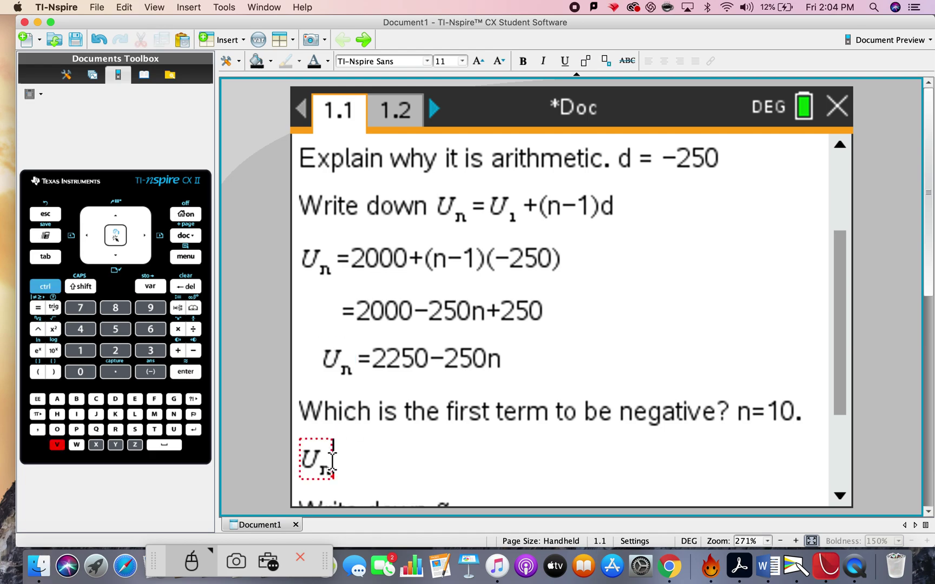
{"action": "left_click", "coordinate": [329, 466]}
{"action": "key", "text": "BackSpace"}
{"action": "type", "text": "10"}
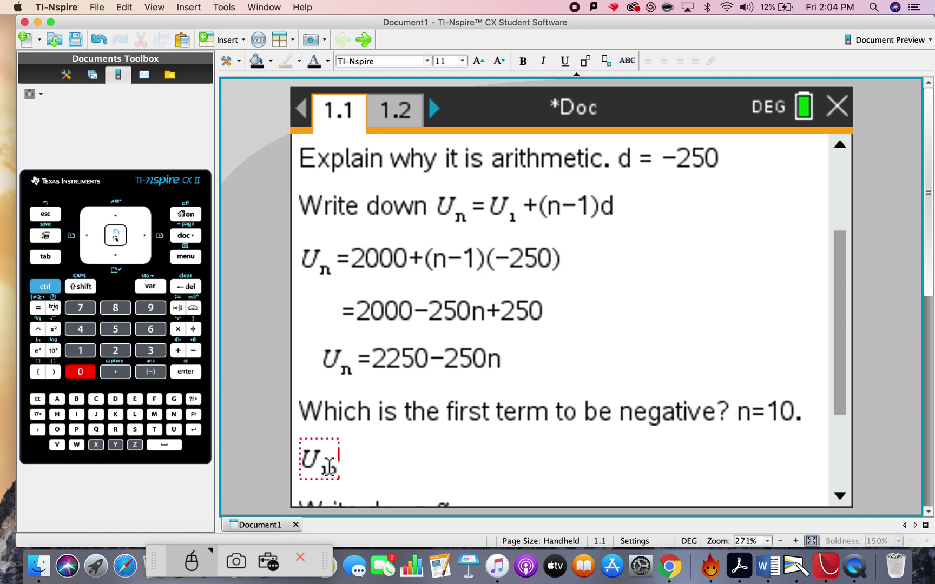
{"action": "key", "text": "Right"}
{"action": "type", "text": "="}
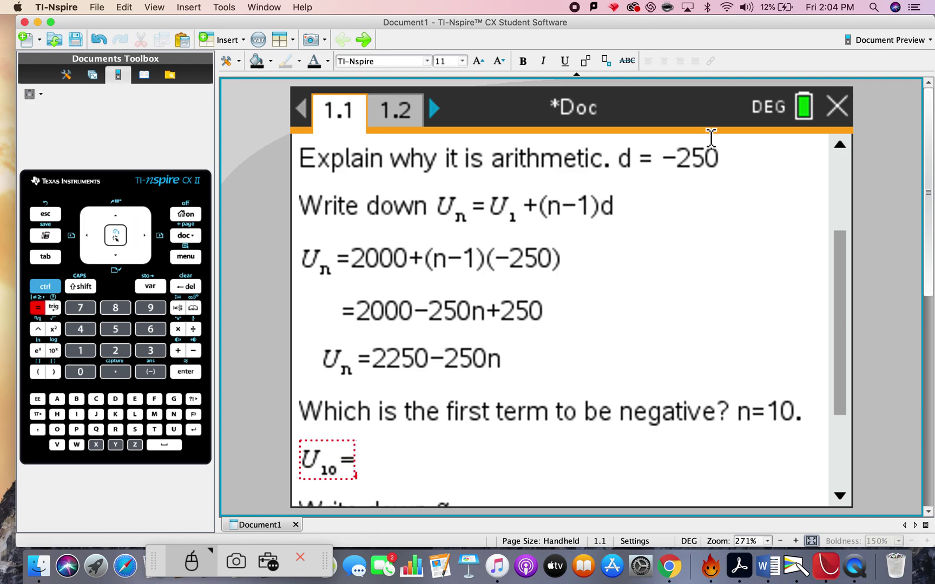
Check page 1.2's table and complete the line as U10 = −250.
{"action": "left_click", "coordinate": [397, 111]}
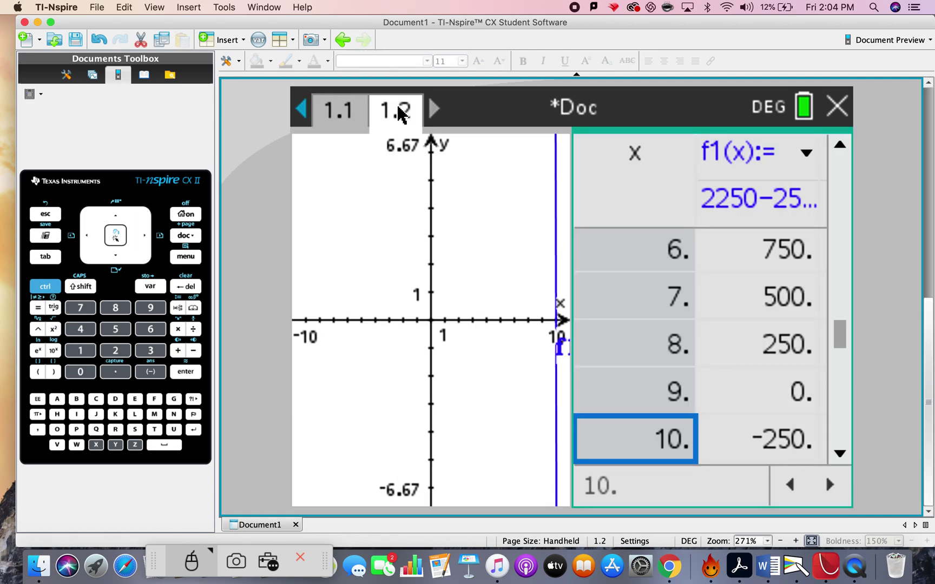
{"action": "left_click", "coordinate": [348, 116]}
{"action": "type", "text": "-250"}
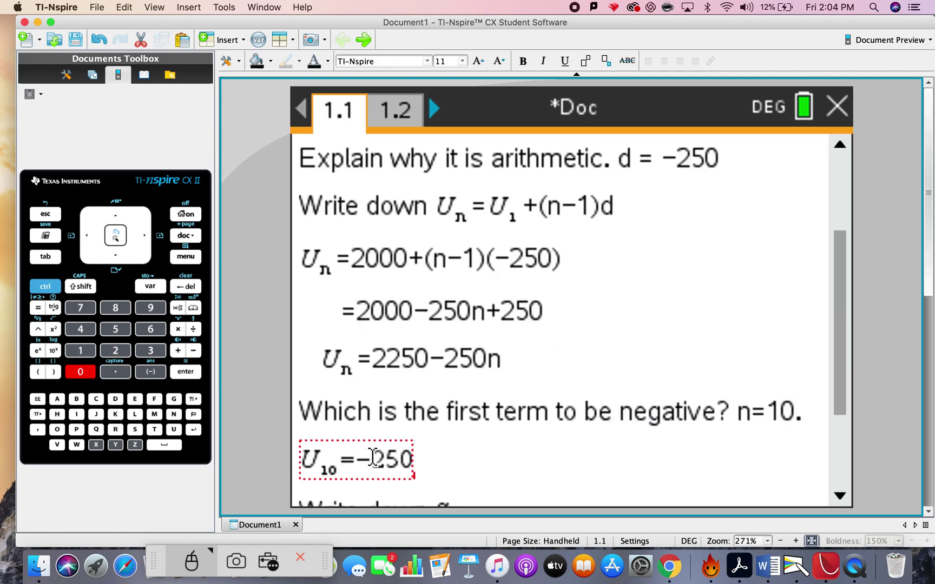
{"action": "left_click_drag", "start_coordinate": [504, 358], "coordinate": [372, 358]}
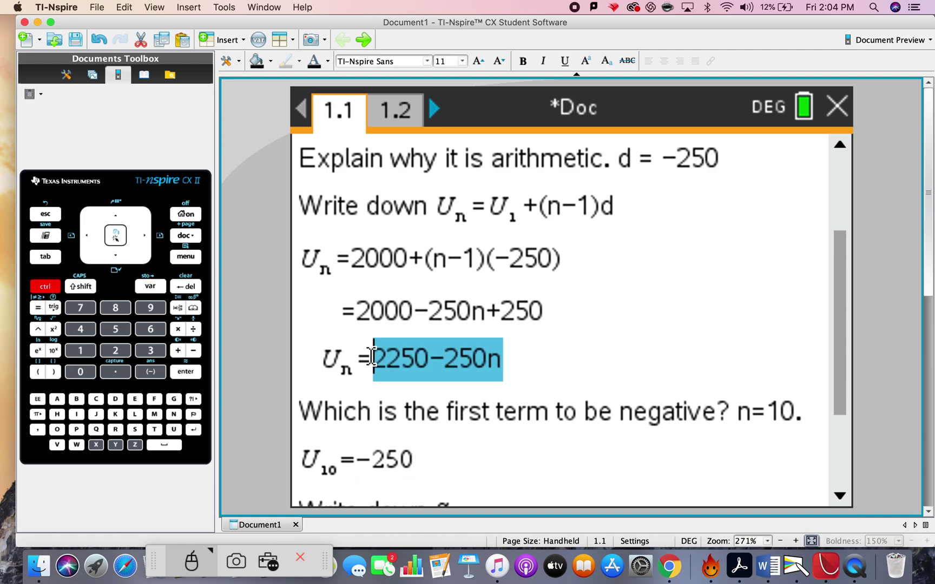
{"action": "left_click", "coordinate": [504, 359]}
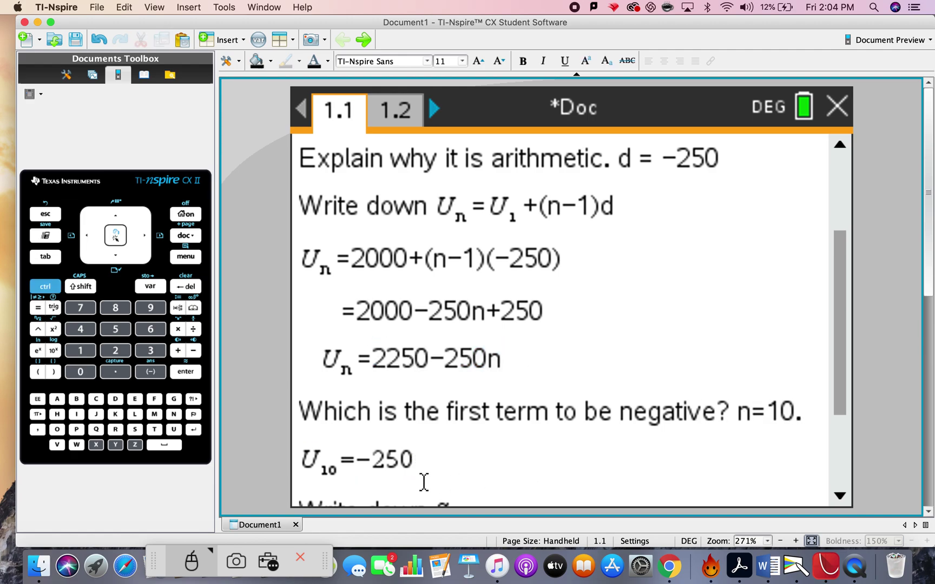
Write 'Solve 2250−250n<0' using the pasted expression and the relation palette's less-than sign.
{"action": "key", "text": "Return"}
{"action": "type", "text": "Solve"}
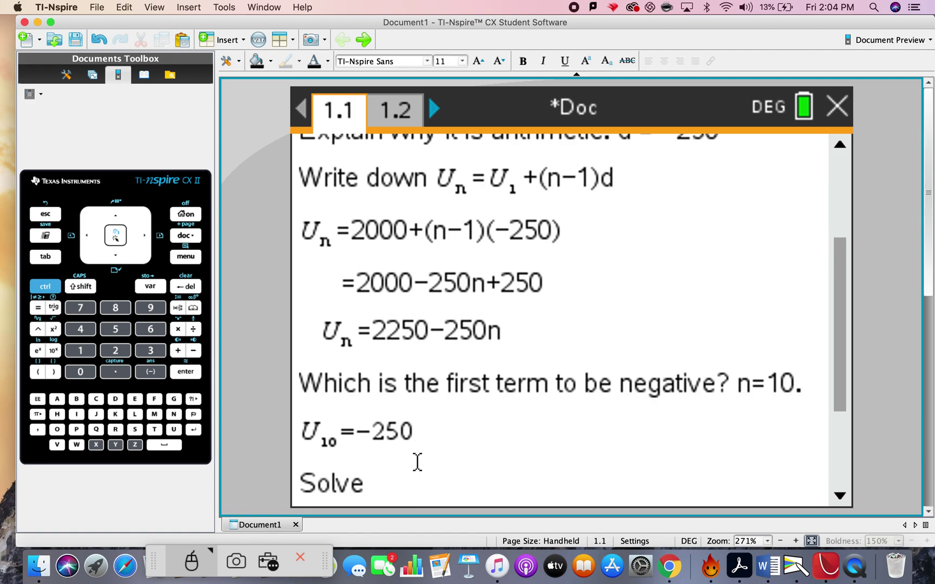
{"action": "key", "text": "super+v"}
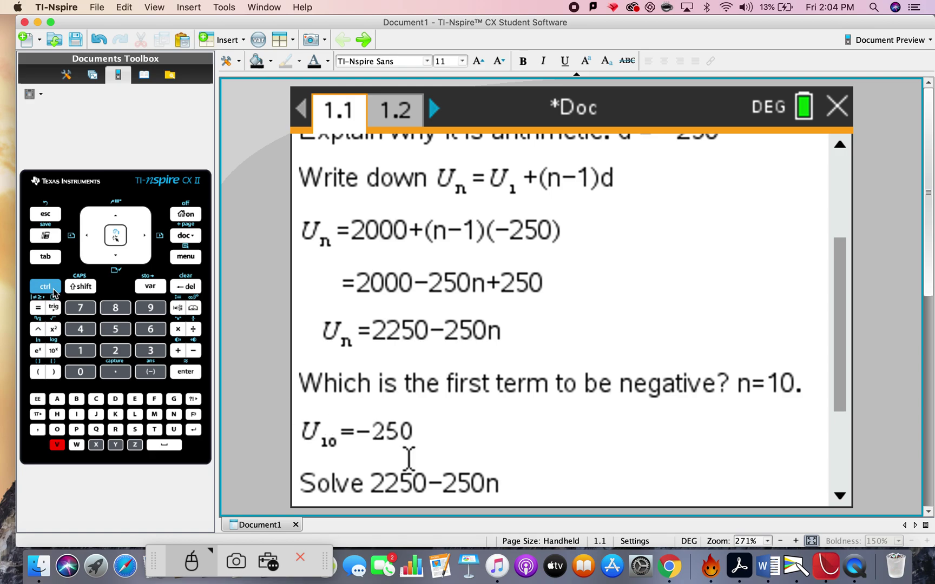
{"action": "left_click", "coordinate": [41, 311]}
{"action": "left_click", "coordinate": [42, 312]}
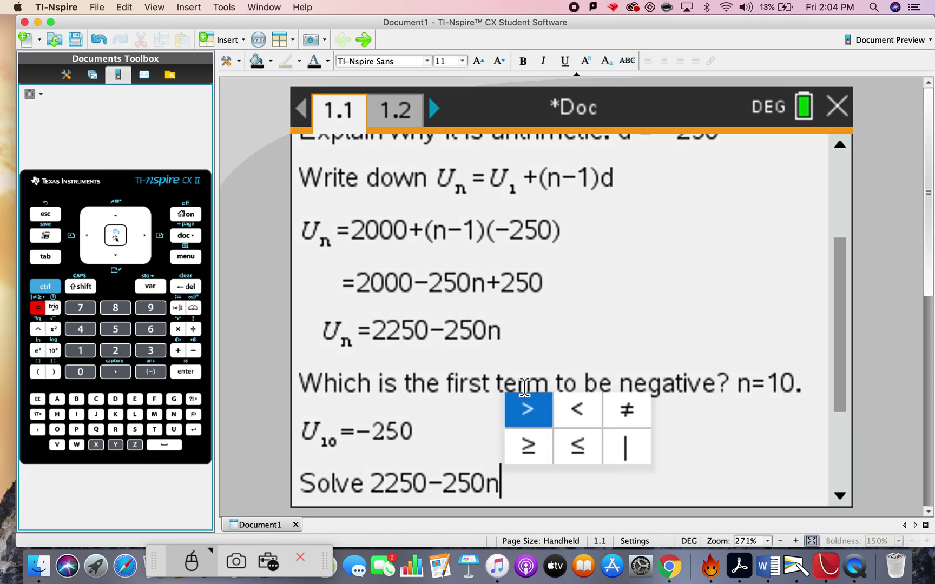
{"action": "left_click", "coordinate": [576, 411]}
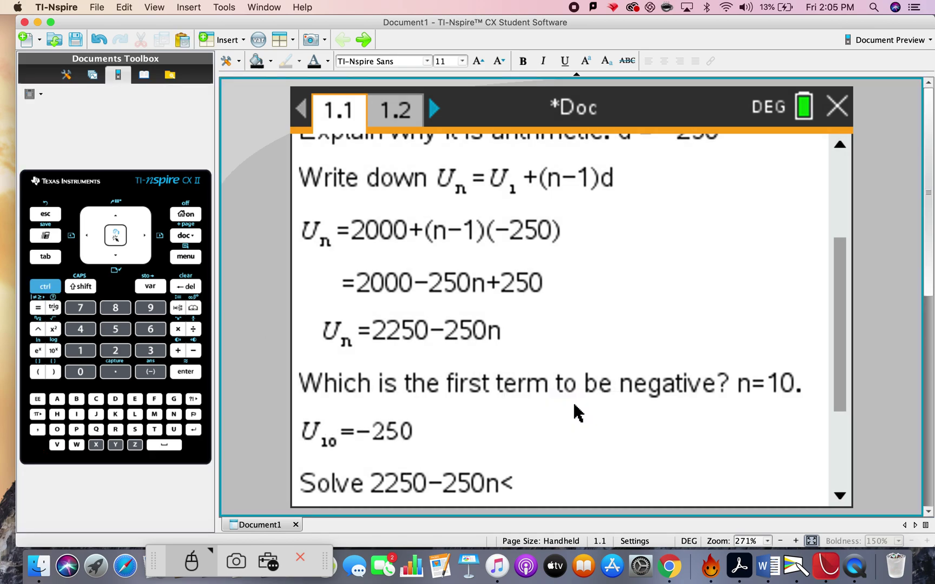
{"action": "type", "text": "0"}
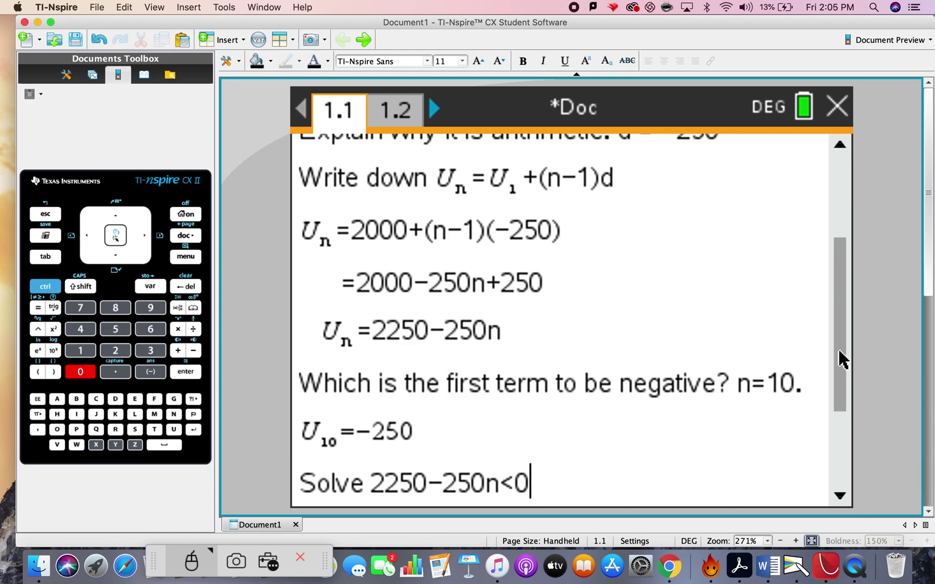
{"action": "left_click_drag", "start_coordinate": [840, 360], "coordinate": [844, 471]}
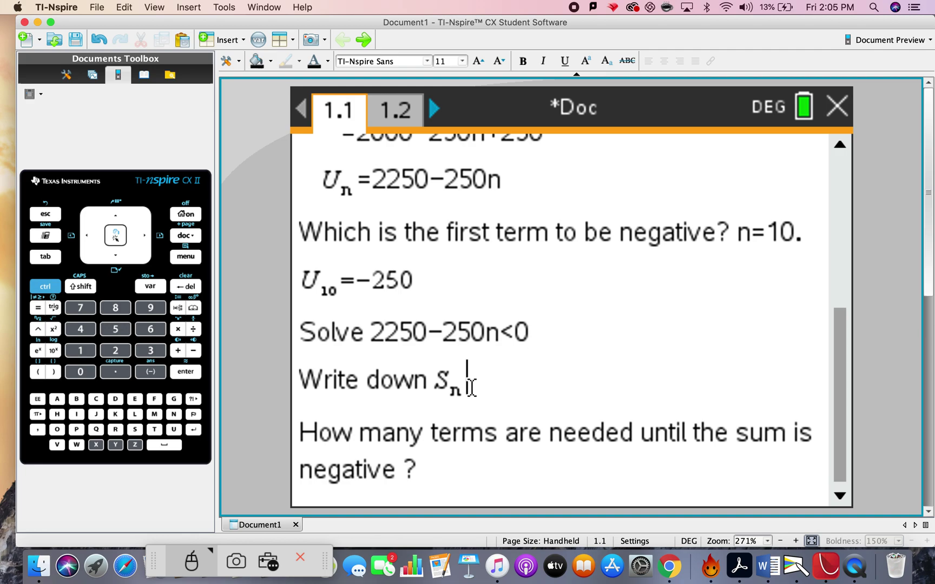
On a new line below 'Write down Sn', enter 'Sn =' followed by a fraction template.
{"action": "key", "text": "Return"}
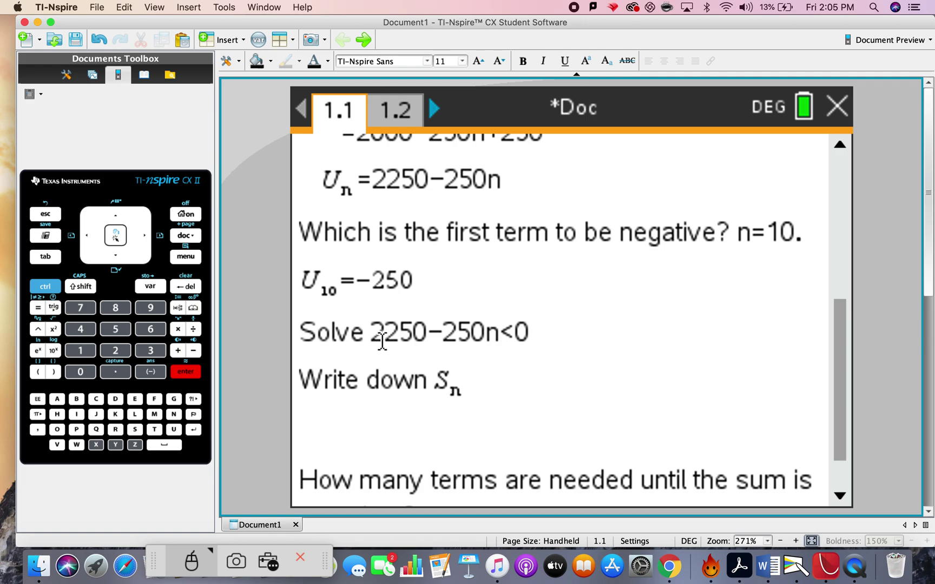
{"action": "left_click", "coordinate": [441, 382]}
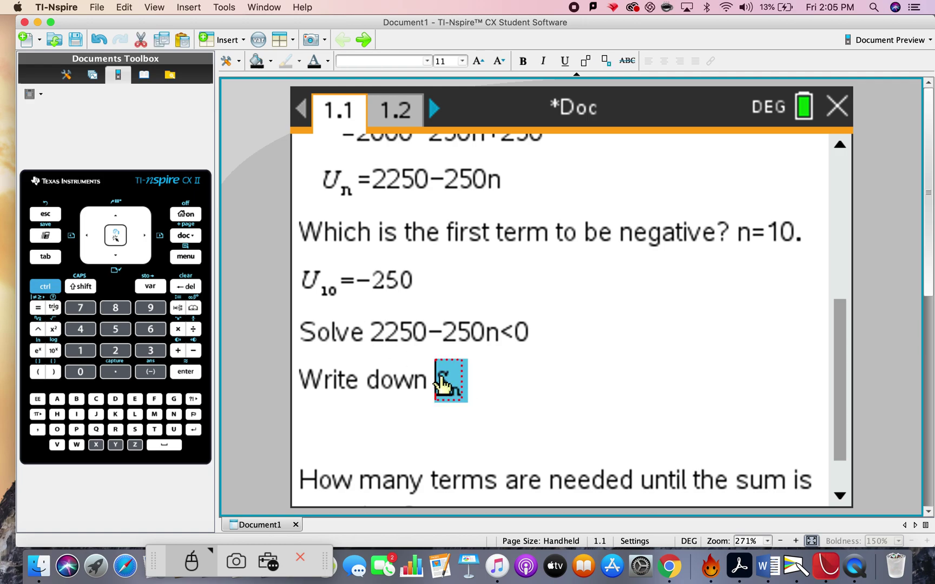
{"action": "left_click", "coordinate": [326, 426]}
{"action": "key", "text": "super+v"}
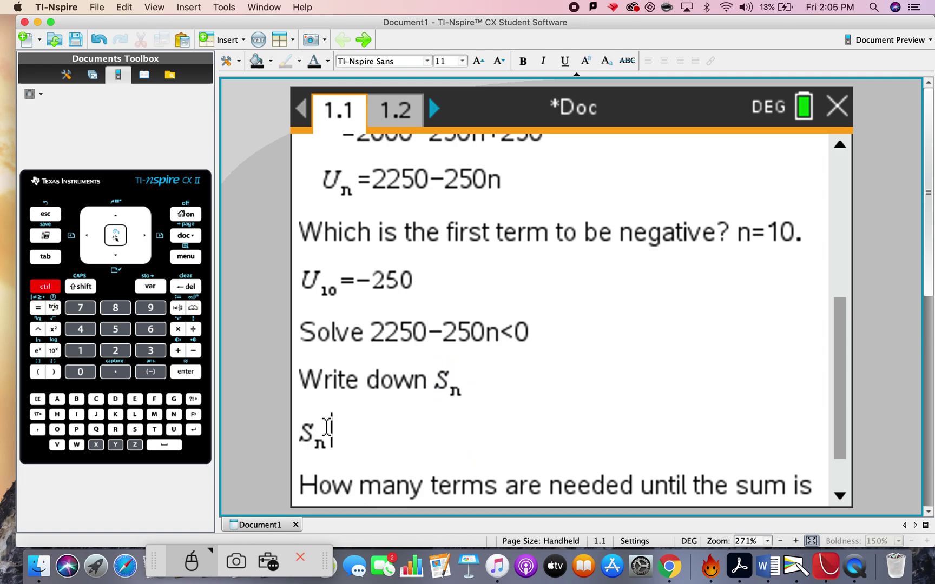
{"action": "type", "text": "="}
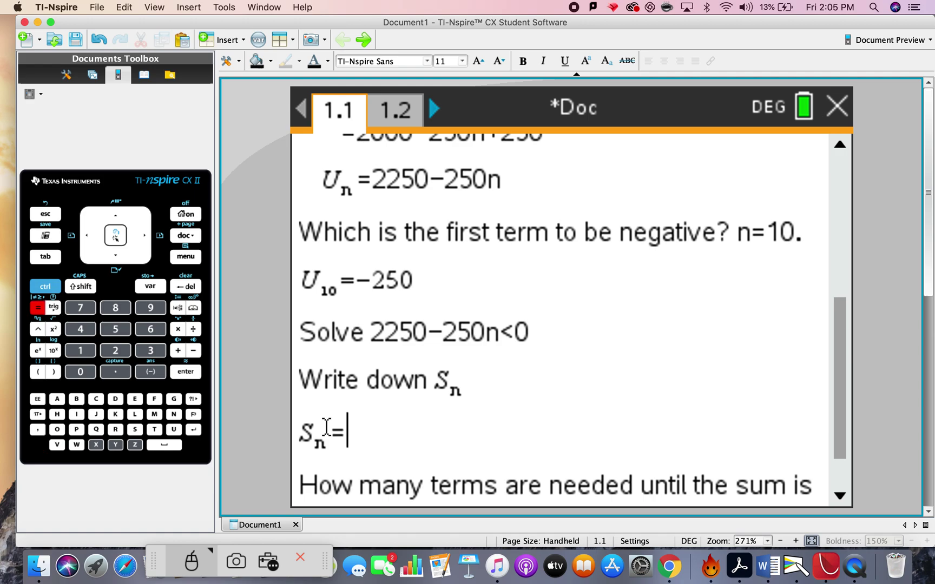
{"action": "left_click", "coordinate": [182, 302]}
{"action": "left_click", "coordinate": [181, 302]}
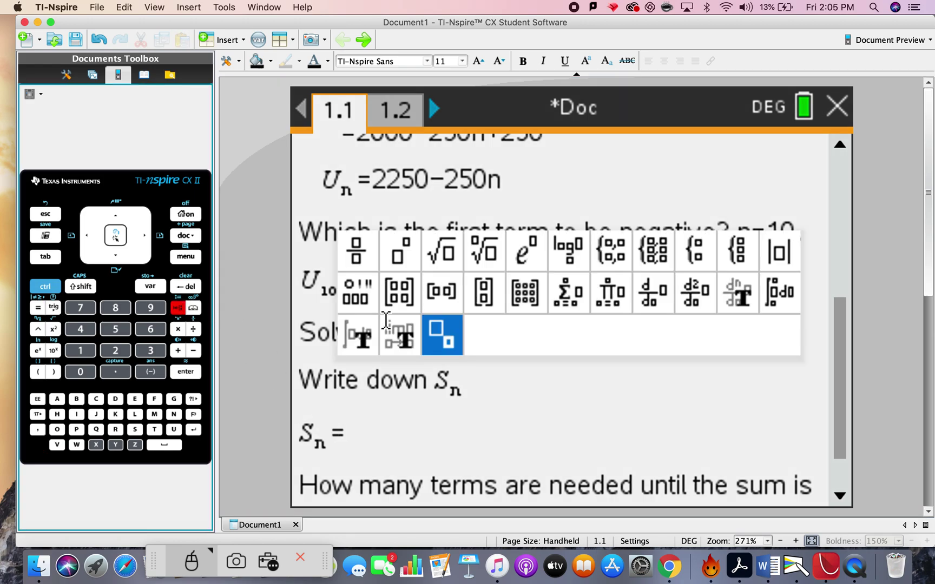
{"action": "left_click", "coordinate": [359, 261]}
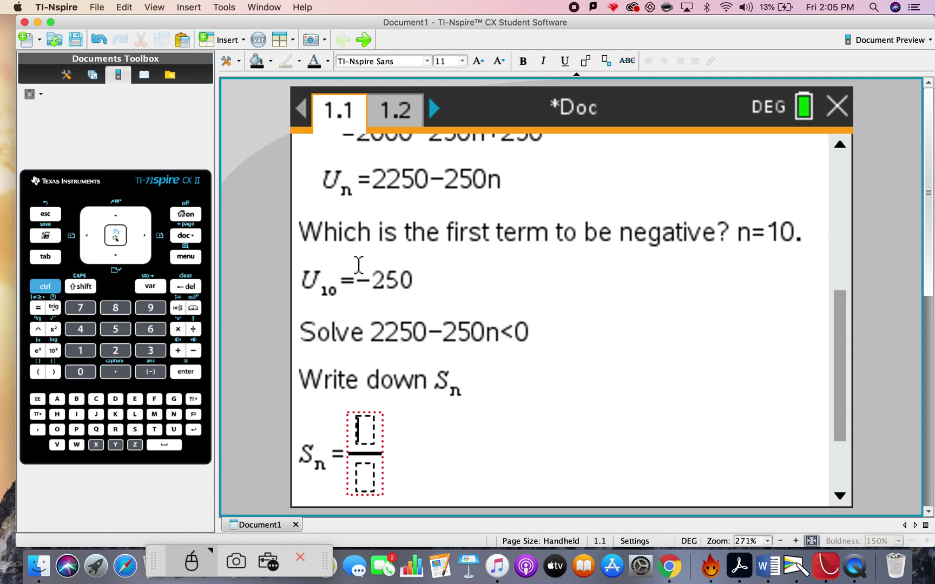
Fill the fraction as n over 2.
{"action": "type", "text": "n"}
{"action": "key", "text": "Right"}
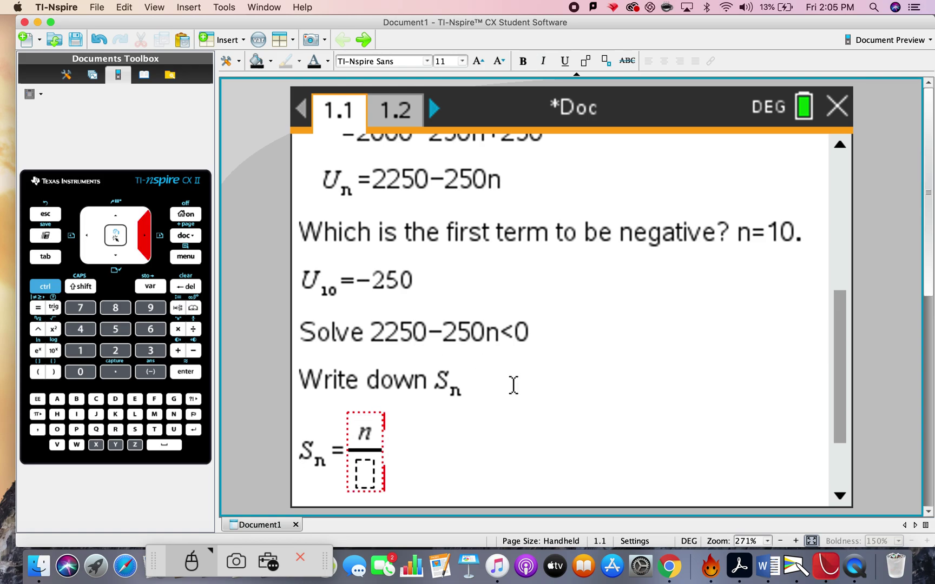
{"action": "key", "text": "Down"}
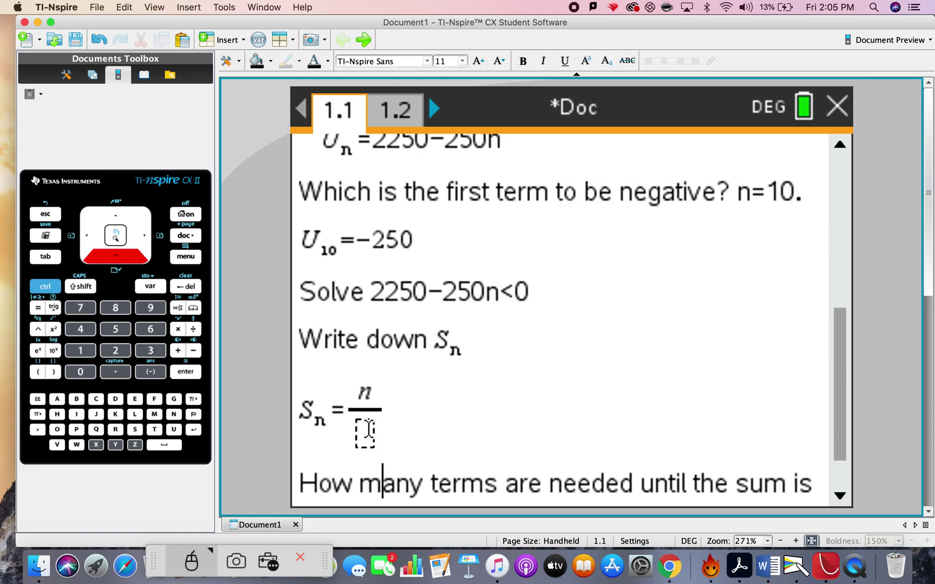
{"action": "left_click", "coordinate": [368, 429]}
{"action": "type", "text": "2"}
{"action": "key", "text": "Right"}
Complete the bracket as (2·U1+(n−1)d), reusing the U symbol from U10.
{"action": "type", "text": "(2"}
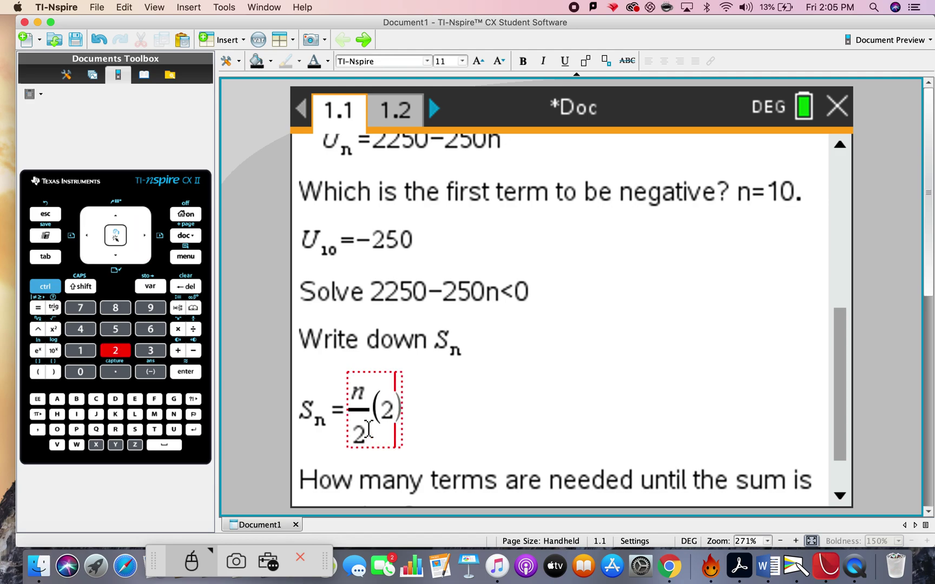
{"action": "type", "text": "*"}
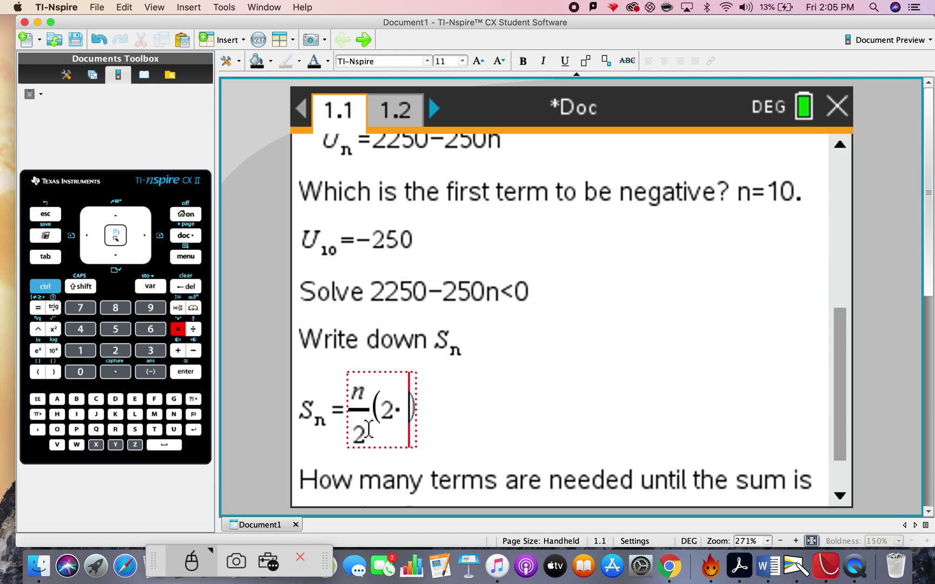
{"action": "left_click_drag", "start_coordinate": [342, 248], "coordinate": [304, 242]}
{"action": "key", "text": "super+c"}
{"action": "left_click", "coordinate": [405, 409]}
{"action": "key", "text": "super+v"}
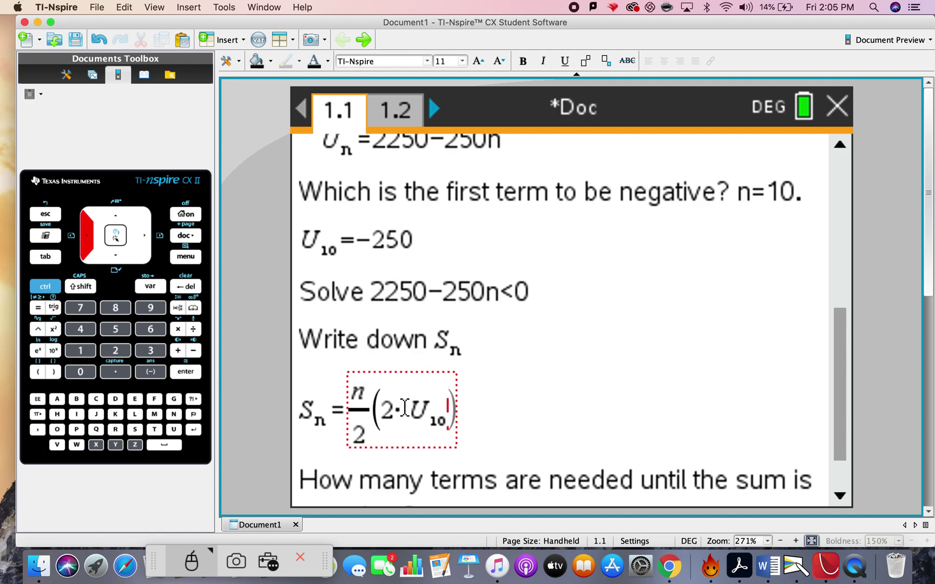
{"action": "key", "text": "BackSpace"}
{"action": "key", "text": "BackSpace"}
{"action": "type", "text": "1"}
{"action": "key", "text": "Right"}
{"action": "type", "text": "+"}
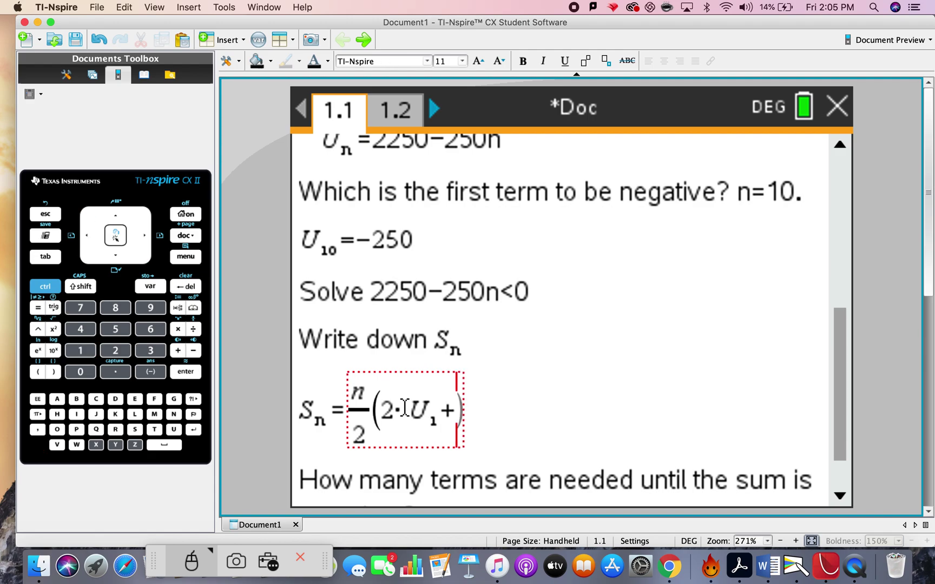
{"action": "type", "text": "(n-1)"}
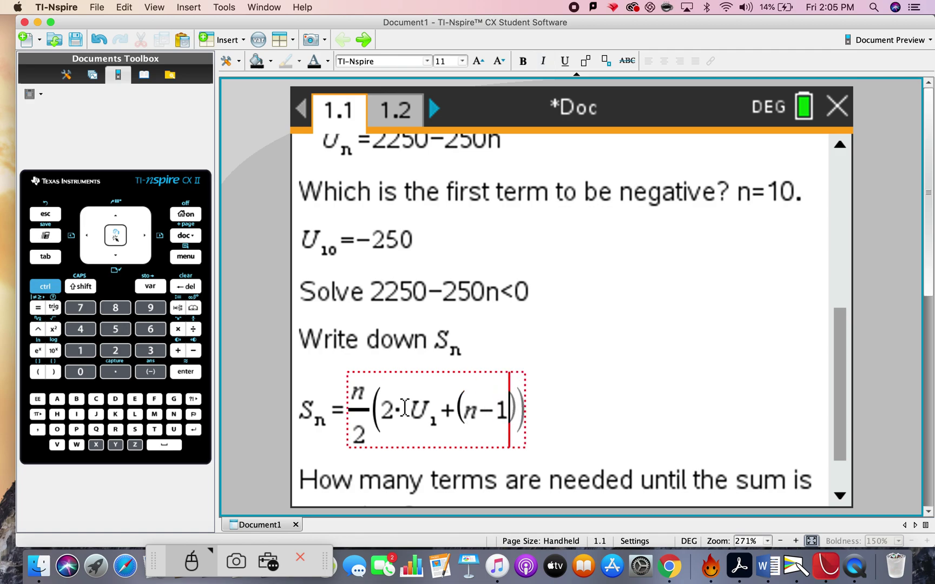
{"action": "type", "text": "d"}
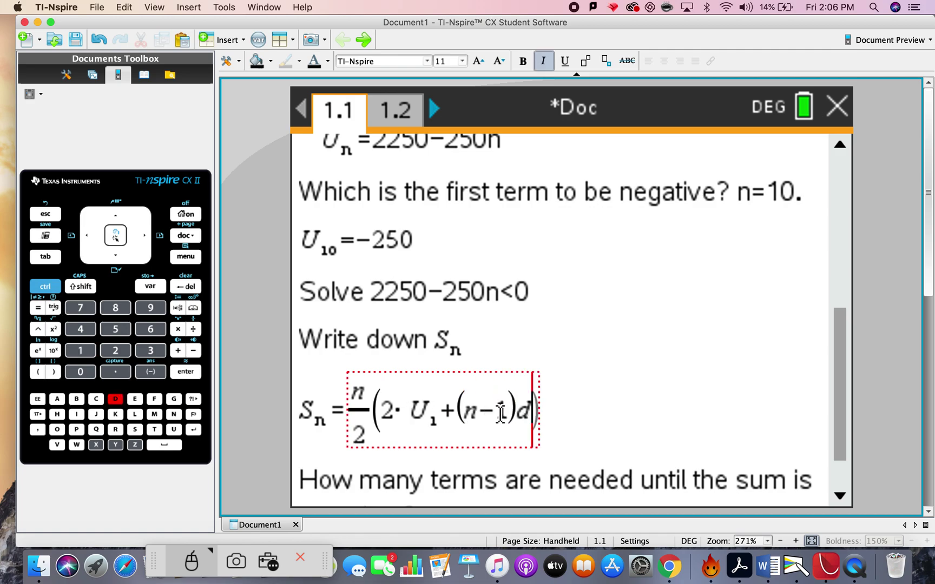
{"action": "left_click", "coordinate": [568, 403]}
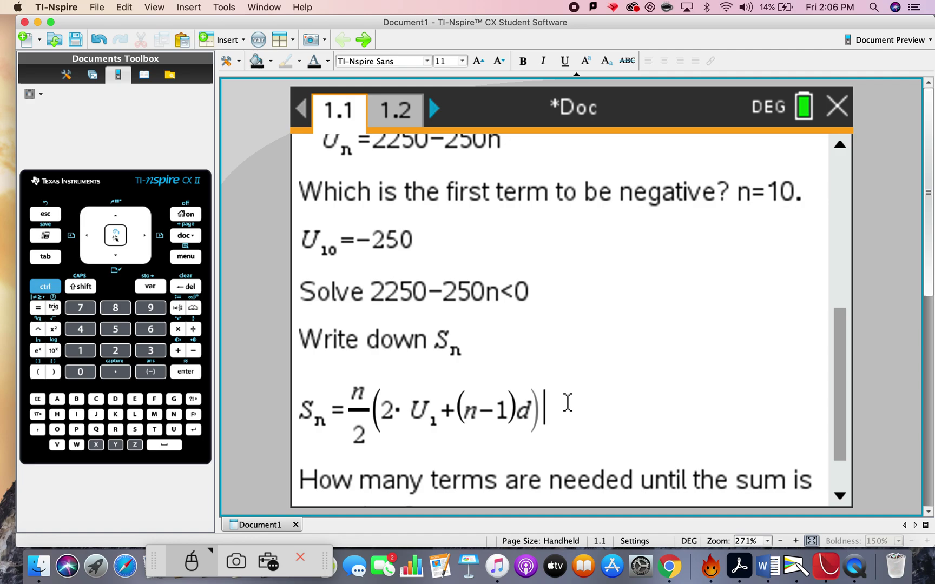
{"action": "left_click_drag", "start_coordinate": [303, 410], "coordinate": [380, 414]}
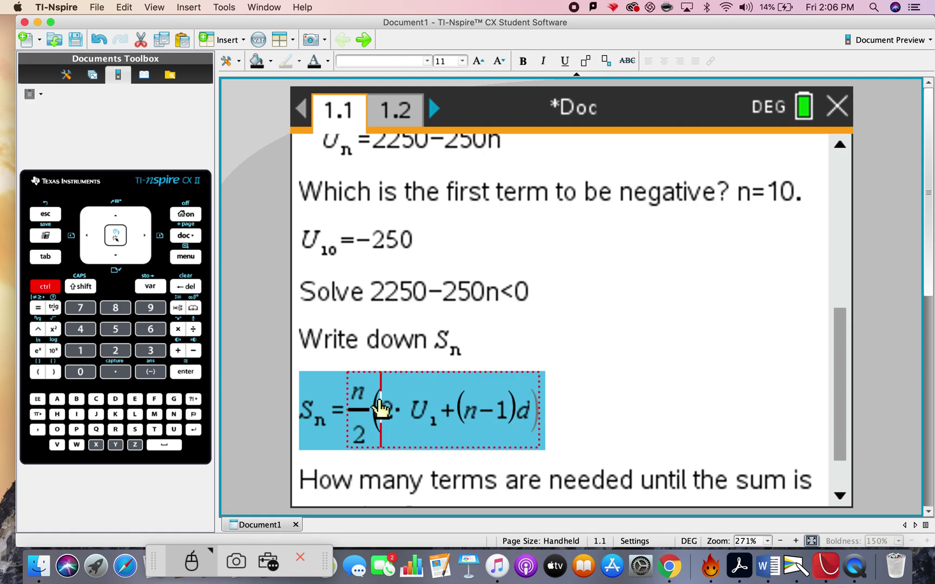
Paste a copy of the Sn formula beside it, then delete 2· and the (n−1)d term.
{"action": "key", "text": "ctrl+c"}
{"action": "left_click", "coordinate": [561, 417]}
{"action": "key", "text": "ctrl+v"}
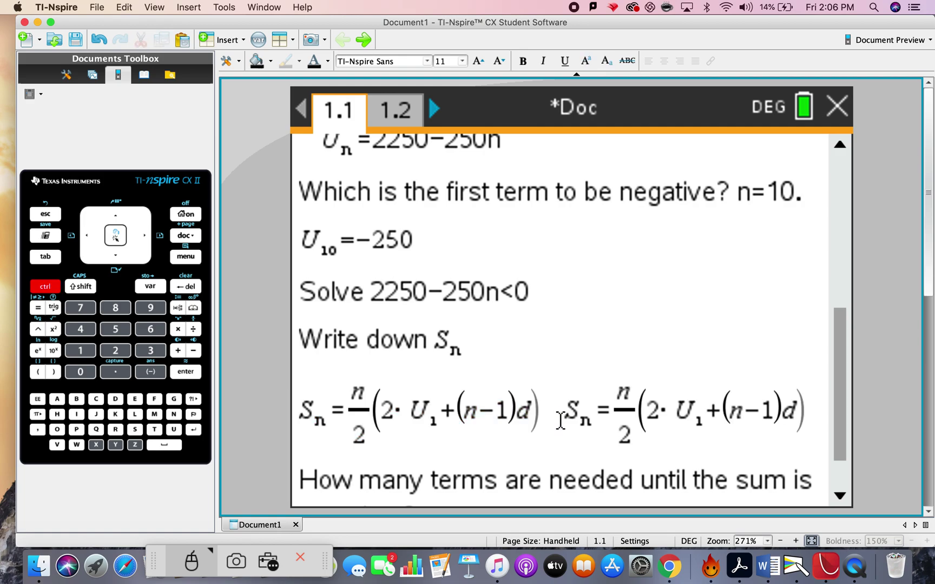
{"action": "left_click", "coordinate": [673, 411]}
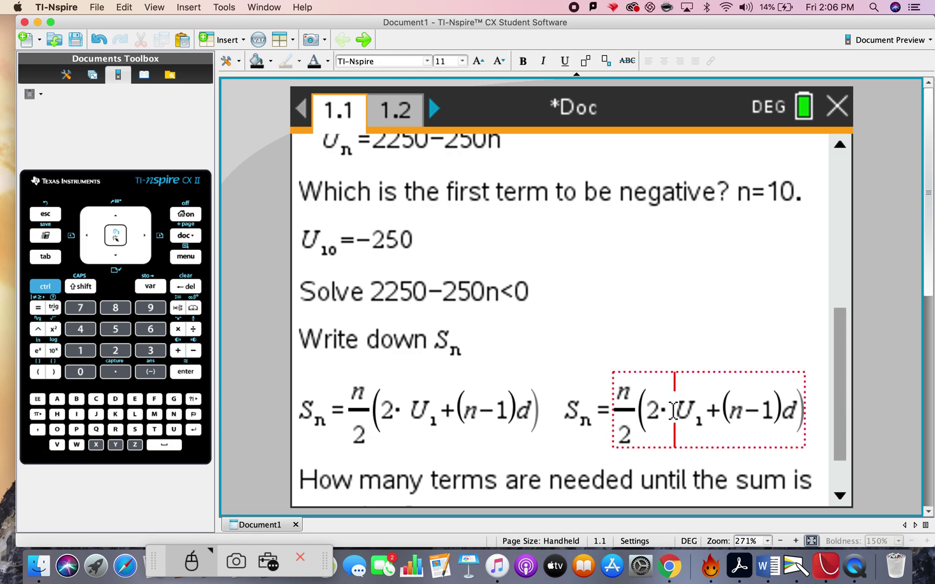
{"action": "key", "text": "BackSpace"}
{"action": "key", "text": "BackSpace"}
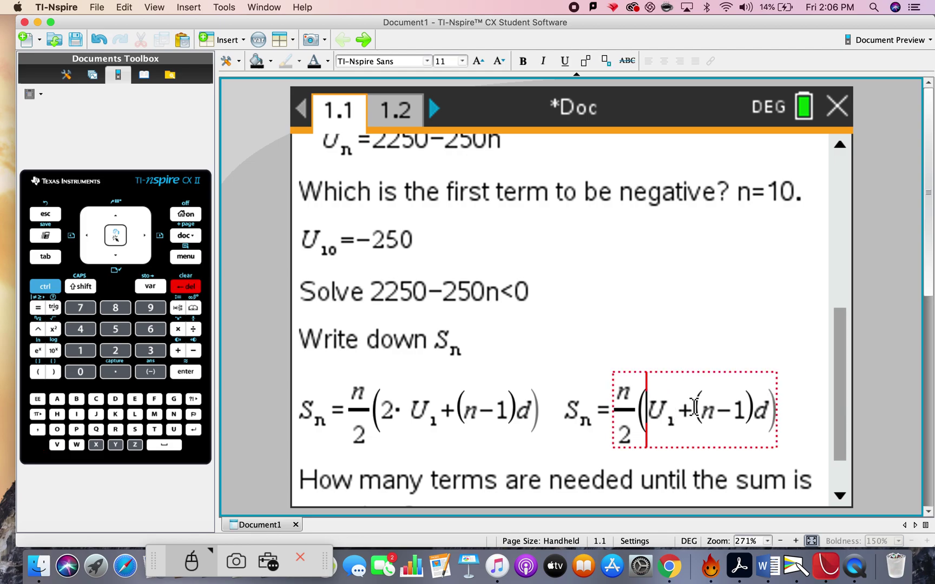
{"action": "left_click", "coordinate": [695, 407]}
{"action": "left_click_drag", "start_coordinate": [696, 407], "coordinate": [775, 410]}
{"action": "key", "text": "BackSpace"}
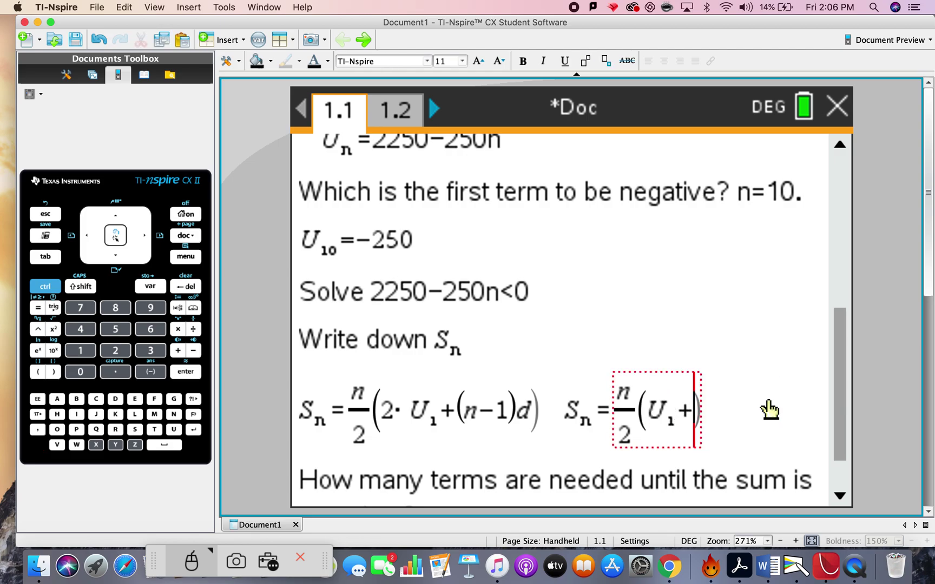
Add a Un term after the plus sign, giving Sn = n/2(U1+Un).
{"action": "left_click_drag", "start_coordinate": [679, 410], "coordinate": [656, 410]}
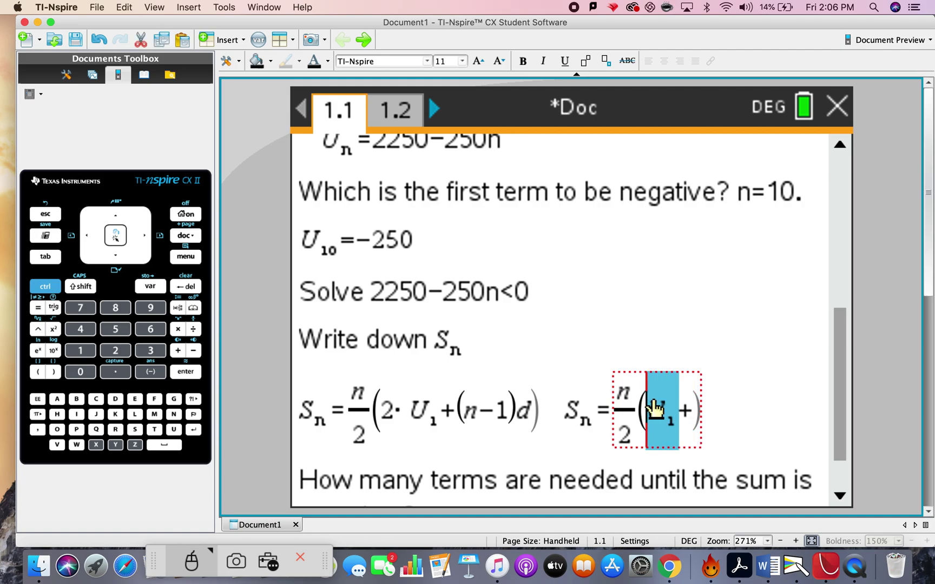
{"action": "left_click", "coordinate": [690, 415]}
{"action": "key", "text": "ctrl+v"}
{"action": "key", "text": "Left"}
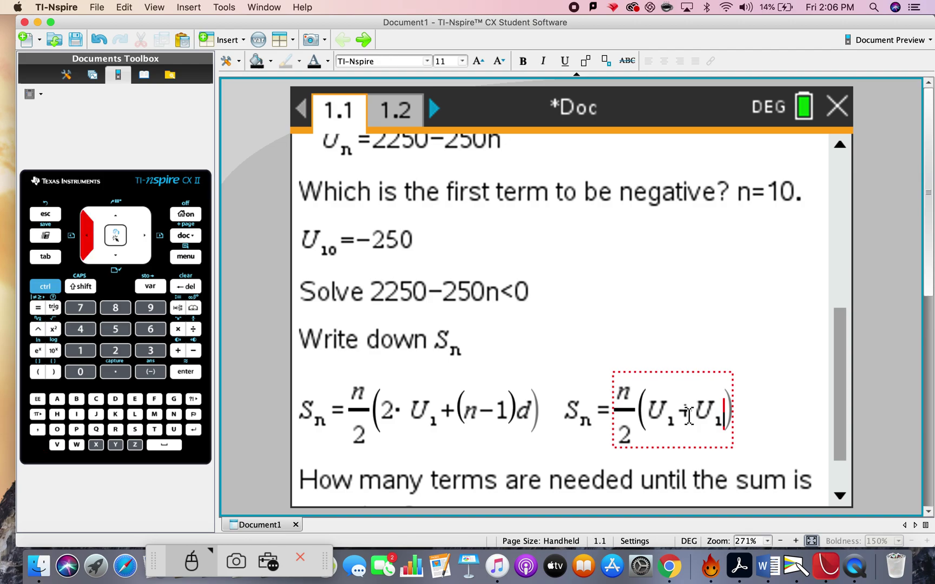
{"action": "key", "text": "BackSpace"}
{"action": "type", "text": "n"}
{"action": "left_click", "coordinate": [783, 415]}
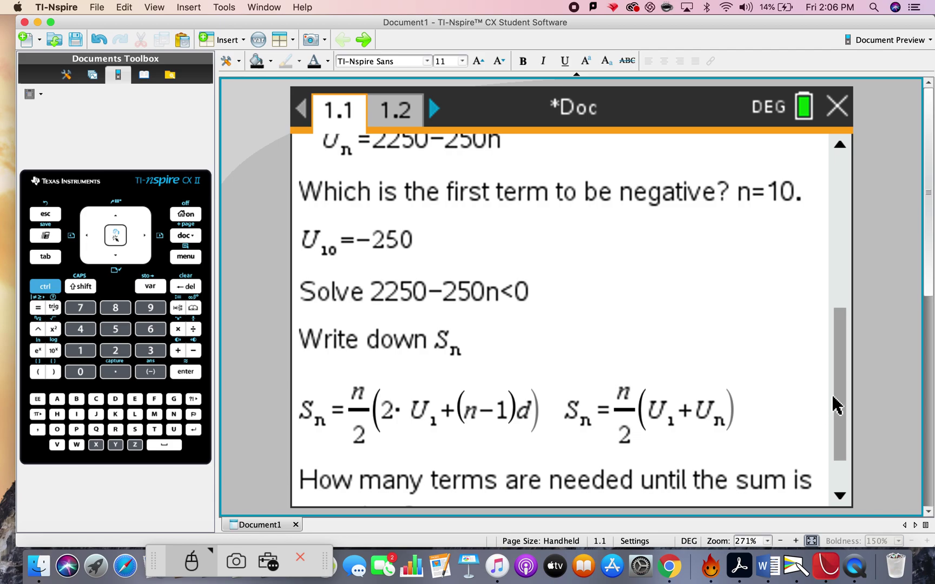
{"action": "left_click_drag", "start_coordinate": [840, 405], "coordinate": [841, 262]}
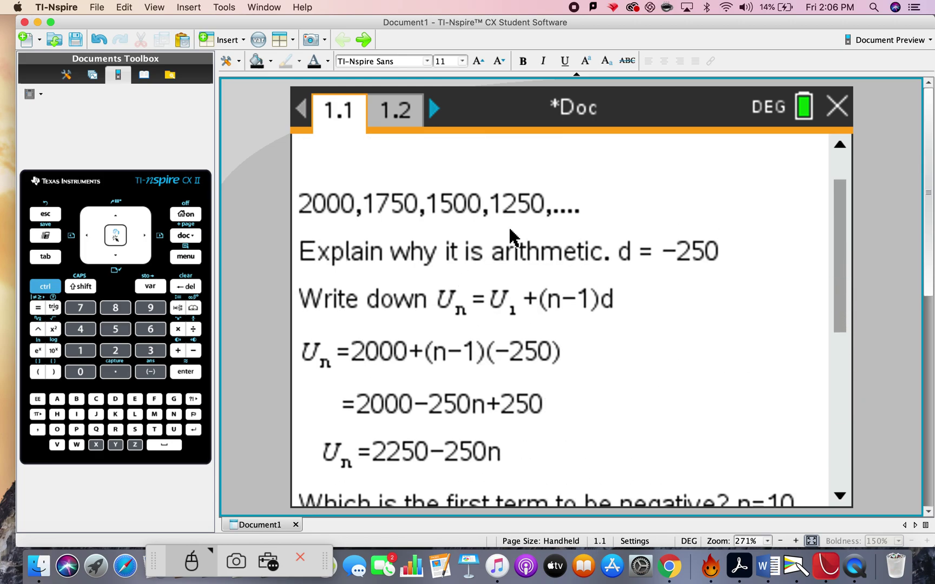
{"action": "left_click", "coordinate": [356, 206]}
{"action": "left_click_drag", "start_coordinate": [317, 206], "coordinate": [300, 205]}
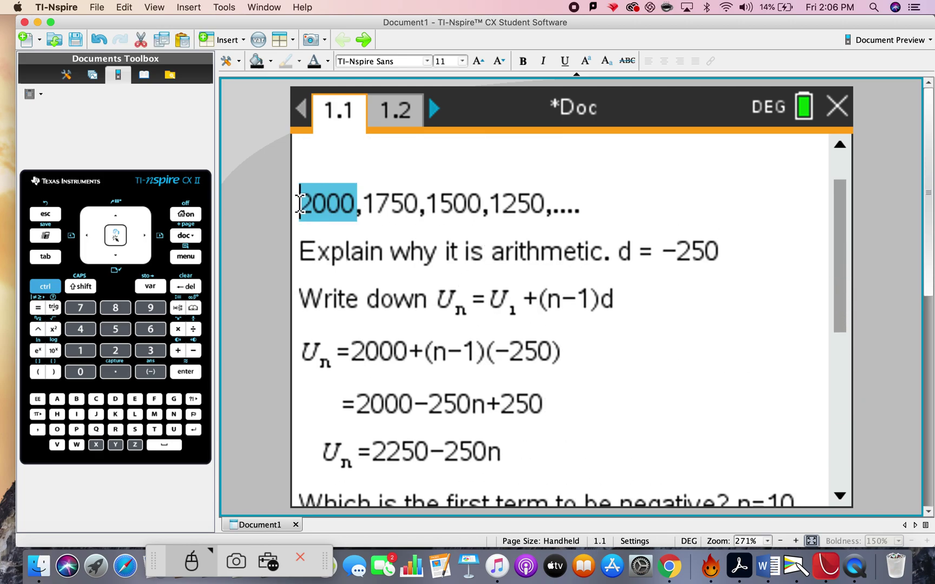
{"action": "left_click_drag", "start_coordinate": [721, 251], "coordinate": [618, 251]}
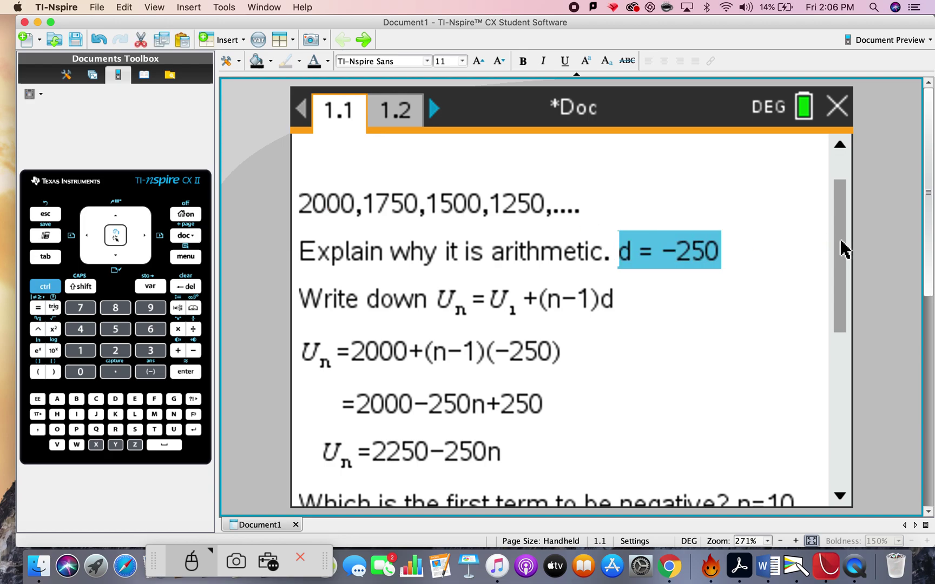
{"action": "left_click_drag", "start_coordinate": [849, 263], "coordinate": [846, 396]}
{"action": "left_click_drag", "start_coordinate": [434, 371], "coordinate": [411, 371]}
{"action": "left_click_drag", "start_coordinate": [527, 365], "coordinate": [519, 367]}
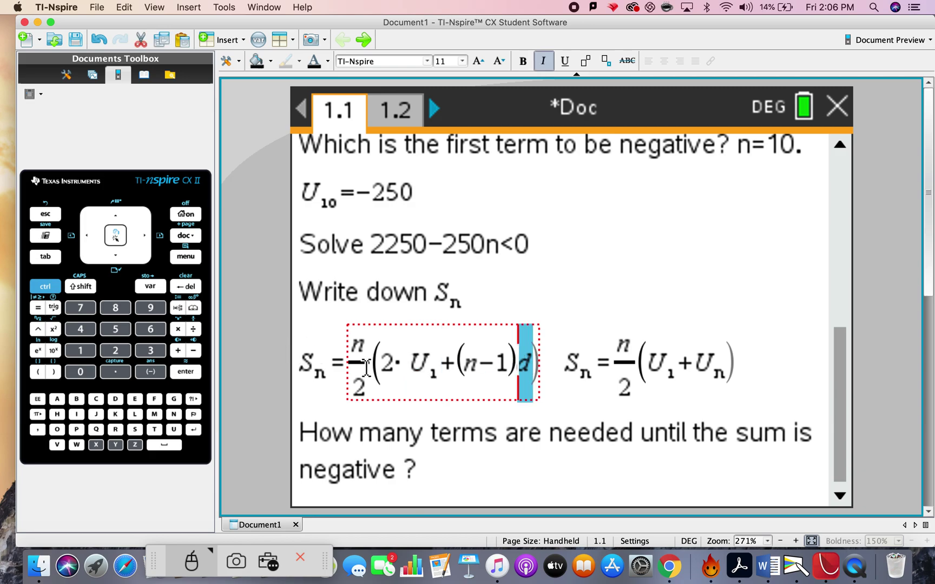
{"action": "left_click", "coordinate": [674, 373]}
{"action": "left_click_drag", "start_coordinate": [675, 369], "coordinate": [651, 366]}
{"action": "left_click_drag", "start_coordinate": [727, 368], "coordinate": [703, 365]}
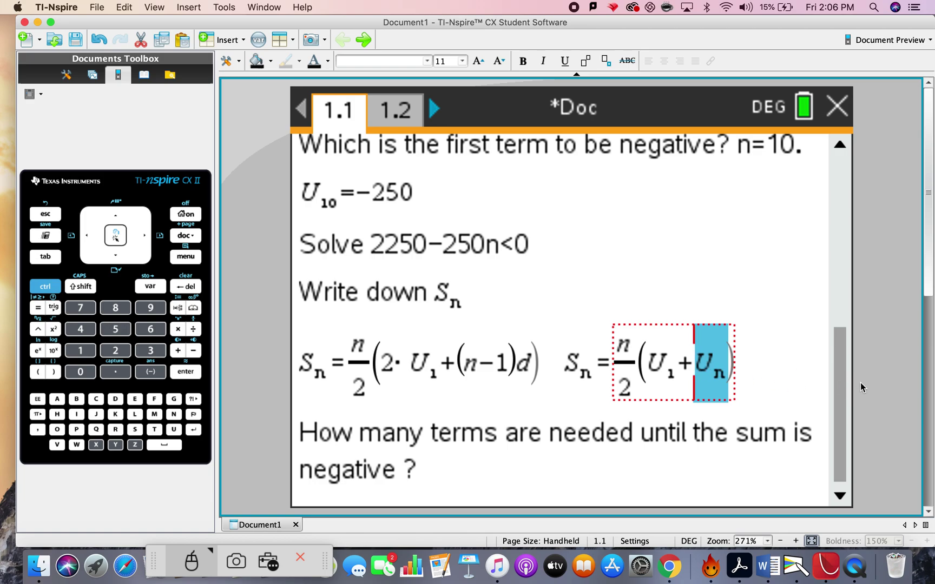
{"action": "left_click_drag", "start_coordinate": [839, 392], "coordinate": [847, 334]}
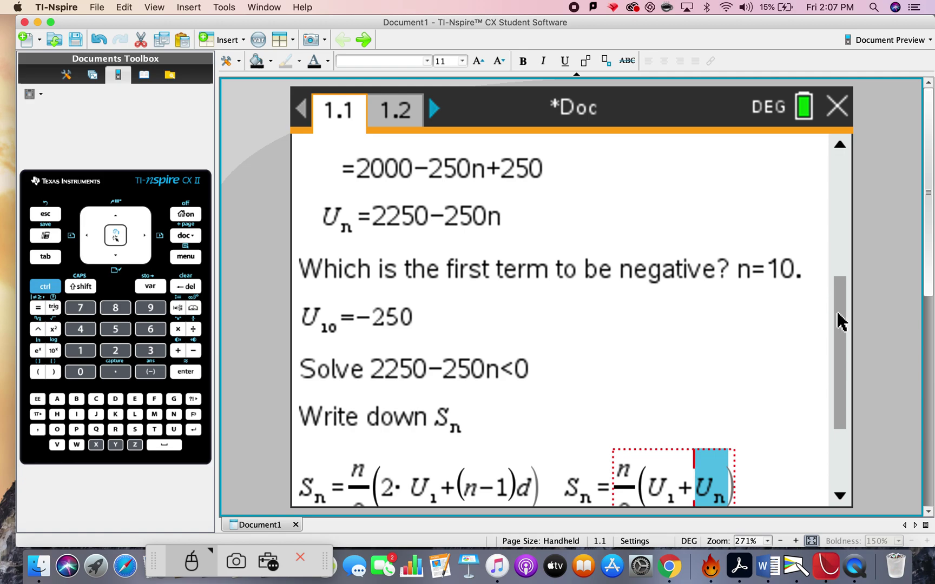
{"action": "left_click_drag", "start_coordinate": [841, 319], "coordinate": [847, 433]}
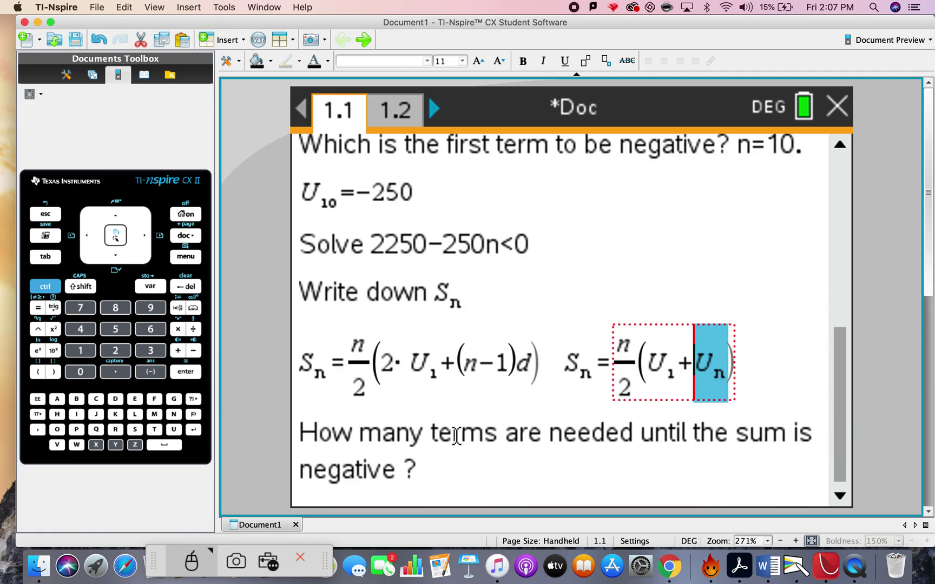
{"action": "left_click", "coordinate": [757, 365]}
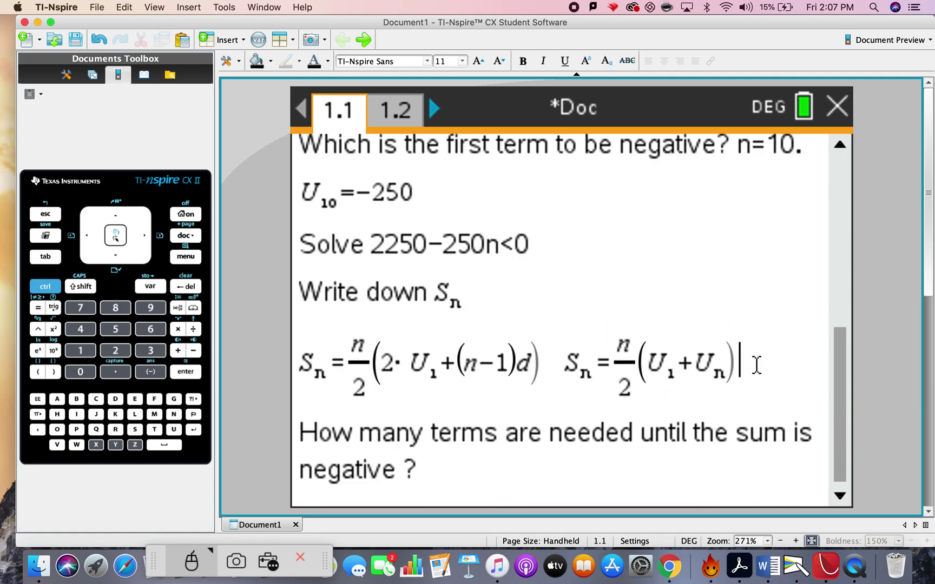
Paste a copy of Sn = n/2(U1+Un) above the 'How many terms' question.
{"action": "left_click_drag", "start_coordinate": [757, 365], "coordinate": [577, 367]}
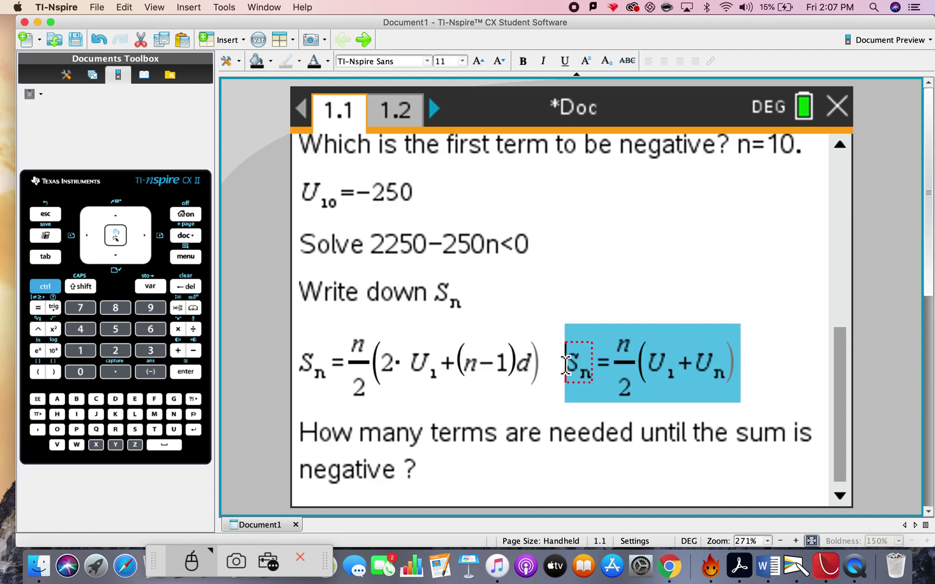
{"action": "key", "text": "ctrl+c"}
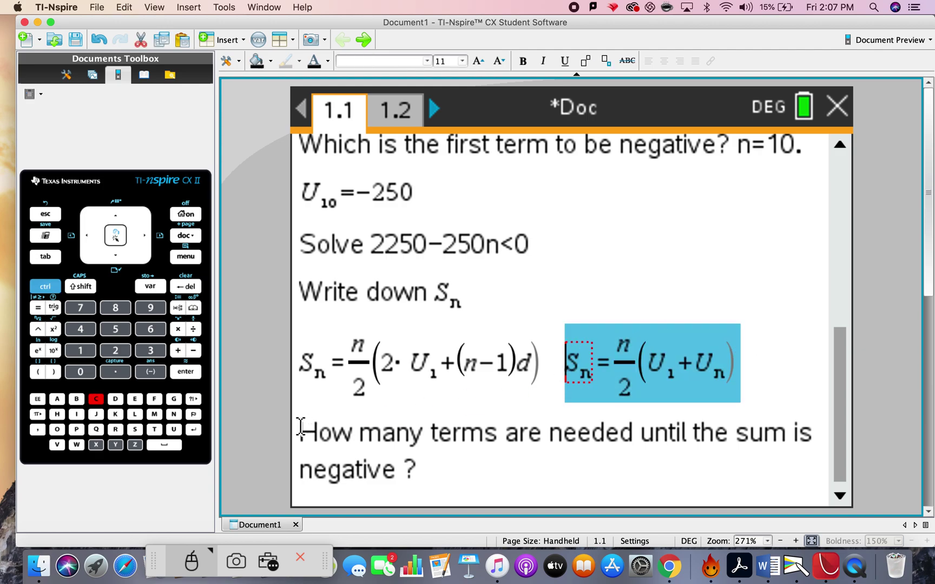
{"action": "left_click", "coordinate": [300, 433]}
{"action": "key", "text": "ctrl+v"}
{"action": "key", "text": "Return"}
{"action": "key", "text": "Return"}
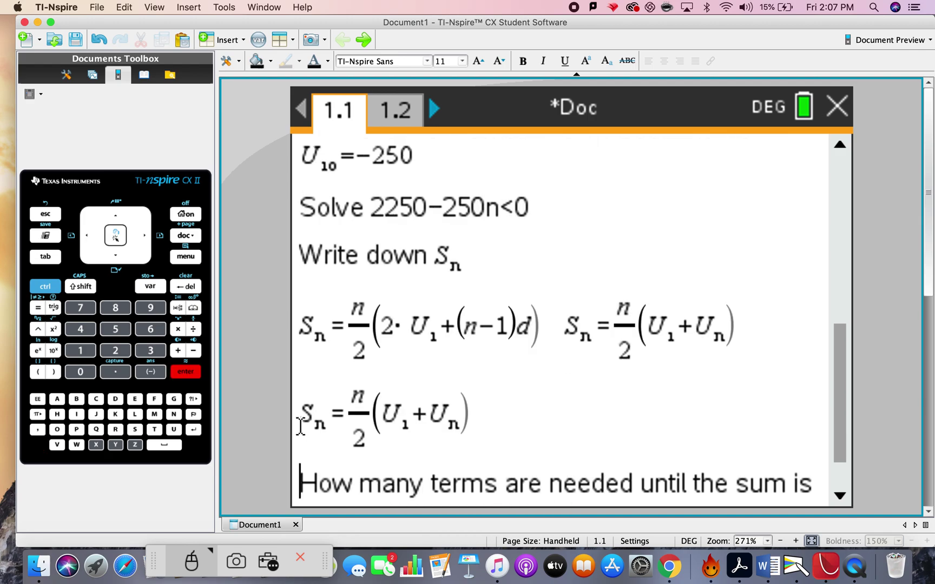
In the copy, replace U1 with 2000 and remove the Un term.
{"action": "left_click", "coordinate": [363, 347]}
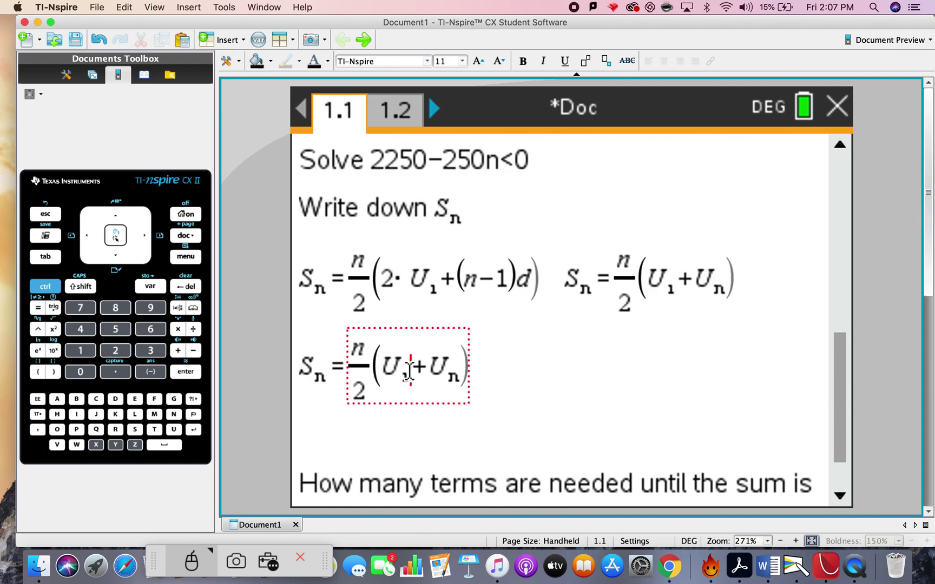
{"action": "key", "text": "BackSpace"}
{"action": "key", "text": "BackSpace"}
{"action": "key", "text": "BackSpace"}
{"action": "key", "text": "BackSpace"}
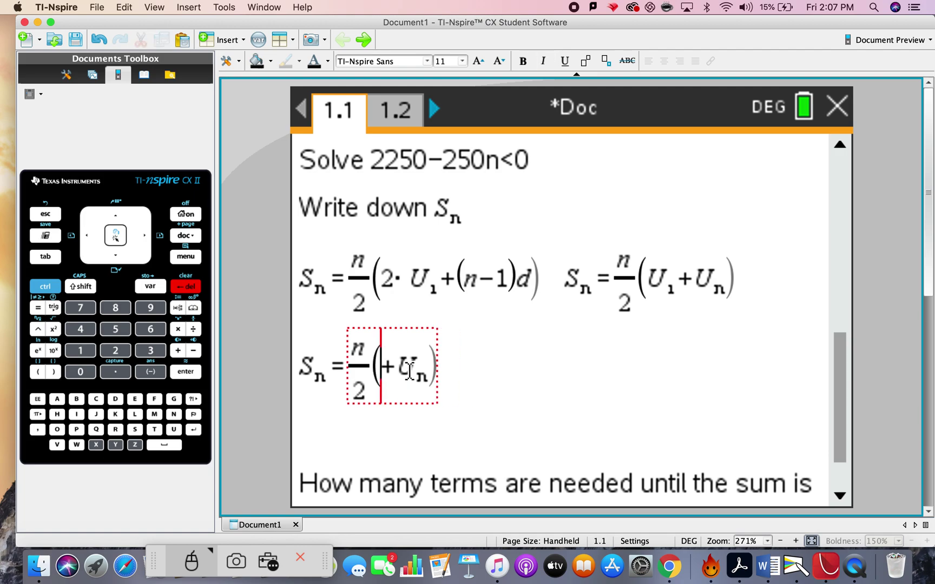
{"action": "type", "text": "2000"}
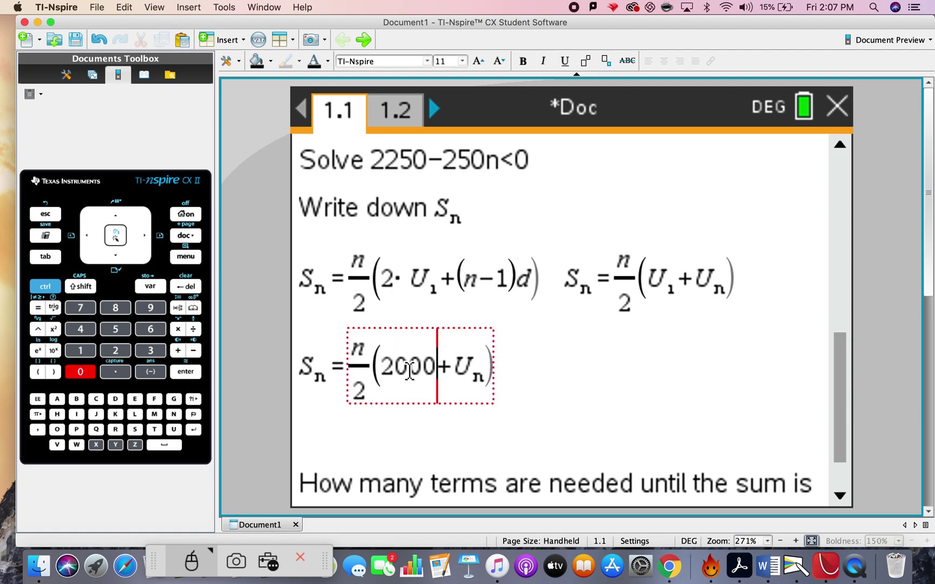
{"action": "left_click", "coordinate": [482, 373]}
{"action": "key", "text": "shift+Left"}
{"action": "key", "text": "shift+Left"}
{"action": "key", "text": "BackSpace"}
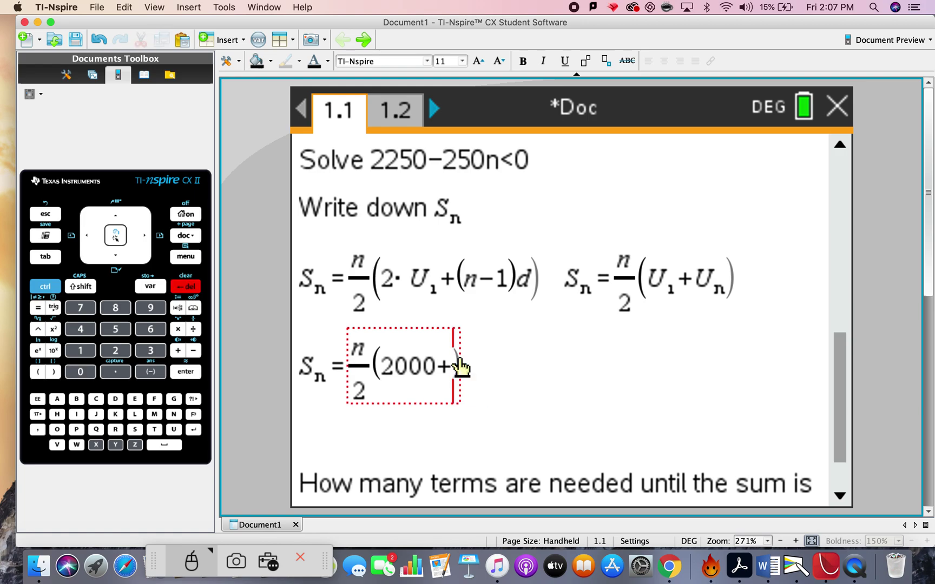
Copy the expression 2250−250n from above and insert it after 2000+.
{"action": "scroll", "coordinate": [850, 388], "scroll_direction": "up", "scroll_amount": 5}
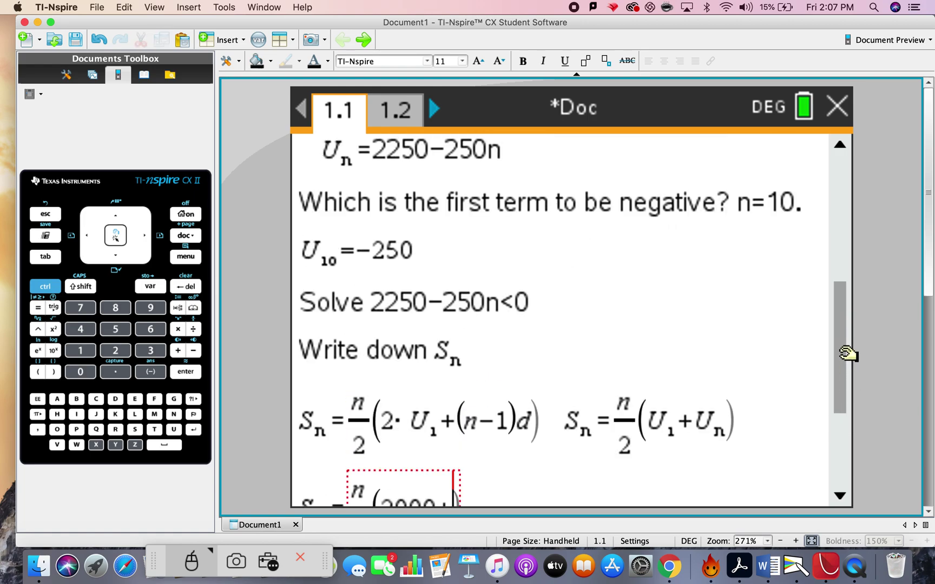
{"action": "left_click_drag", "start_coordinate": [507, 189], "coordinate": [371, 188]}
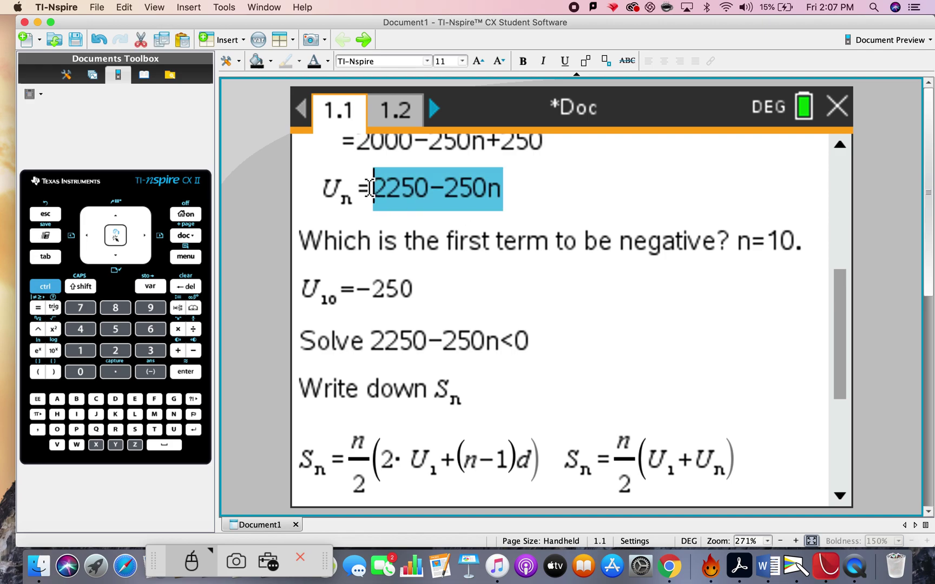
{"action": "key", "text": "super+c"}
{"action": "left_click_drag", "start_coordinate": [844, 319], "coordinate": [852, 397]}
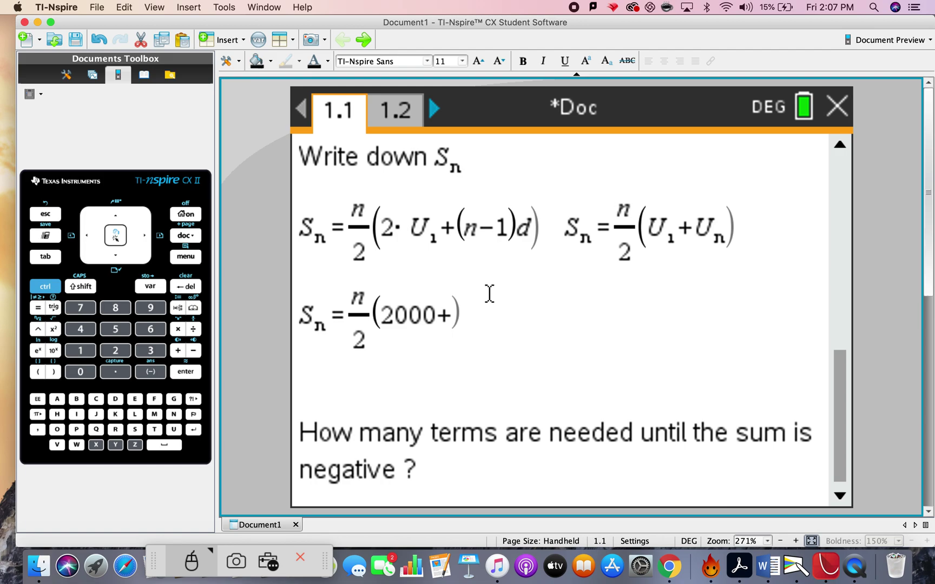
{"action": "left_click", "coordinate": [453, 314]}
{"action": "key", "text": "super+v"}
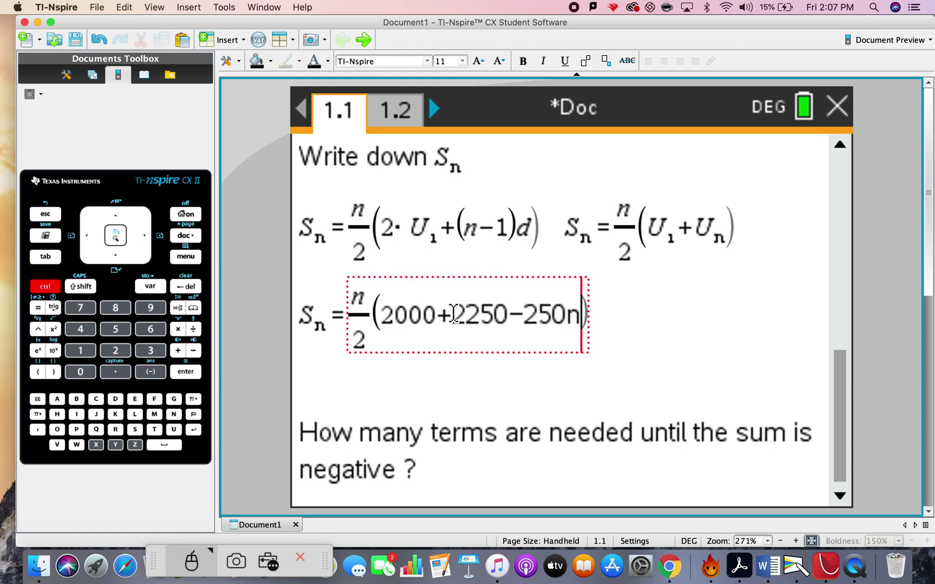
{"action": "left_click", "coordinate": [606, 313]}
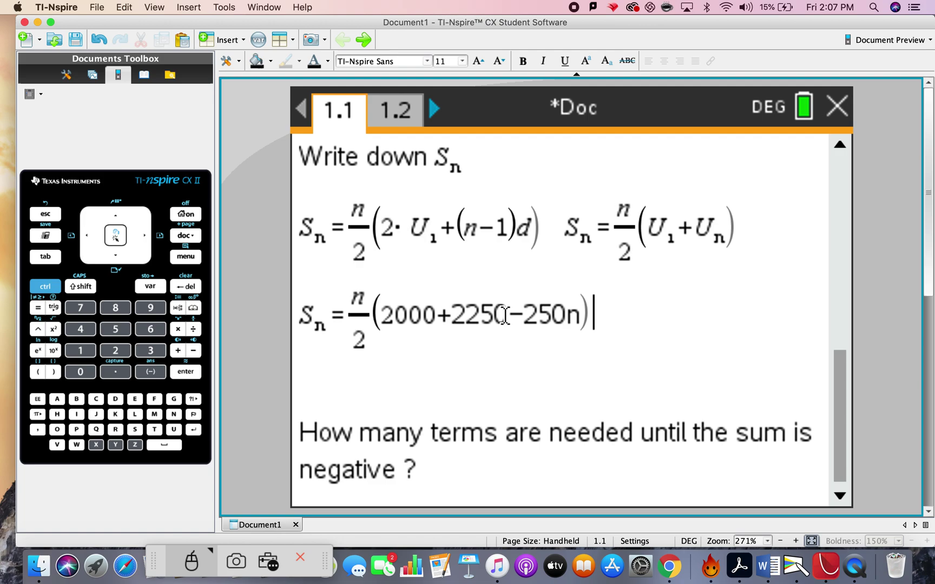
Combine 2000+2250 into 4250, select n/2(4250−250n), and go to page 1.2.
{"action": "left_click_drag", "start_coordinate": [504, 315], "coordinate": [386, 320]}
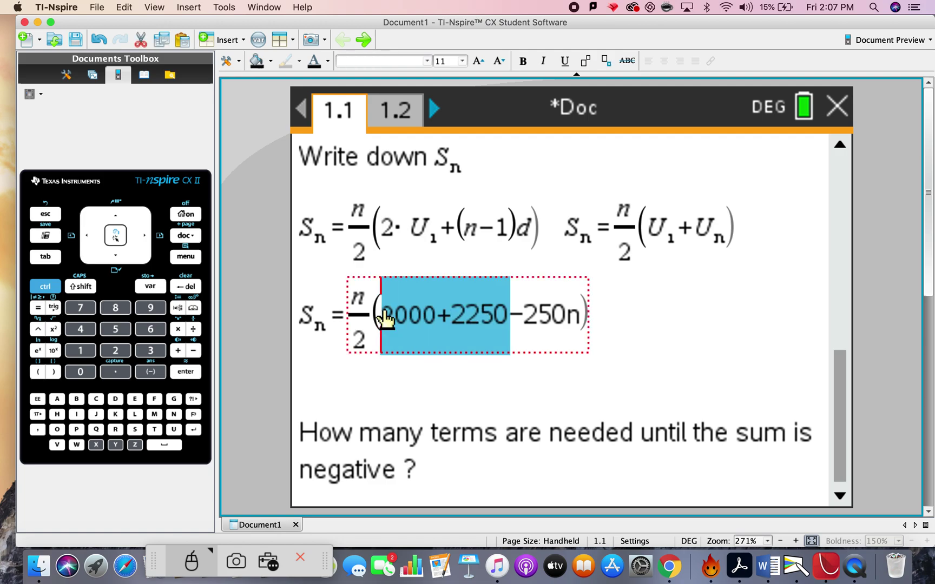
{"action": "type", "text": "4250"}
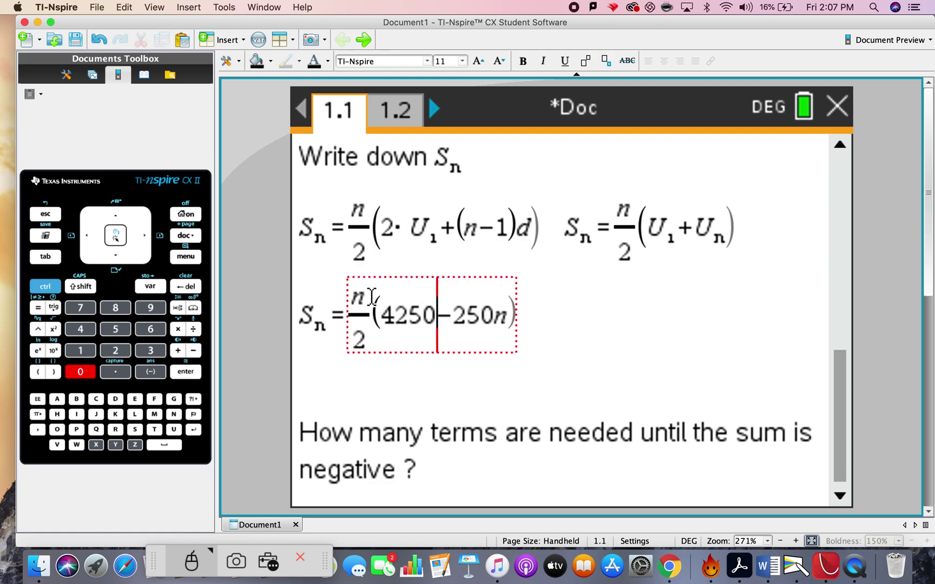
{"action": "left_click", "coordinate": [533, 315]}
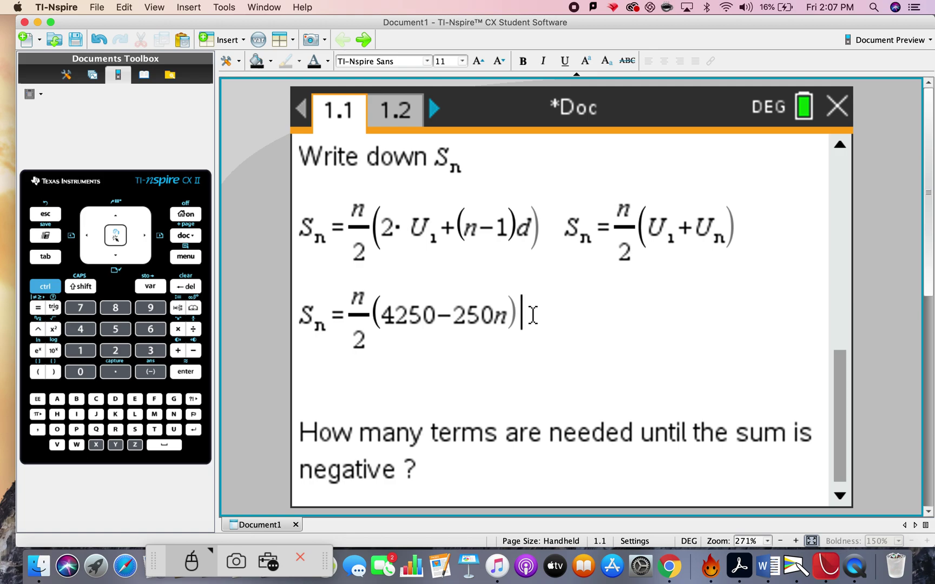
{"action": "left_click_drag", "start_coordinate": [533, 315], "coordinate": [356, 315]}
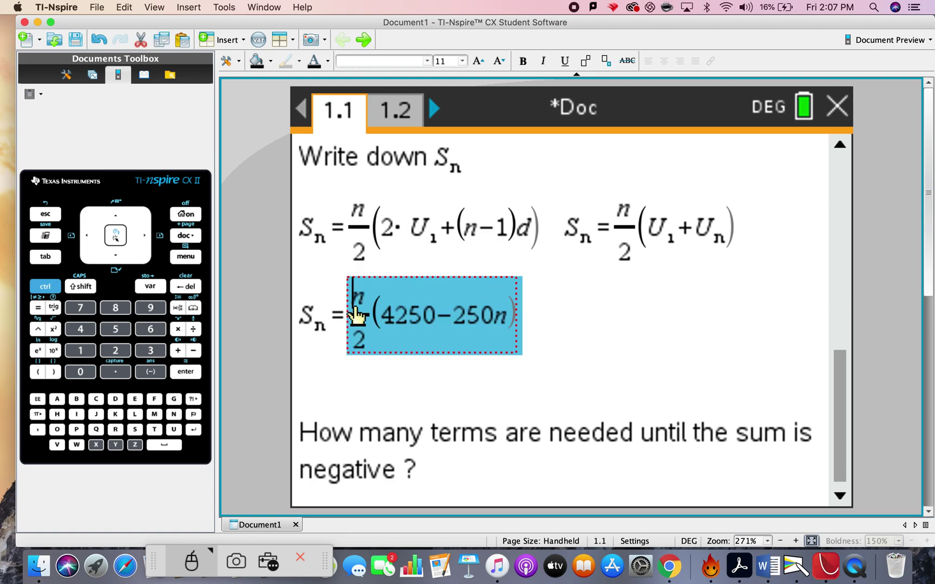
{"action": "left_click", "coordinate": [396, 113]}
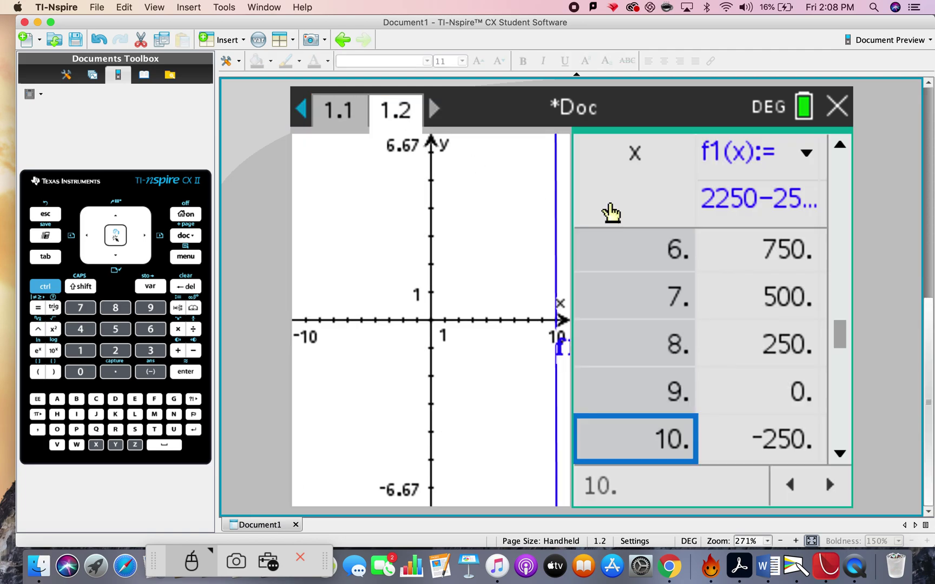
Redefine f1 by pasting the Sn expression and changing both n's to x.
{"action": "double_click", "coordinate": [760, 206]}
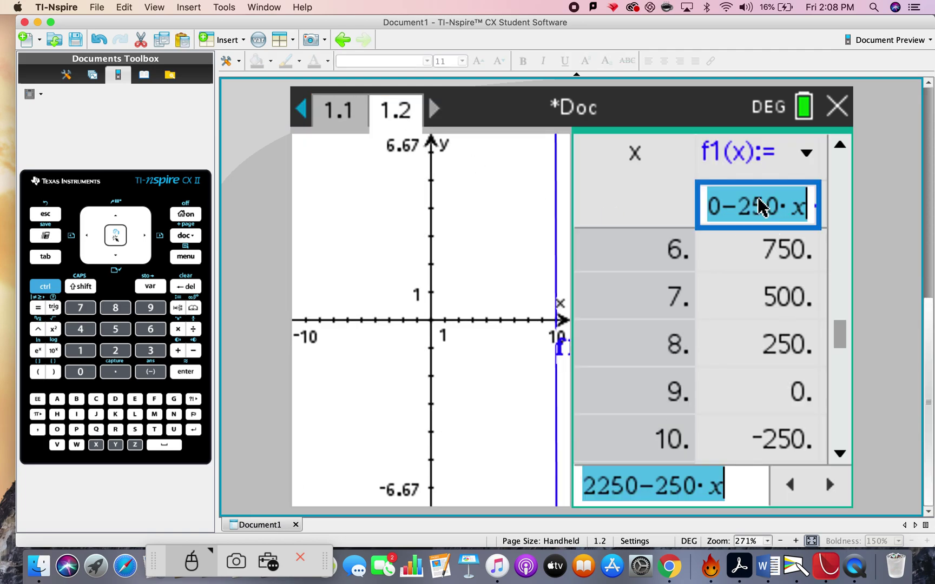
{"action": "key", "text": "super+v"}
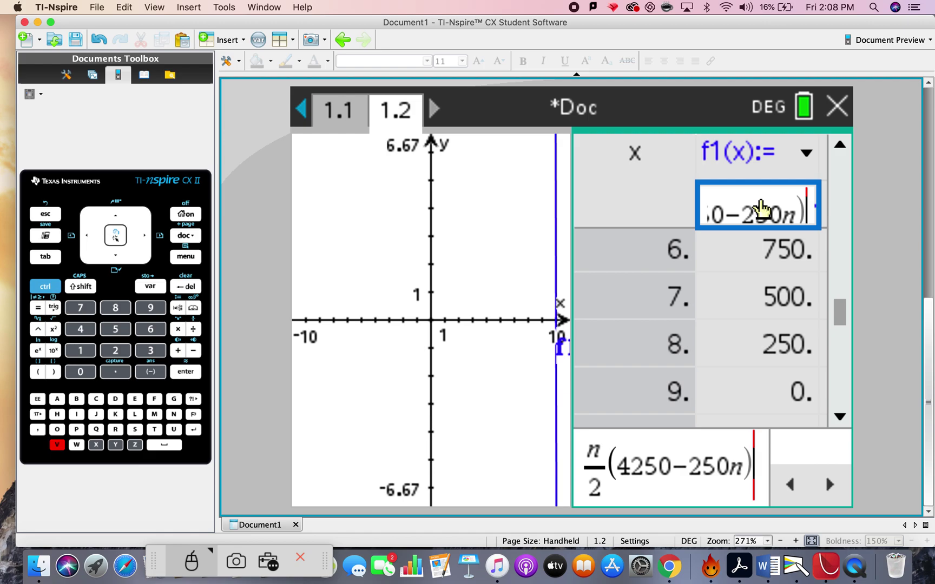
{"action": "left_click", "coordinate": [744, 466]}
{"action": "key", "text": "BackSpace"}
{"action": "type", "text": "x"}
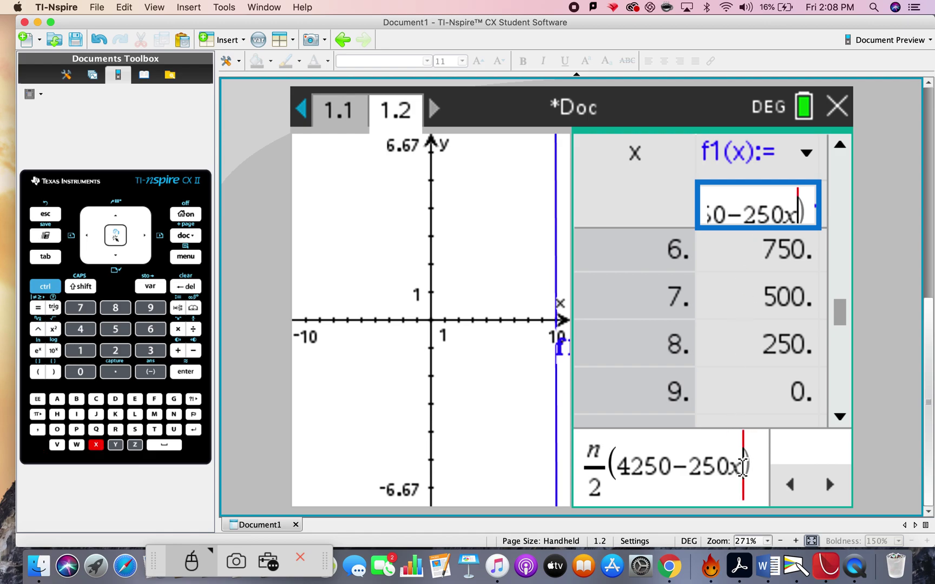
{"action": "left_click", "coordinate": [602, 449]}
{"action": "key", "text": "BackSpace"}
{"action": "type", "text": "x"}
{"action": "key", "text": "Return"}
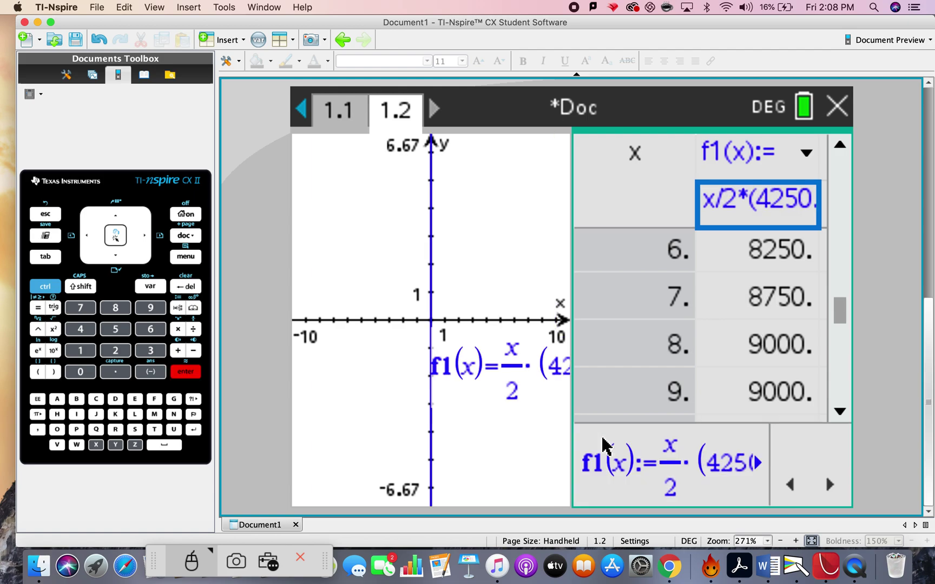
Move up the table to row 1 to check the one-term sum 2000.
{"action": "left_click", "coordinate": [677, 252]}
{"action": "key", "text": "Up"}
{"action": "key", "text": "Up"}
{"action": "key", "text": "Up"}
{"action": "key", "text": "Up"}
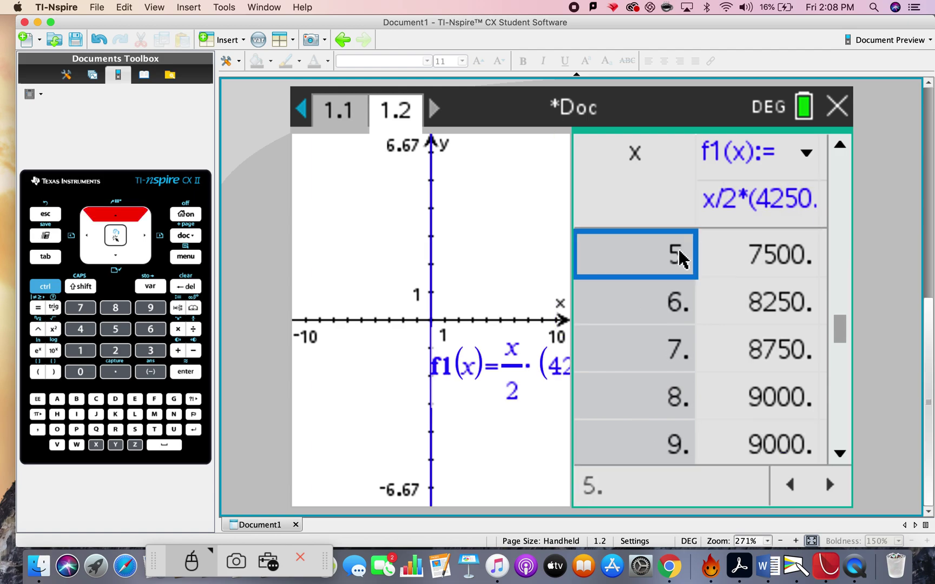
{"action": "key", "text": "Up"}
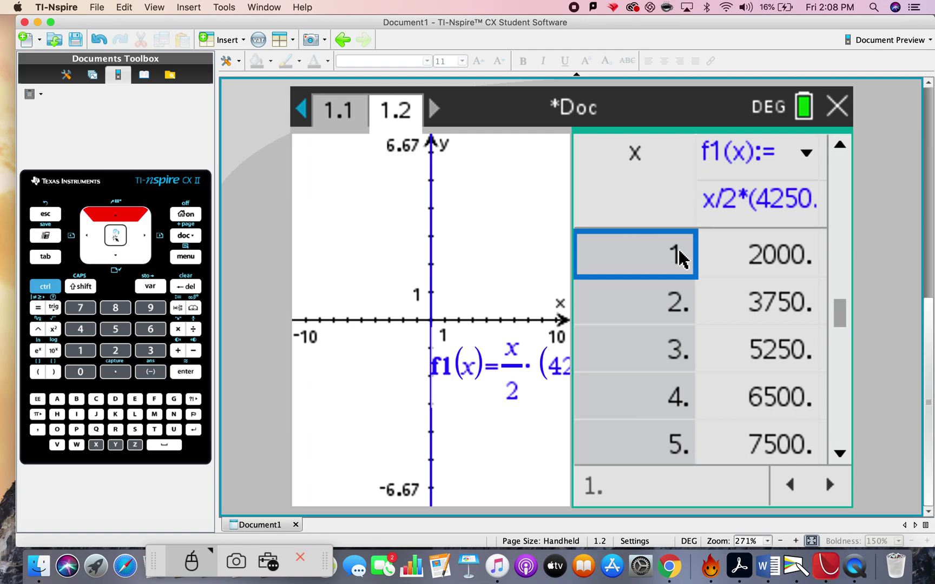
{"action": "left_click", "coordinate": [763, 268]}
{"action": "left_click", "coordinate": [674, 265]}
{"action": "left_click", "coordinate": [751, 267]}
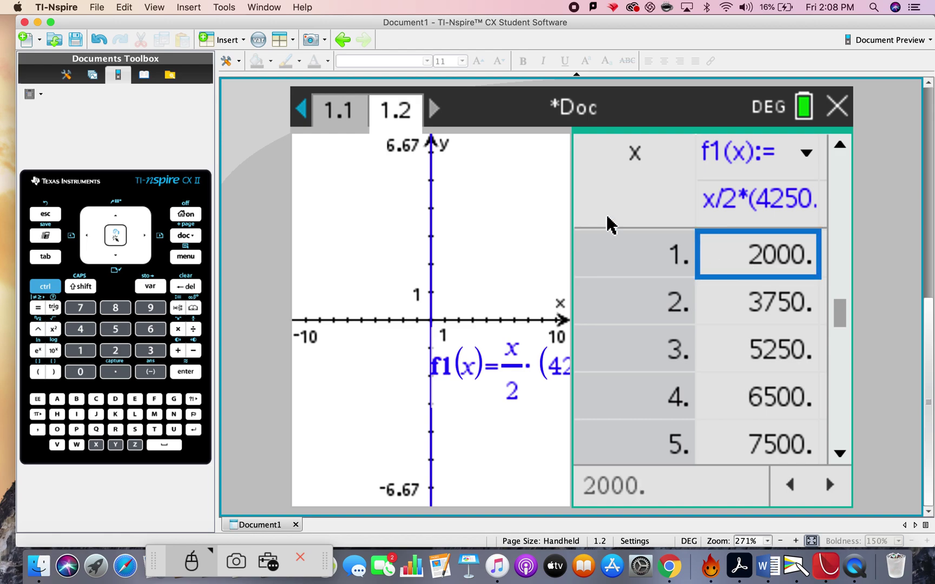
Compare with the notes' first two terms, 2000 and 1750, then return to page 1.2.
{"action": "left_click", "coordinate": [336, 111]}
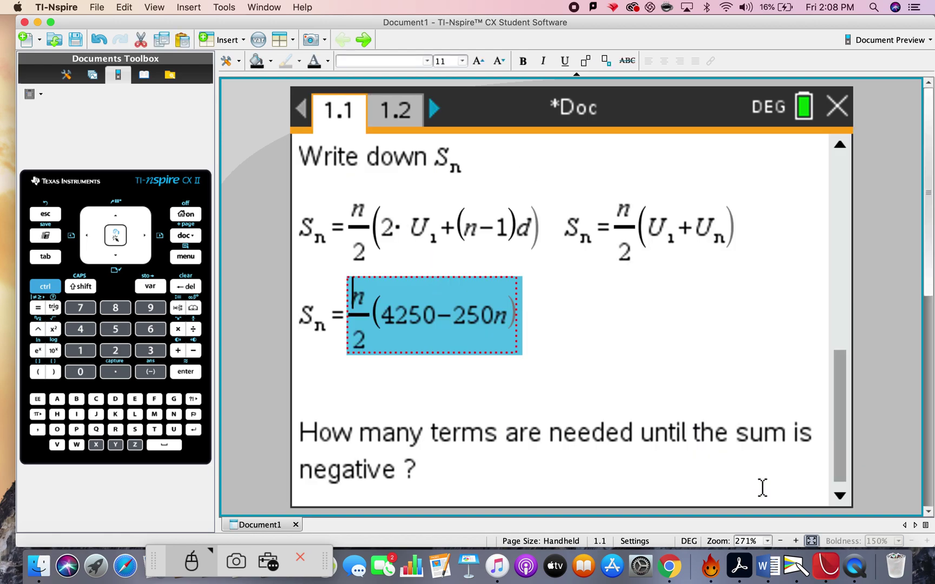
{"action": "left_click", "coordinate": [842, 178]}
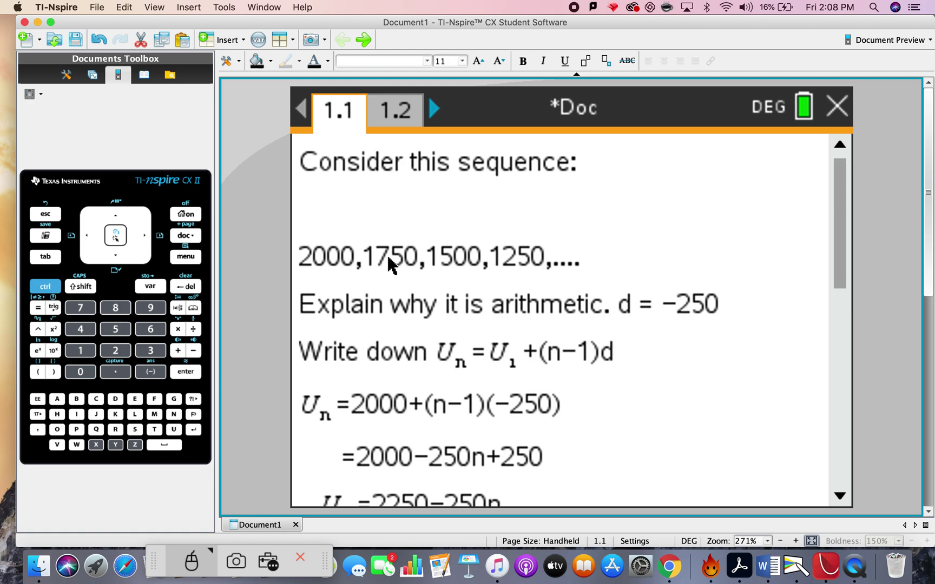
{"action": "left_click_drag", "start_coordinate": [301, 255], "coordinate": [421, 257]}
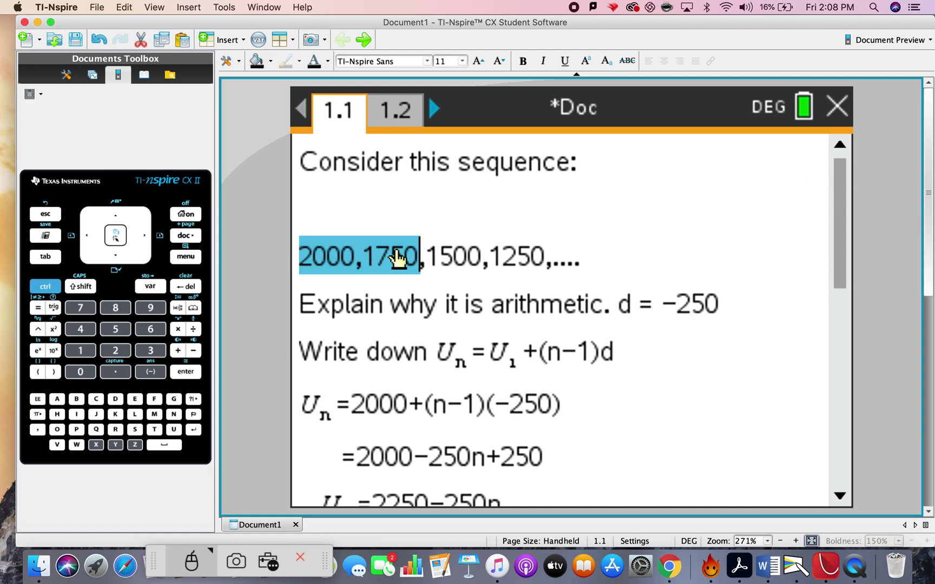
{"action": "left_click", "coordinate": [397, 113]}
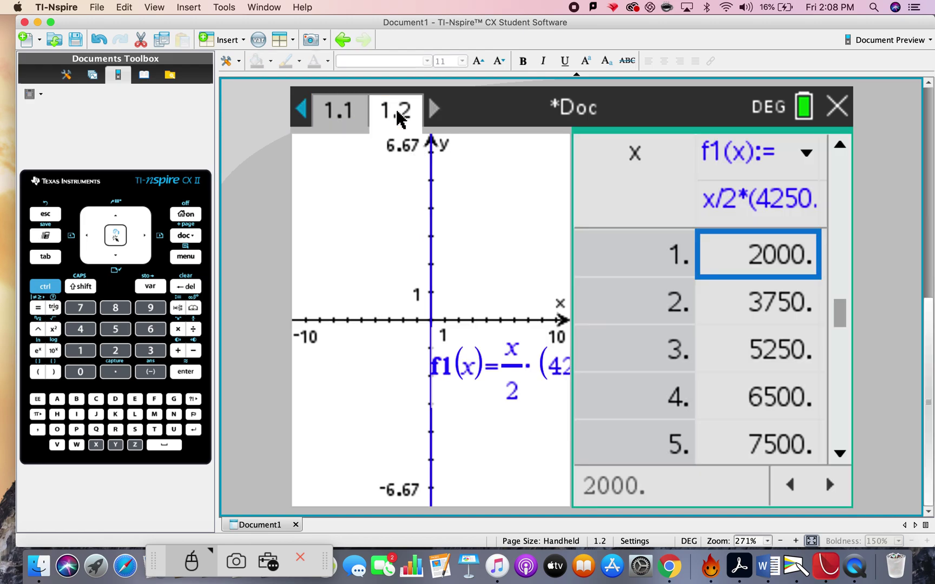
Step down the sums column to see 0 at x=17 and −2250 at x=18.
{"action": "left_click", "coordinate": [677, 306]}
{"action": "left_click", "coordinate": [767, 314]}
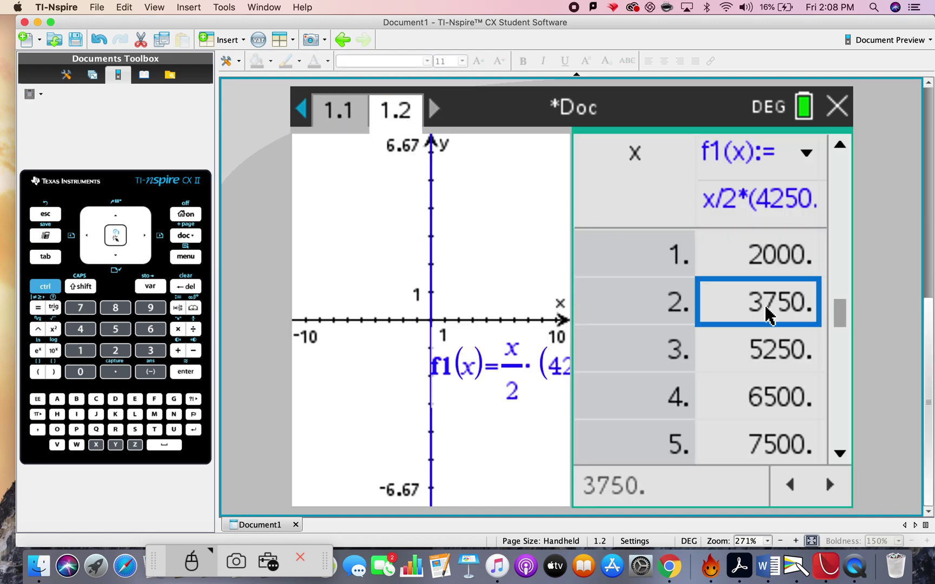
{"action": "left_click", "coordinate": [768, 263]}
{"action": "left_click", "coordinate": [768, 301]}
{"action": "key", "text": "Down"}
{"action": "key", "text": "Down"}
{"action": "key", "text": "Down"}
{"action": "key", "text": "Down"}
{"action": "key", "text": "Down"}
{"action": "key", "text": "Down"}
{"action": "key", "text": "Down"}
{"action": "key", "text": "Down"}
{"action": "key", "text": "Down"}
{"action": "key", "text": "Down"}
{"action": "key", "text": "Down"}
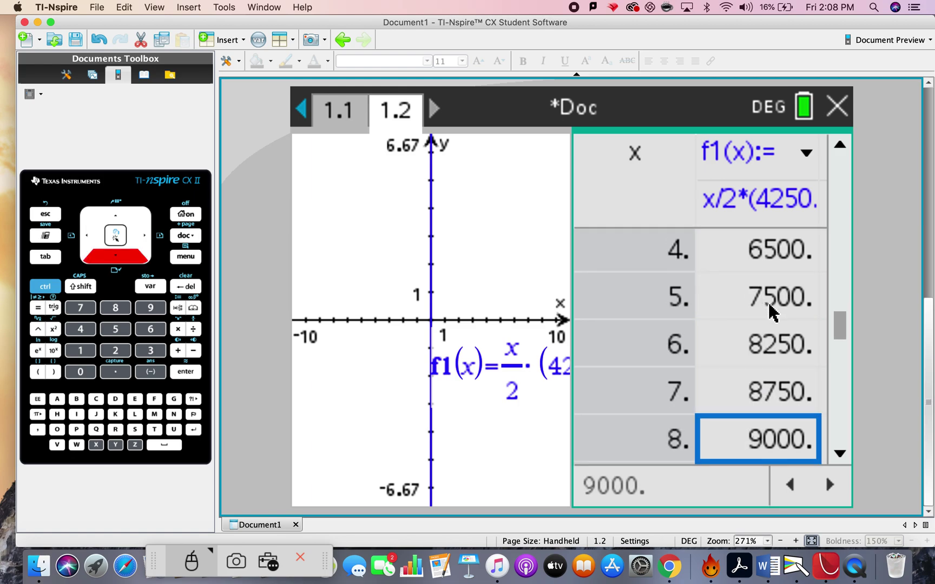
{"action": "key", "text": "Down"}
{"action": "key", "text": "Down"}
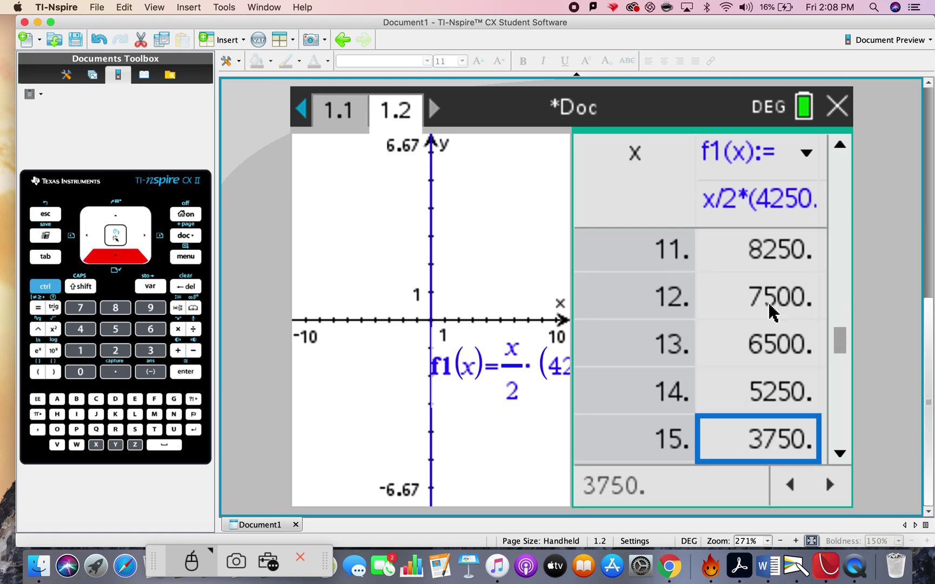
{"action": "key", "text": "Down"}
{"action": "key", "text": "Down"}
{"action": "key", "text": "Down"}
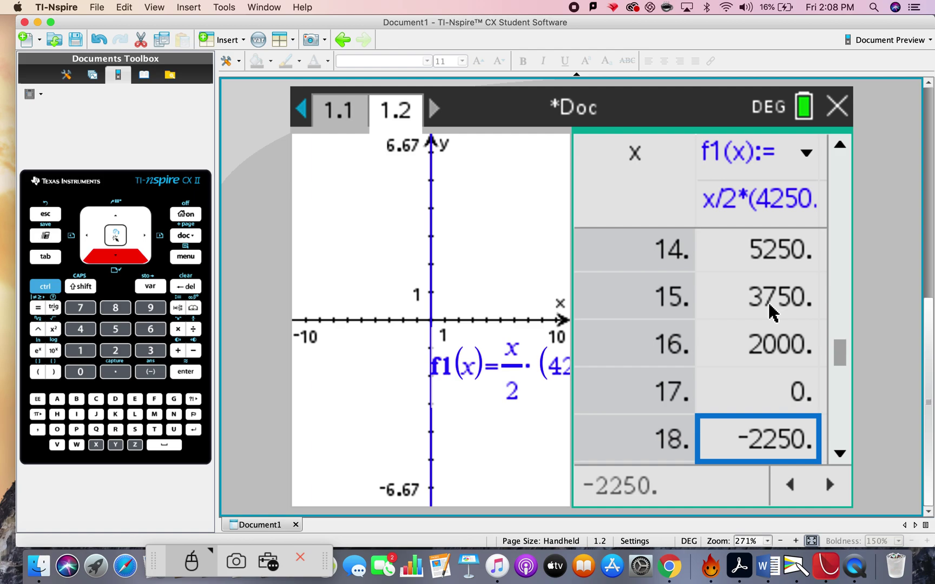
{"action": "key", "text": "Left"}
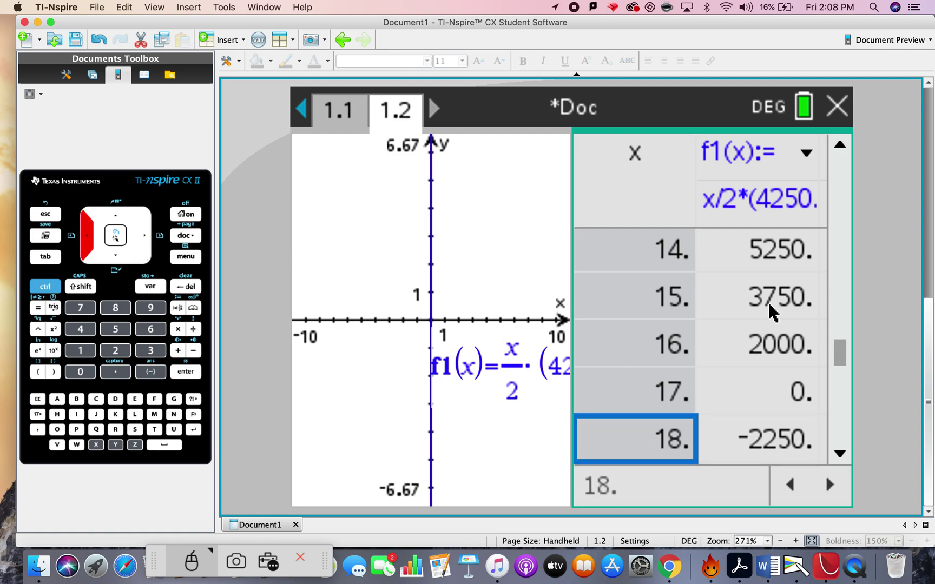
{"action": "key", "text": "Right"}
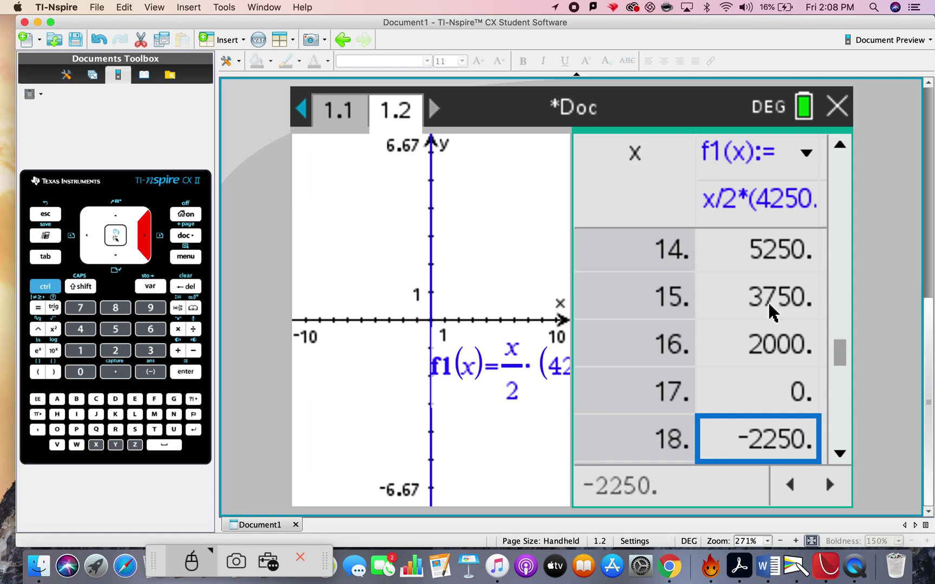
{"action": "key", "text": "Left"}
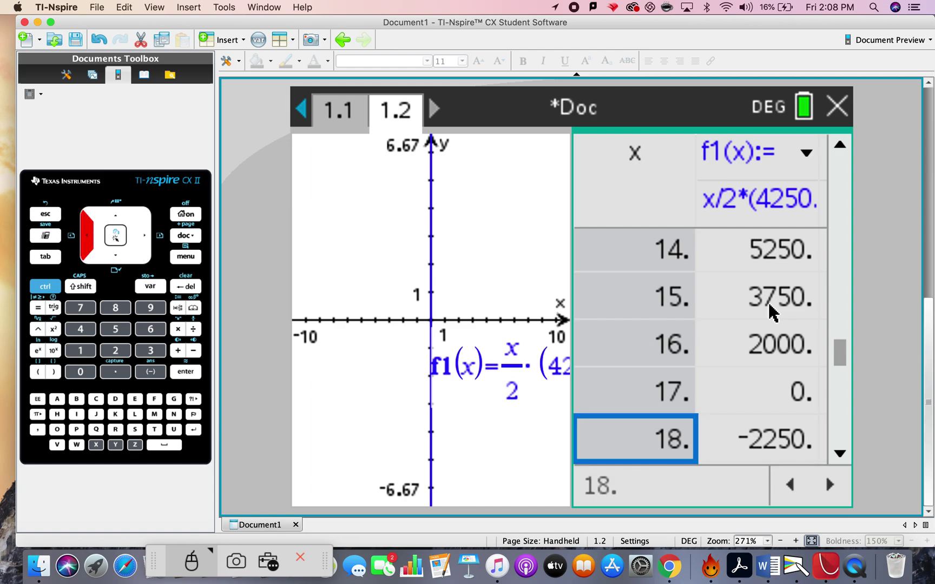
Go back to notes page 1.1 and scroll to the bottom.
{"action": "left_click", "coordinate": [339, 121]}
{"action": "scroll", "coordinate": [845, 305], "scroll_direction": "down", "scroll_amount": 1}
{"action": "left_click_drag", "start_coordinate": [844, 304], "coordinate": [843, 493]}
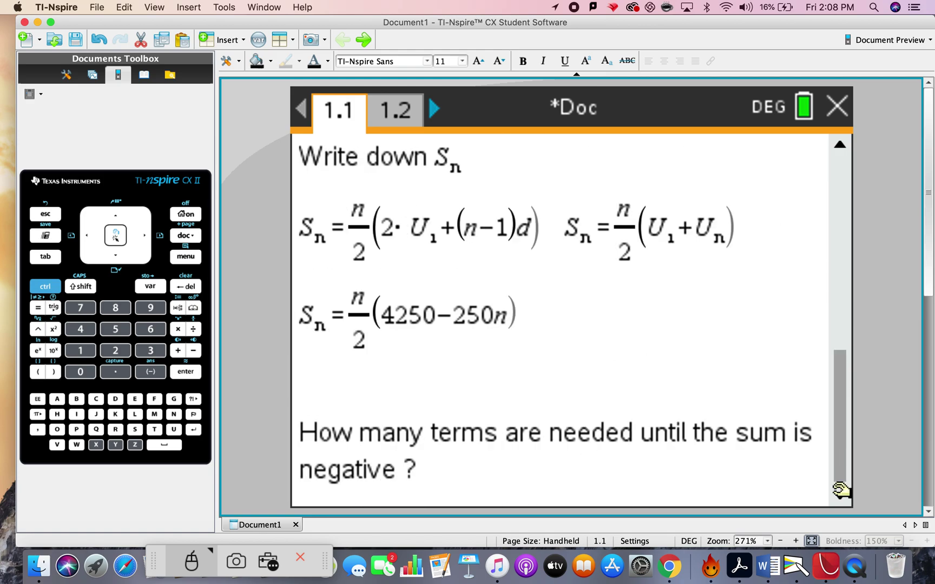
Copy n/2(4250−250n) onto a new line below the negative-sum question.
{"action": "left_click", "coordinate": [327, 329]}
{"action": "left_click_drag", "start_coordinate": [326, 328], "coordinate": [303, 320]}
{"action": "left_click", "coordinate": [524, 314]}
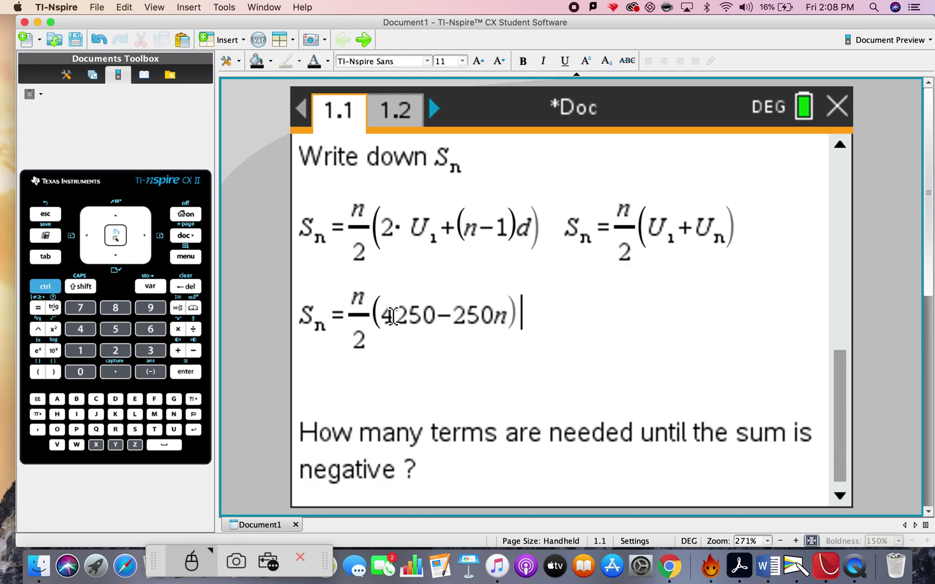
{"action": "left_click", "coordinate": [358, 315], "text": "shift"}
{"action": "key", "text": "super+c"}
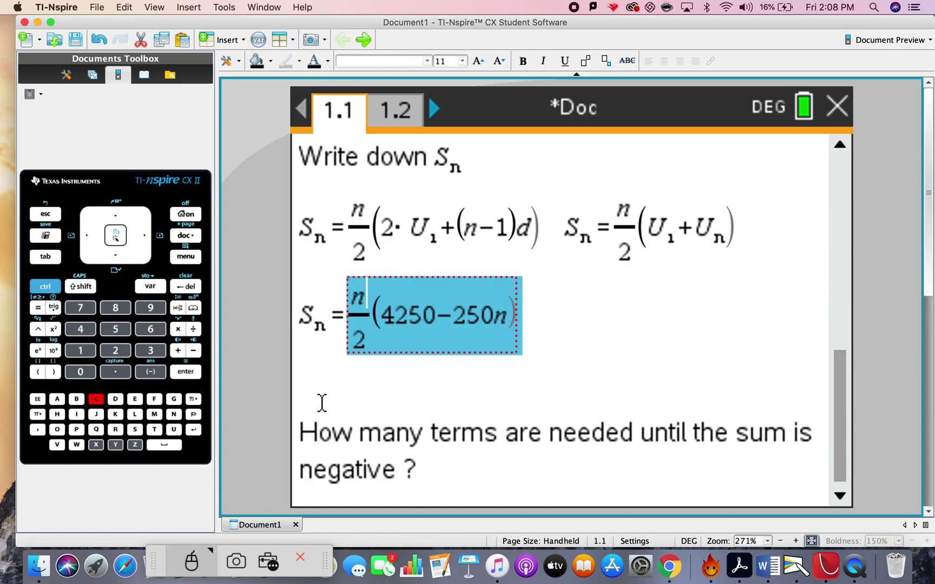
{"action": "left_click", "coordinate": [433, 472]}
{"action": "key", "text": "Return"}
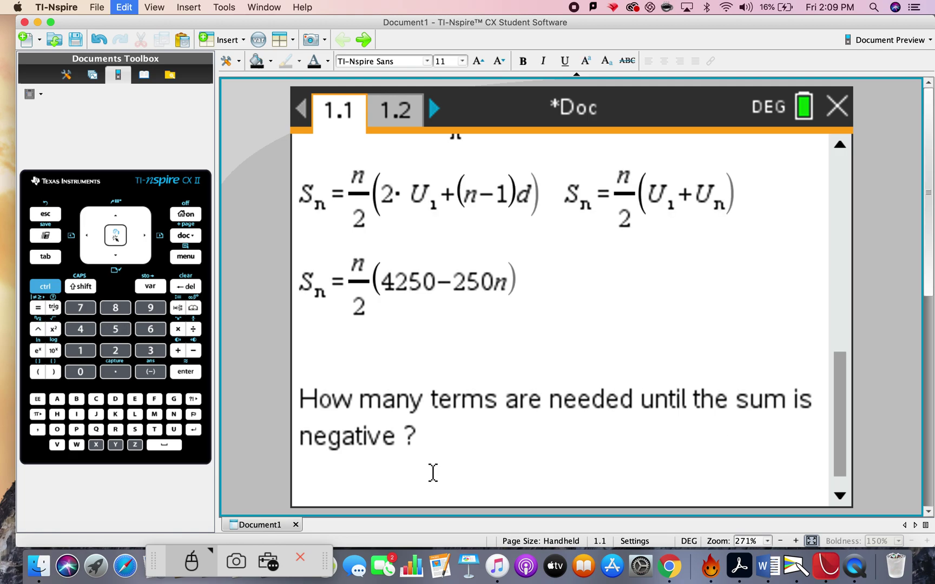
{"action": "key", "text": "super+v"}
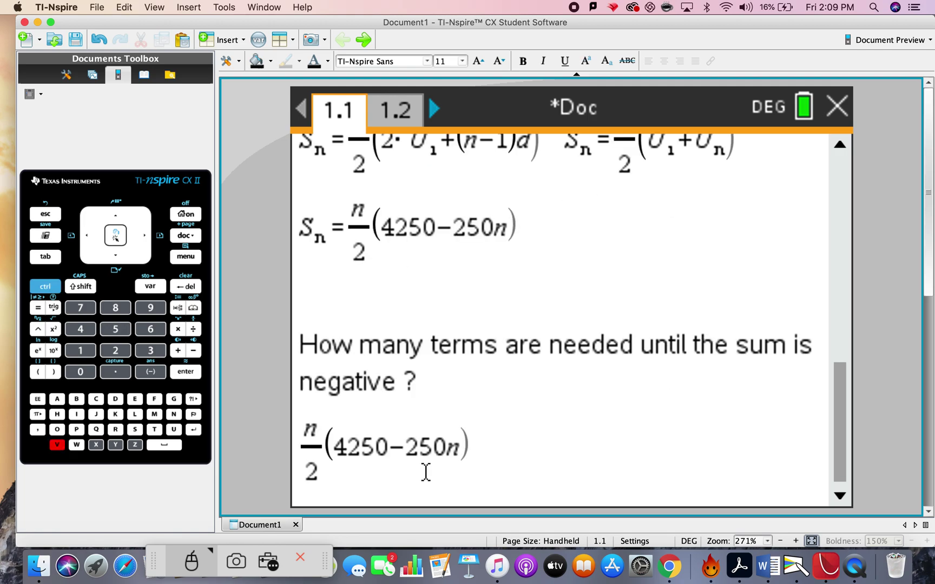
Turn the pasted expression into the inequality n/2(4250−250n)<0.
{"action": "left_click", "coordinate": [46, 286]}
{"action": "left_click", "coordinate": [38, 308]}
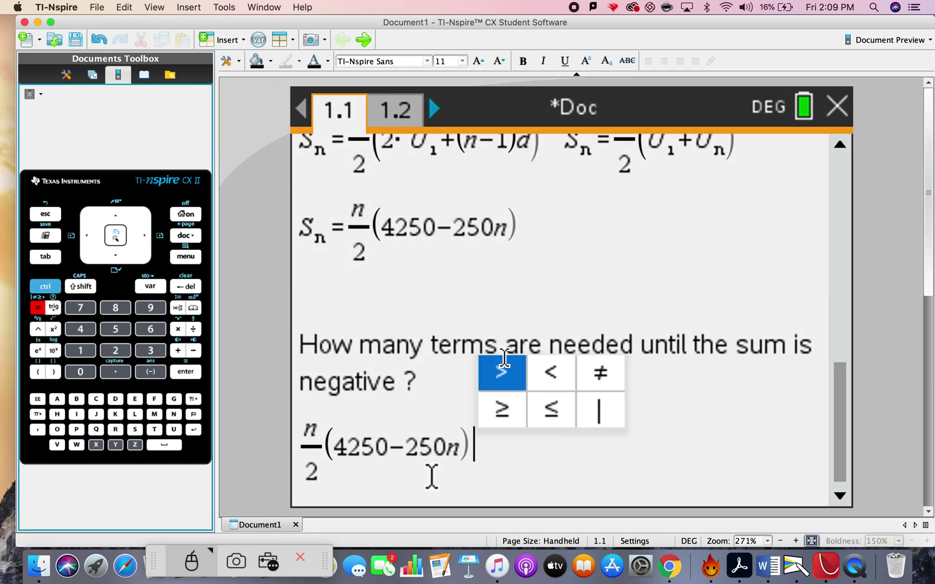
{"action": "left_click", "coordinate": [558, 373]}
{"action": "type", "text": "0"}
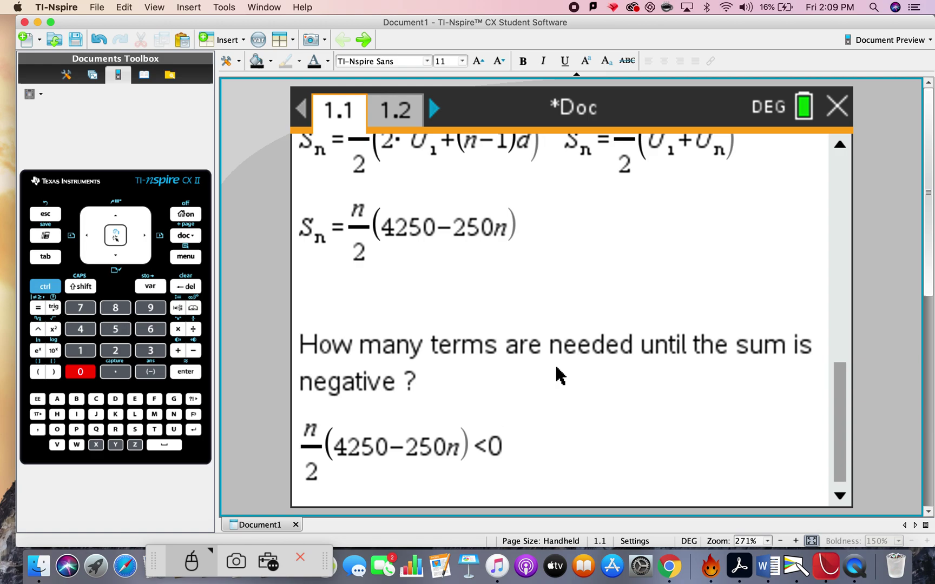
Write the answer n=18 on the next line after checking the page 1.2 table.
{"action": "key", "text": "Return"}
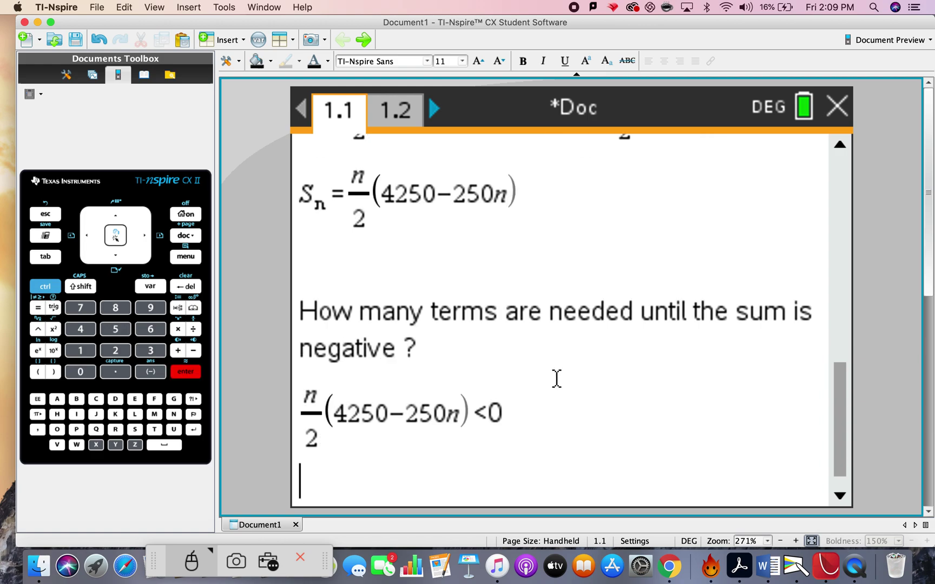
{"action": "type", "text": "n="}
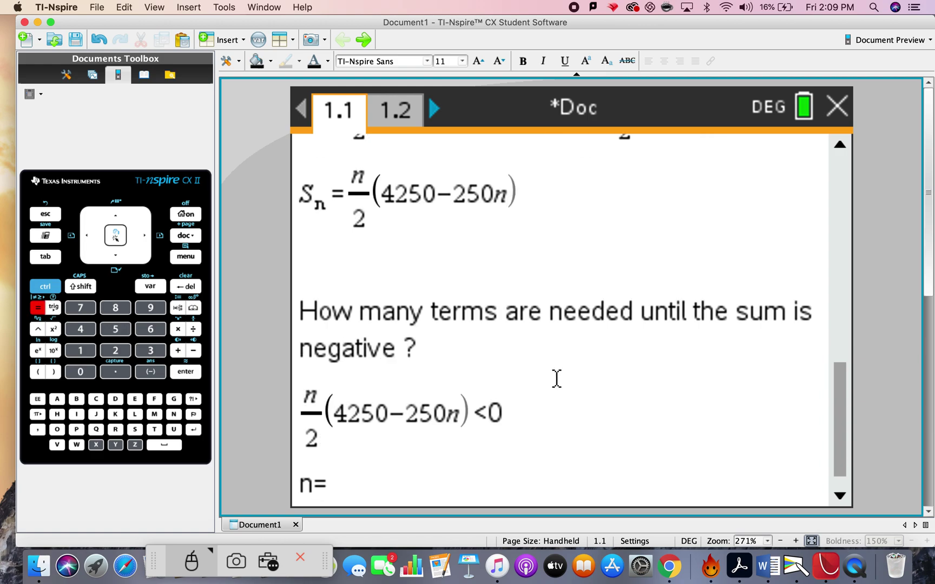
{"action": "left_click", "coordinate": [398, 111]}
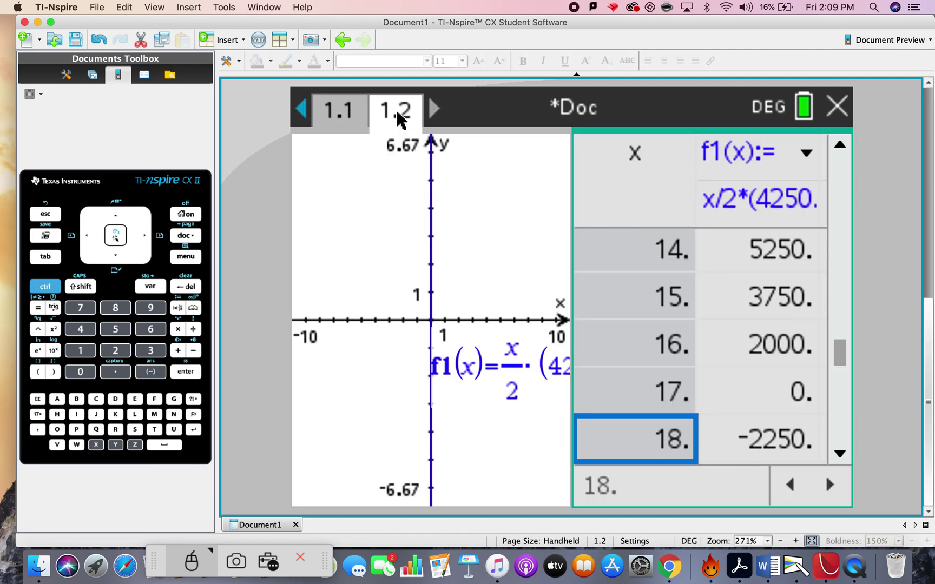
{"action": "left_click", "coordinate": [345, 120]}
{"action": "type", "text": "1"}
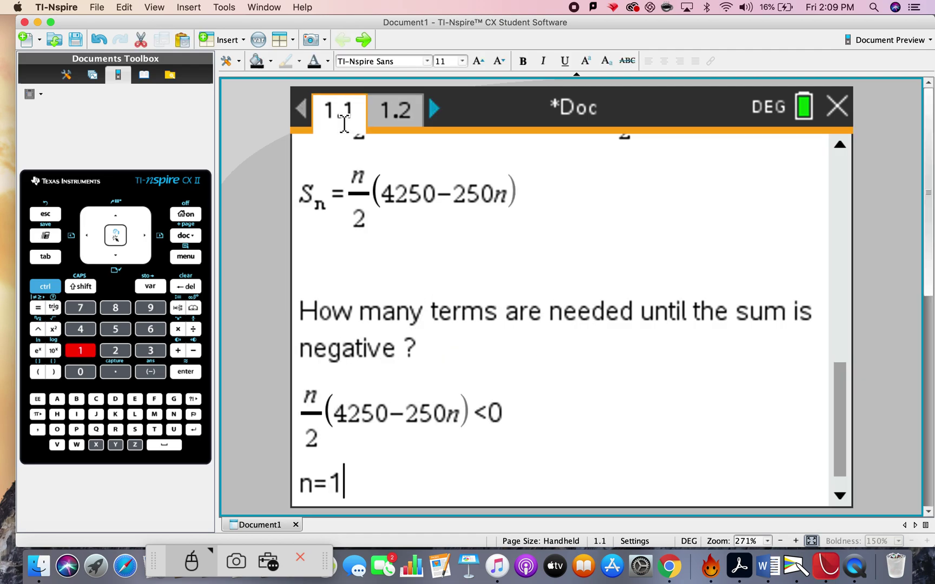
{"action": "type", "text": "8"}
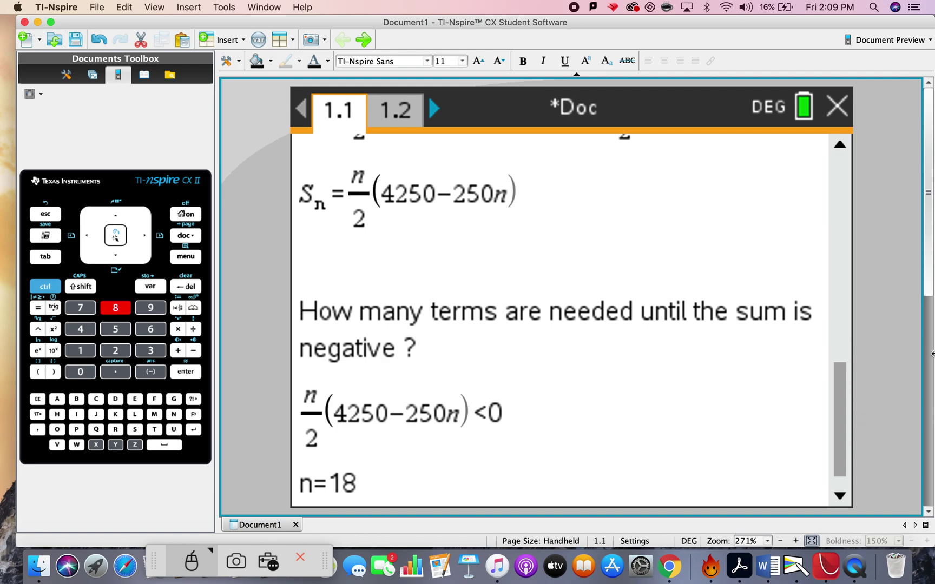
Select the general Sn formula and return the caret to after n=18.
{"action": "left_click_drag", "start_coordinate": [836, 420], "coordinate": [847, 329]}
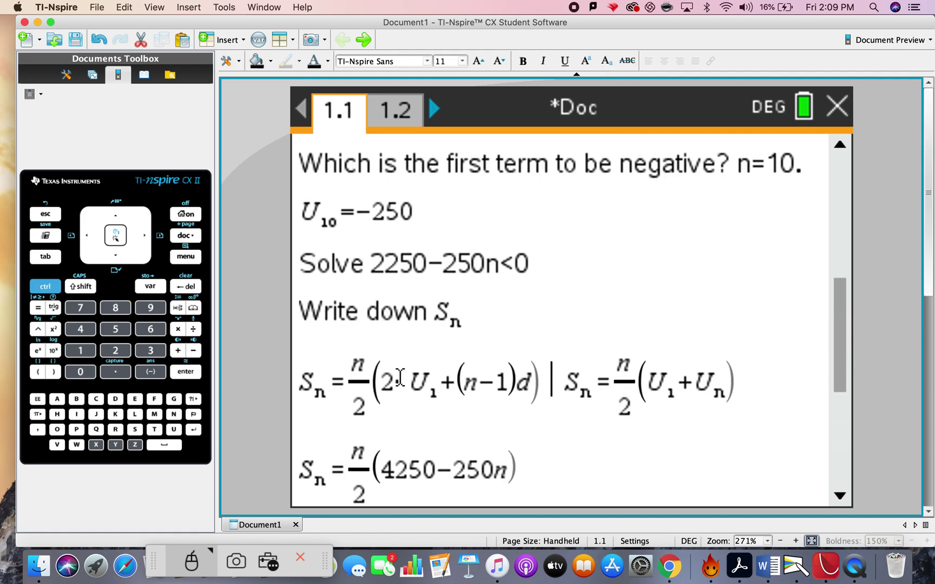
{"action": "left_click_drag", "start_coordinate": [543, 377], "coordinate": [314, 382]}
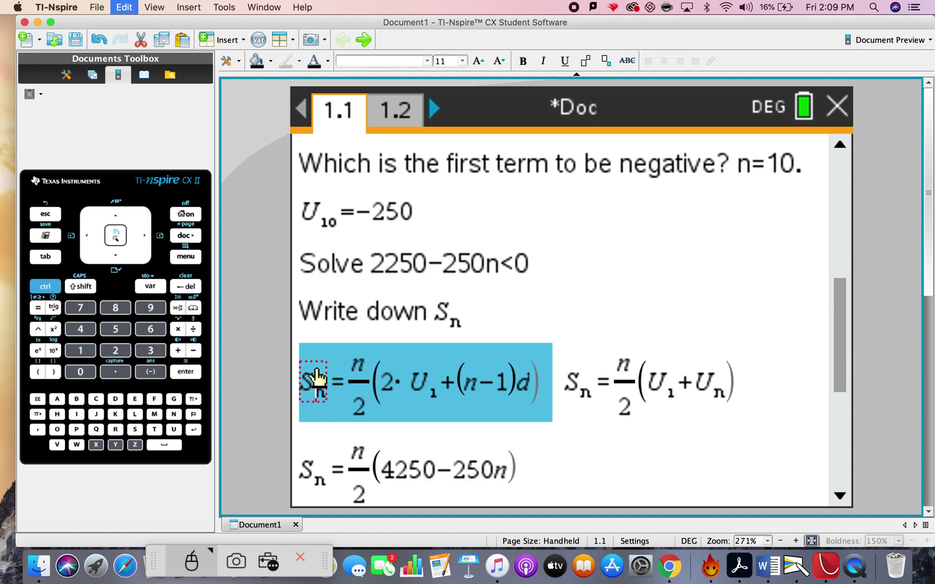
{"action": "left_click", "coordinate": [839, 496]}
{"action": "scroll", "coordinate": [838, 497], "scroll_direction": "down", "scroll_amount": 5}
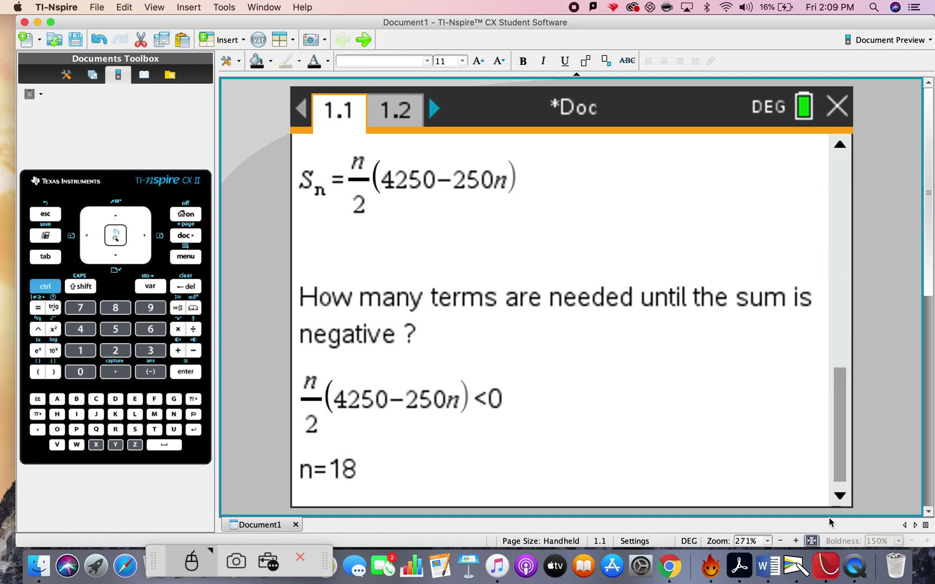
{"action": "left_click", "coordinate": [372, 475]}
Paste the general Sn formula below n=18 and replace U1 with 2000.
{"action": "key", "text": "Return"}
{"action": "key", "text": "Return"}
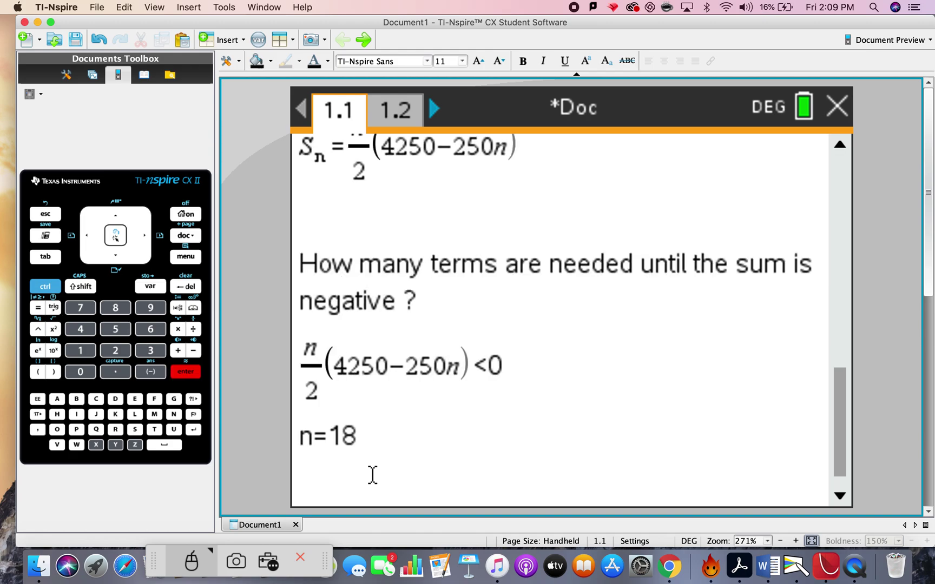
{"action": "key", "text": "super+v"}
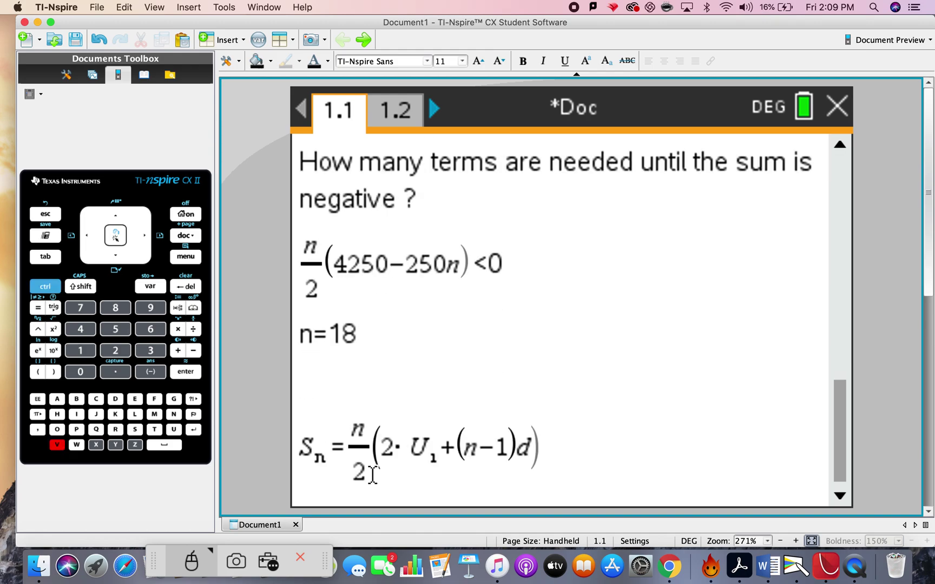
{"action": "left_click", "coordinate": [432, 452]}
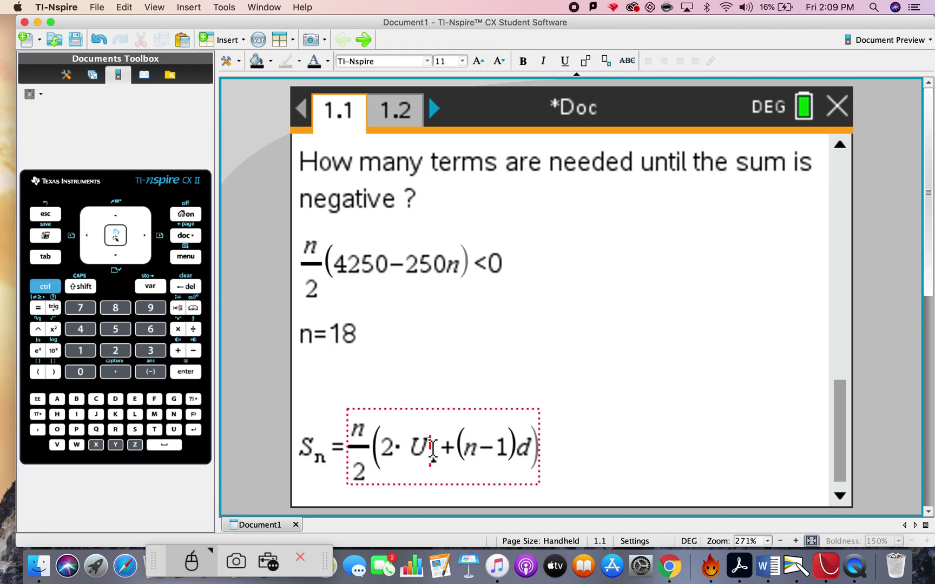
{"action": "type", "text": "_"}
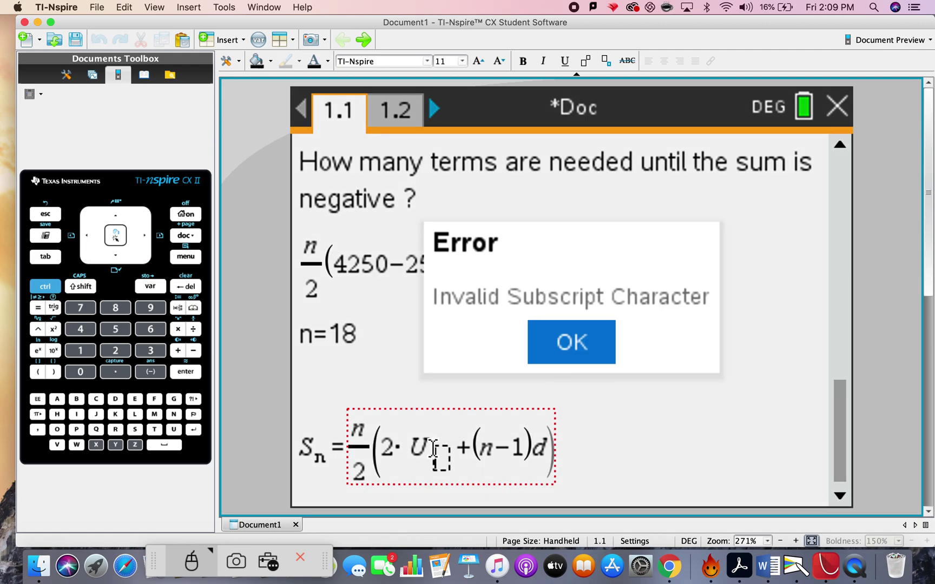
{"action": "left_click", "coordinate": [563, 340]}
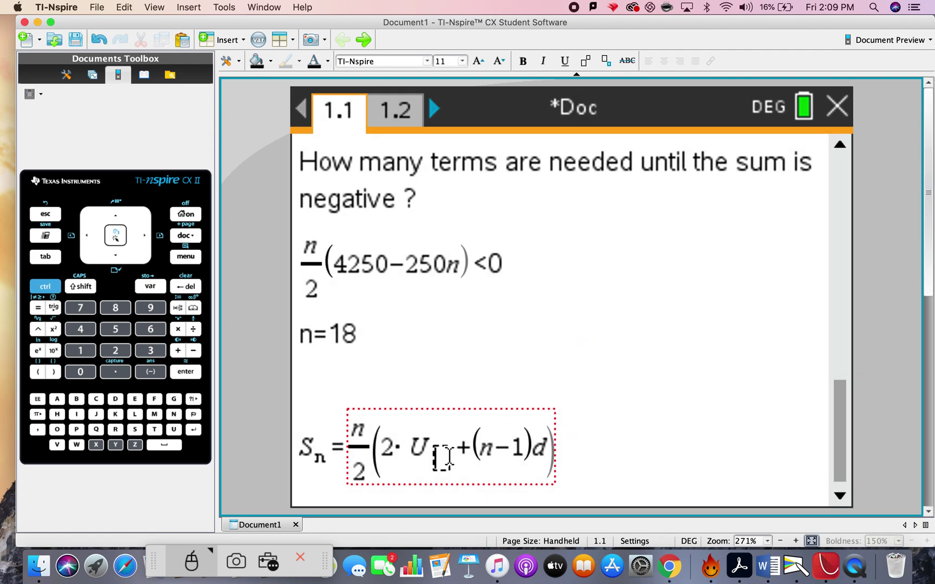
{"action": "key", "text": "BackSpace"}
{"action": "key", "text": "BackSpace"}
{"action": "key", "text": "BackSpace"}
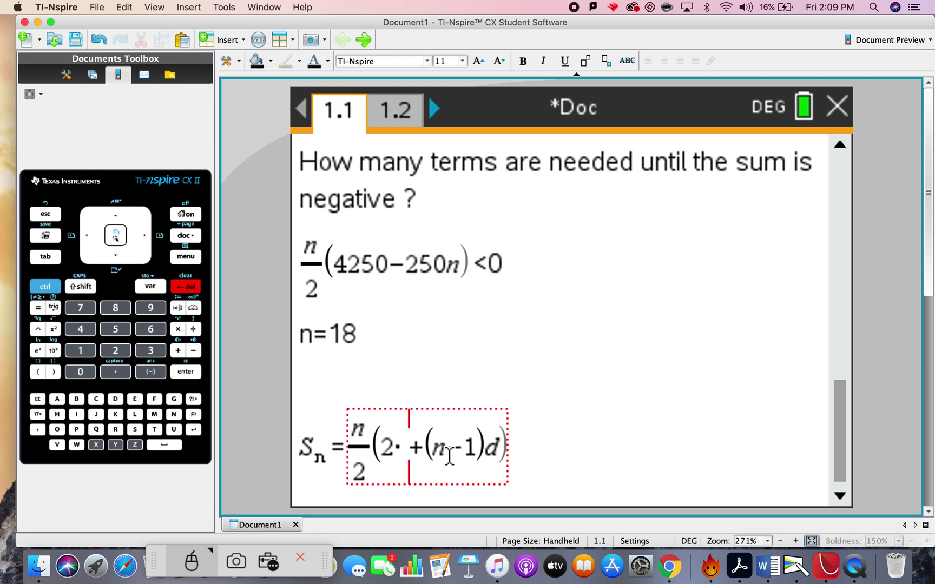
{"action": "type", "text": "200"}
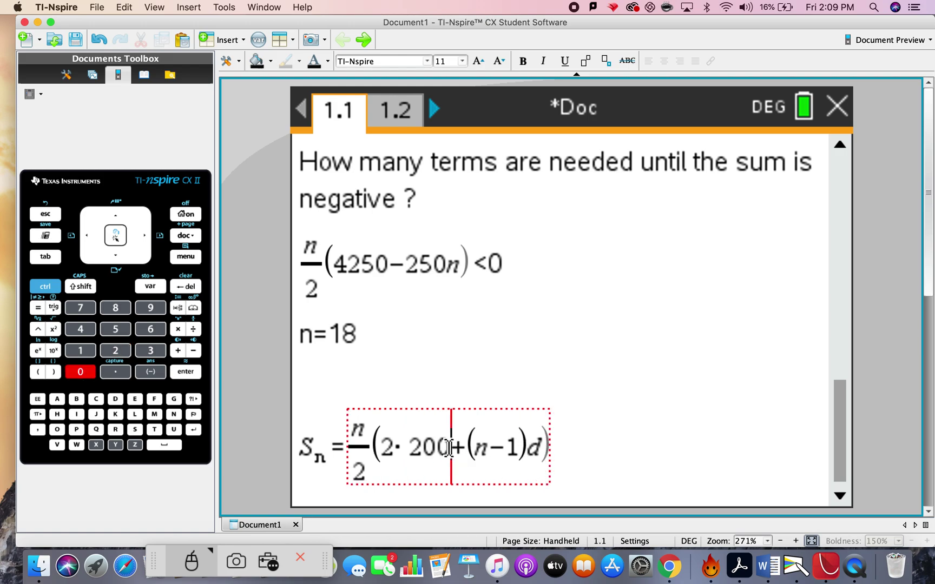
{"action": "type", "text": "0"}
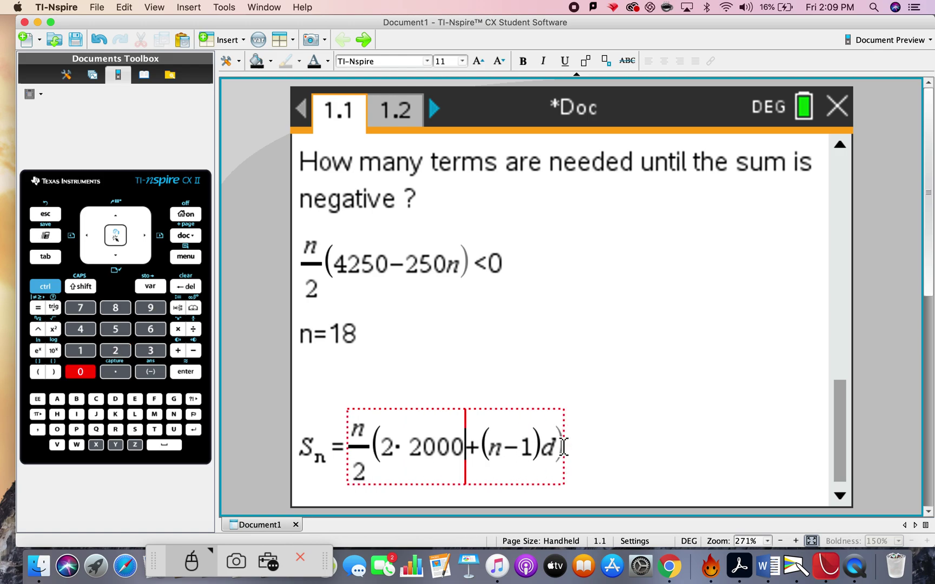
Replace d with (−250), giving Sn = n/2(2·2000+(n−1)(−250)).
{"action": "left_click", "coordinate": [562, 447]}
{"action": "key", "text": "BackSpace"}
{"action": "type", "text": "("}
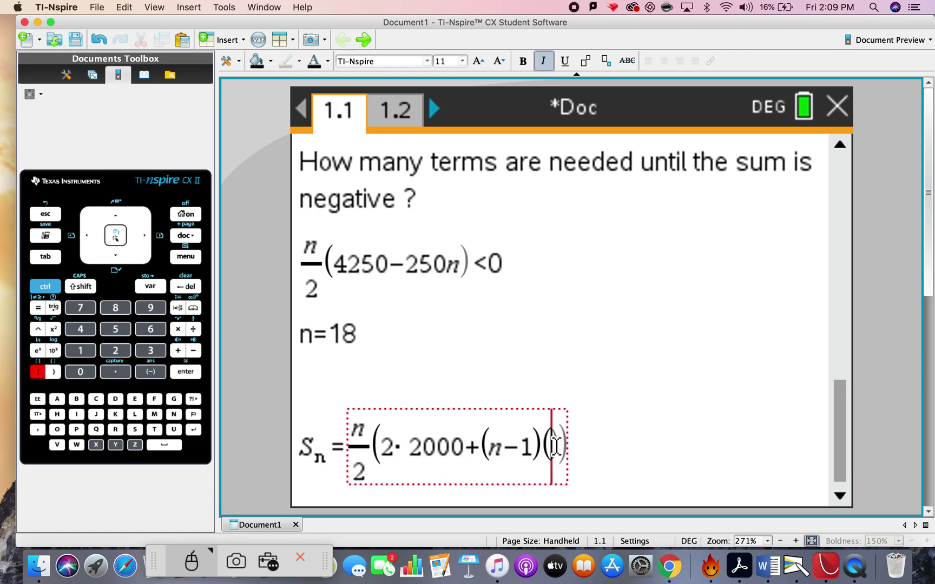
{"action": "type", "text": "-250"}
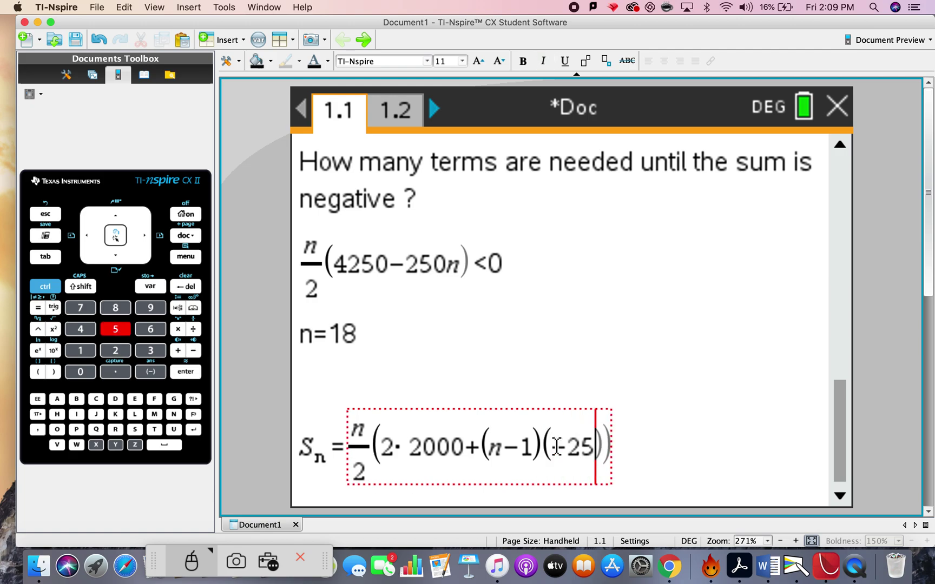
{"action": "left_click", "coordinate": [632, 444]}
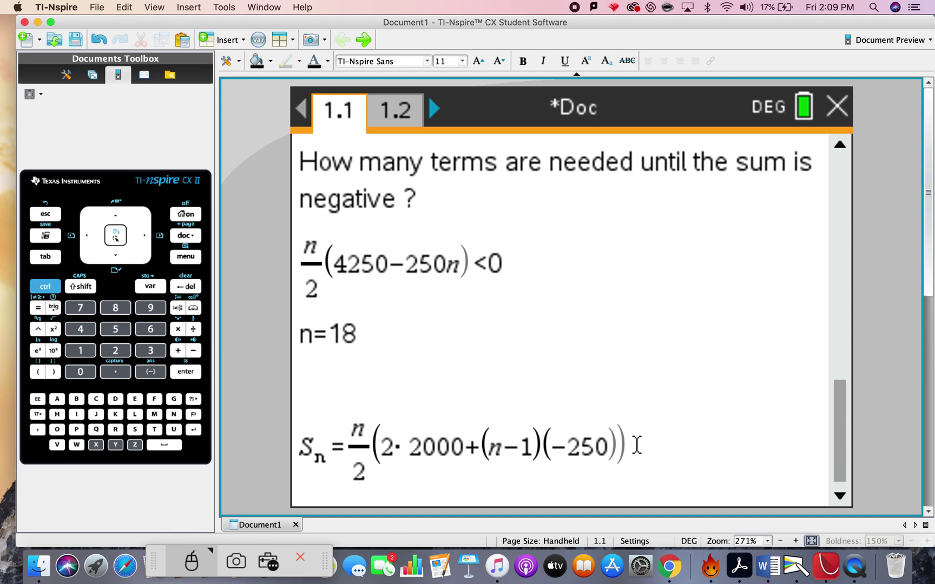
Copy the substituted Sn expression from the notes and return to page 1.2.
{"action": "left_click_drag", "start_coordinate": [632, 438], "coordinate": [371, 428]}
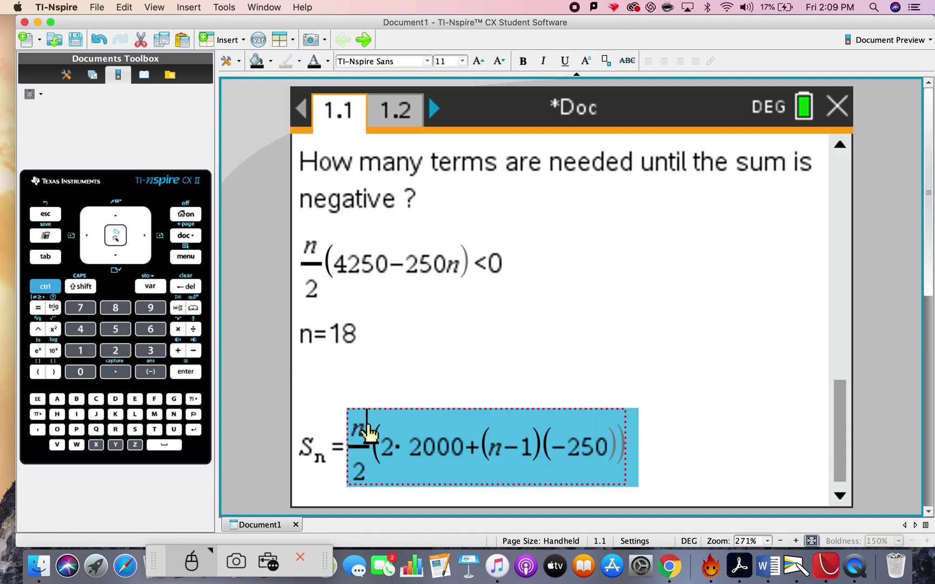
{"action": "key", "text": "super+c"}
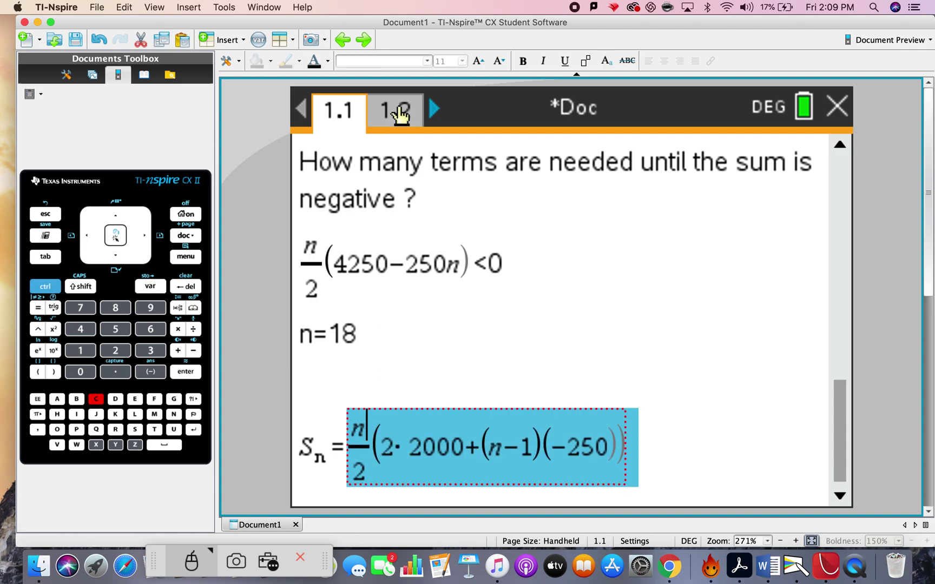
{"action": "left_click", "coordinate": [397, 111]}
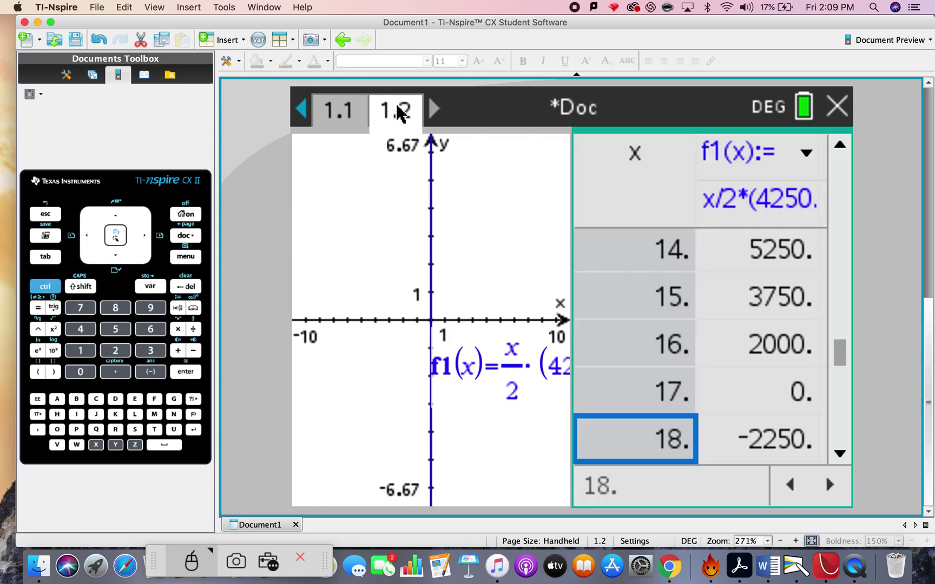
Replace f1's old definition with the pasted expression x/2·(4250−250·x).
{"action": "left_click", "coordinate": [758, 208]}
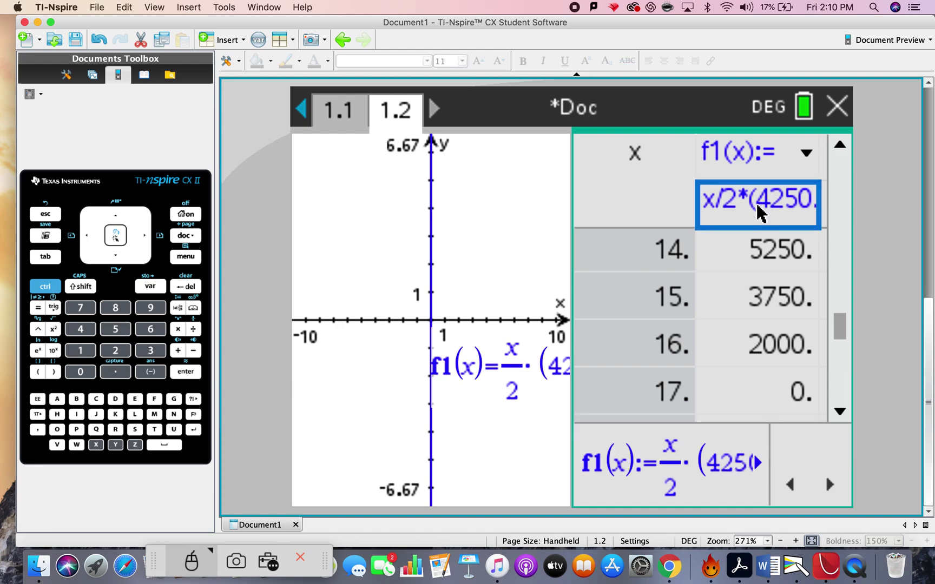
{"action": "left_click", "coordinate": [498, 234]}
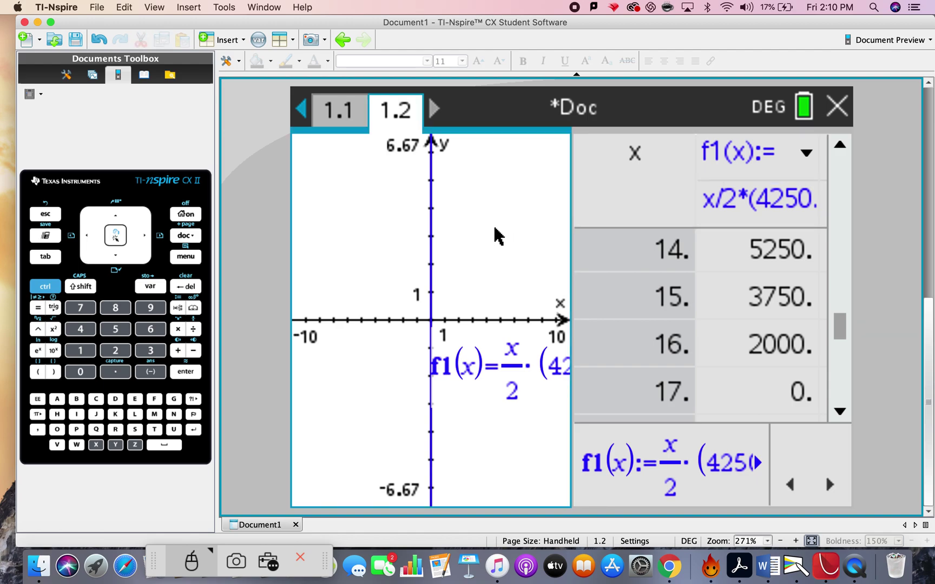
{"action": "left_click", "coordinate": [48, 286]}
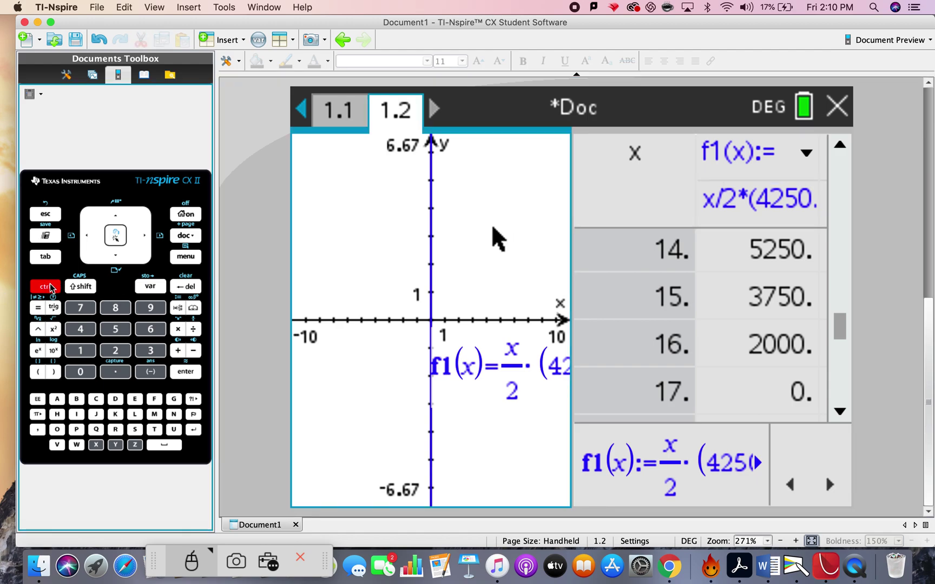
{"action": "left_click", "coordinate": [174, 400]}
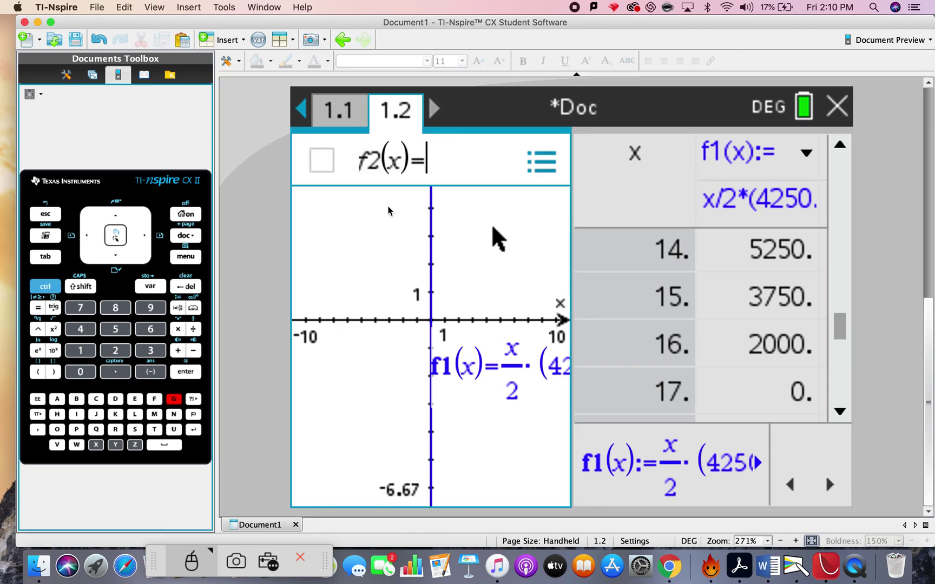
{"action": "key", "text": "Up"}
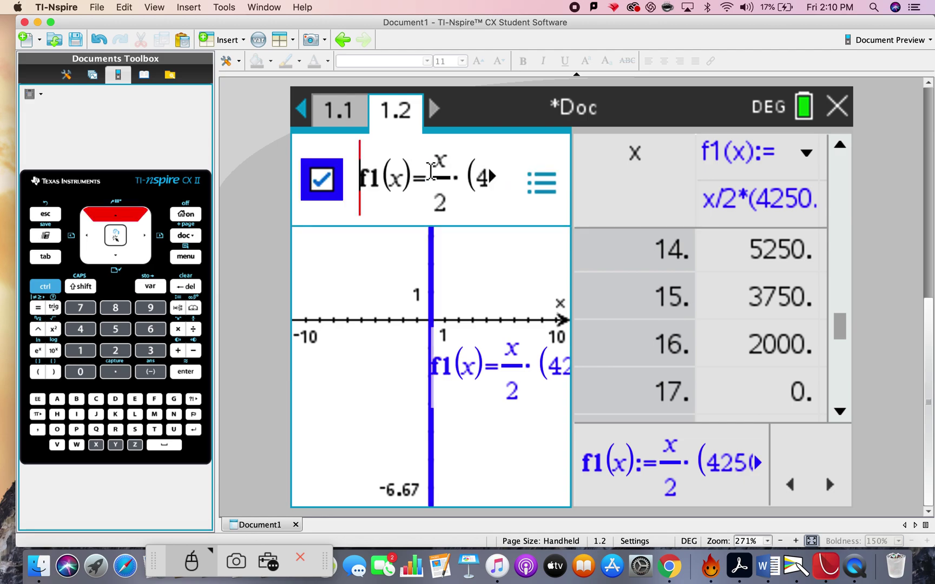
{"action": "left_click_drag", "start_coordinate": [429, 175], "coordinate": [570, 187]}
{"action": "key", "text": "BackSpace"}
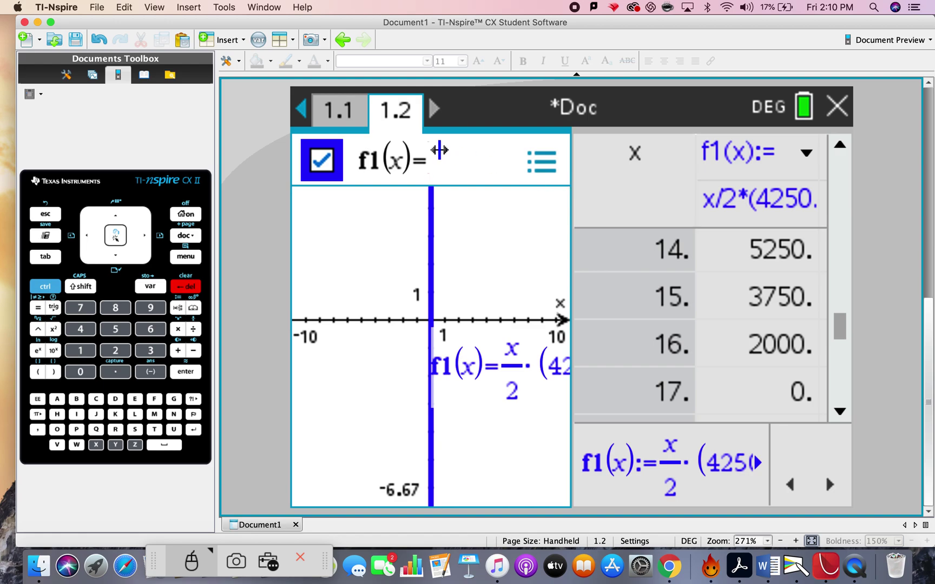
{"action": "key", "text": "ctrl+v"}
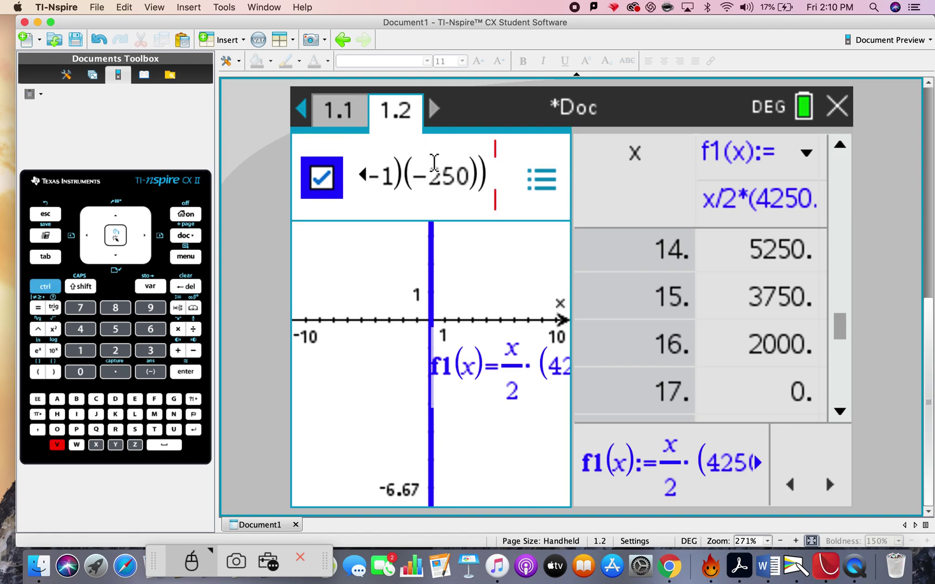
Review the pasted f1 expression, then close the table so the graph fills the page.
{"action": "key", "text": "Left"}
{"action": "key", "text": "Left"}
{"action": "key", "text": "Left"}
{"action": "key", "text": "Left"}
{"action": "key", "text": "Left"}
{"action": "key", "text": "Left"}
{"action": "key", "text": "Left"}
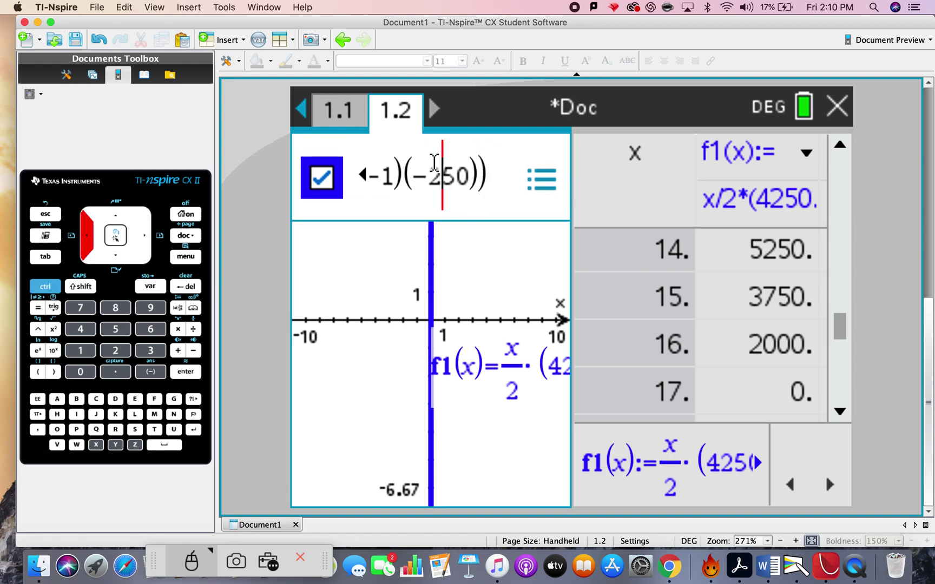
{"action": "key", "text": "Left"}
{"action": "key", "text": "Left"}
{"action": "key", "text": "Left"}
{"action": "key", "text": "Left"}
{"action": "key", "text": "Left"}
{"action": "key", "text": "Left"}
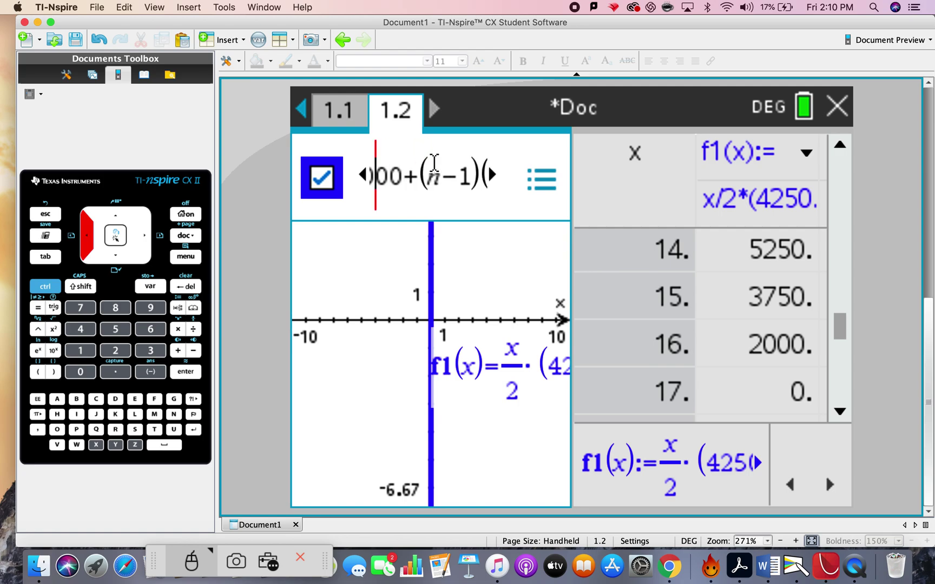
{"action": "key", "text": "Right"}
{"action": "key", "text": "Right"}
{"action": "key", "text": "Left"}
{"action": "key", "text": "Left"}
{"action": "key", "text": "Left"}
{"action": "key", "text": "Left"}
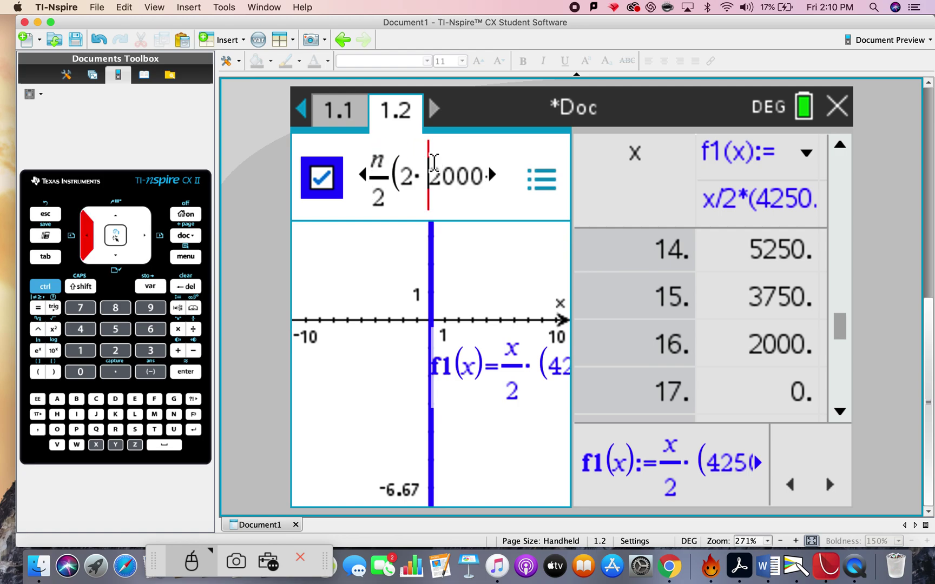
{"action": "key", "text": "Left"}
{"action": "key", "text": "Left"}
{"action": "key", "text": "Left"}
{"action": "key", "text": "Left"}
{"action": "key", "text": "Left"}
{"action": "key", "text": "Left"}
{"action": "key", "text": "Left"}
{"action": "key", "text": "Left"}
{"action": "key", "text": "Right"}
{"action": "key", "text": "Right"}
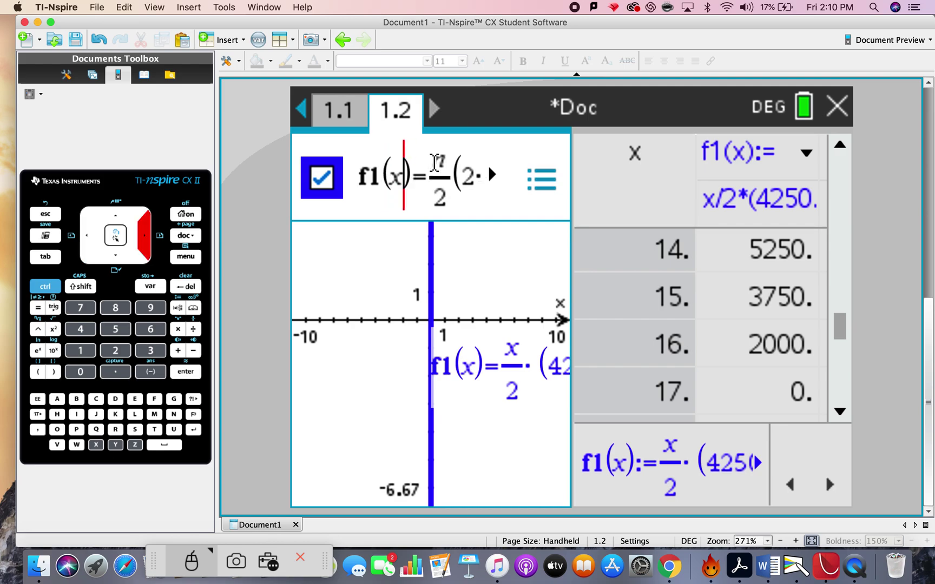
{"action": "key", "text": "Right"}
{"action": "key", "text": "Right"}
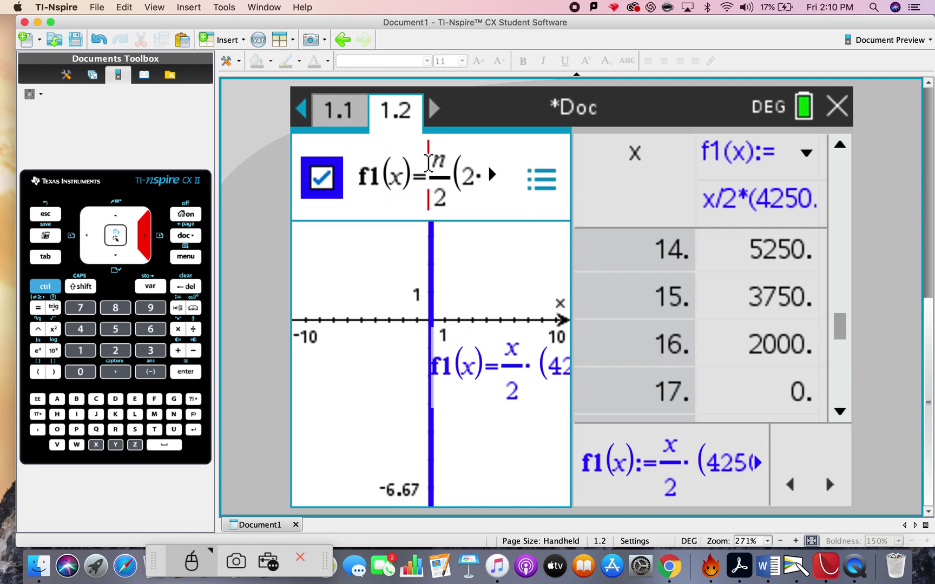
{"action": "key", "text": "ctrl+t"}
{"action": "key", "text": "ctrl+t"}
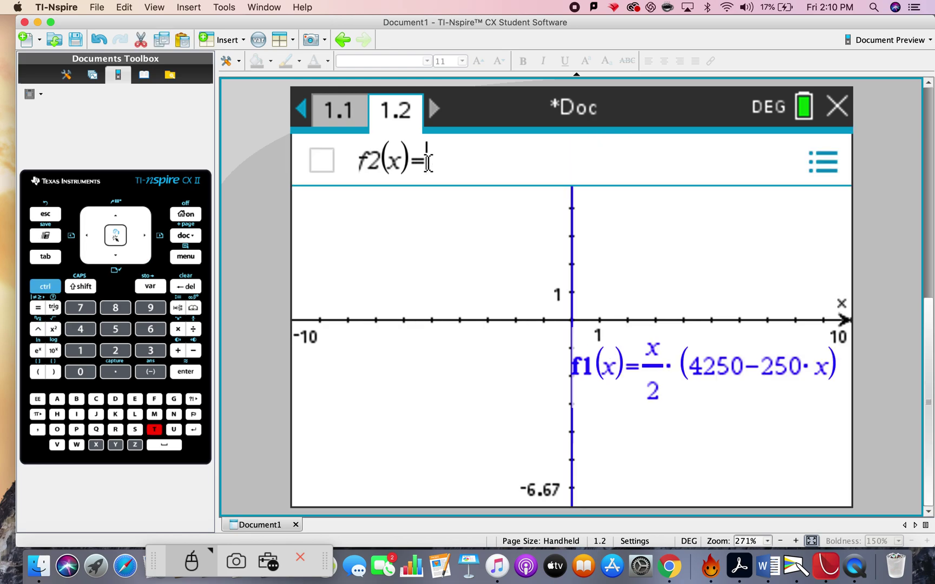
Replace f1's expression with the pasted formula n/2(2·2000+(n−1)(−250)).
{"action": "key", "text": "Up"}
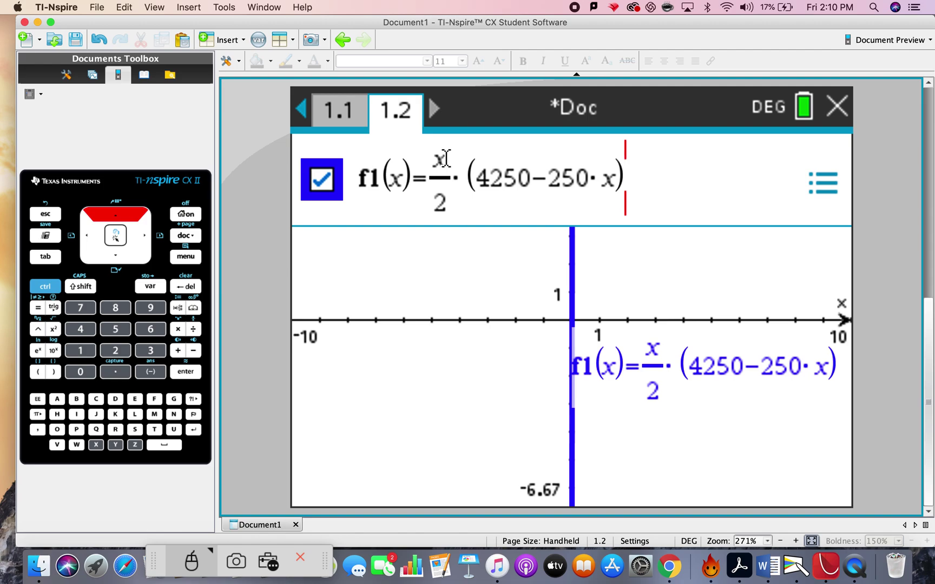
{"action": "left_click", "coordinate": [341, 110]}
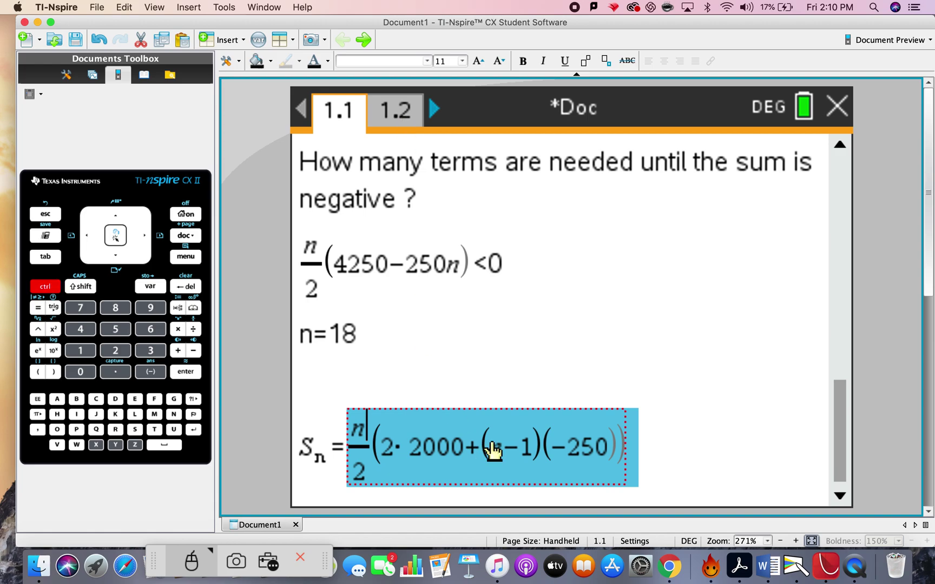
{"action": "left_click", "coordinate": [398, 116]}
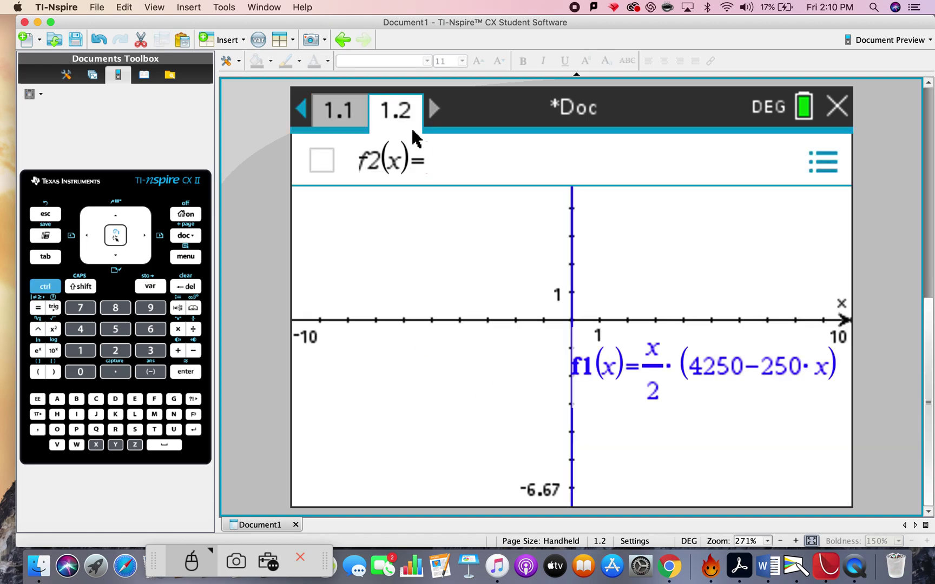
{"action": "key", "text": "Up"}
{"action": "left_click_drag", "start_coordinate": [627, 176], "coordinate": [430, 152]}
{"action": "key", "text": "BackSpace"}
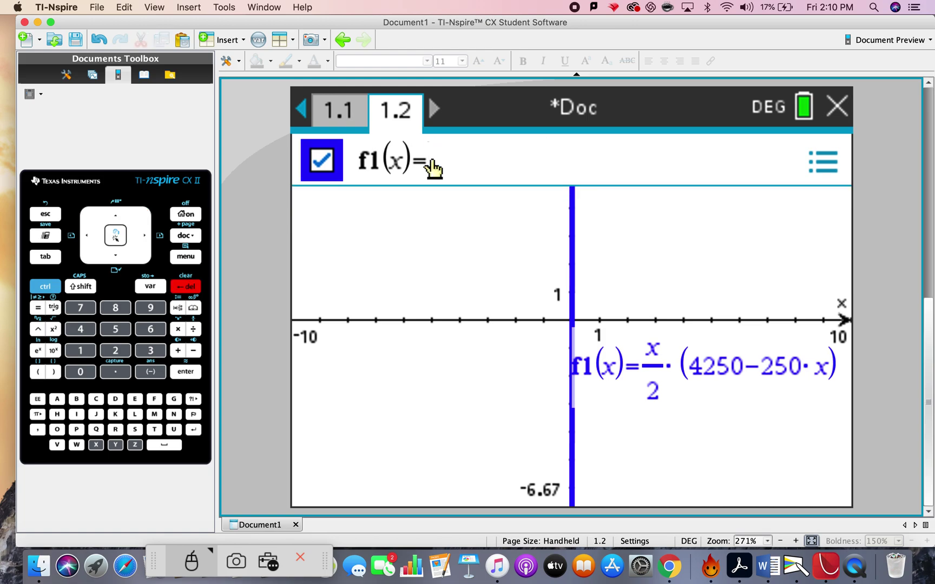
{"action": "key", "text": "super+v"}
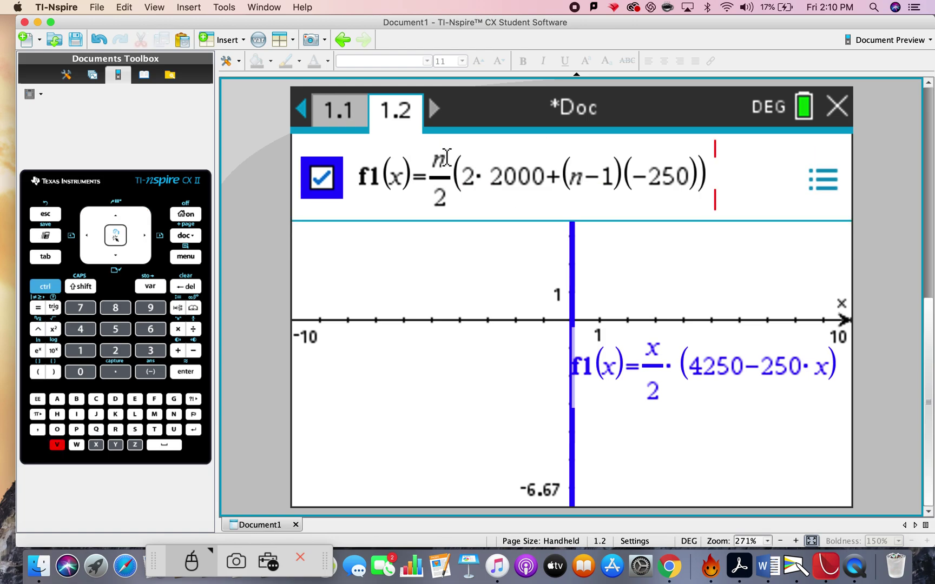
Change each n to x and confirm f1 = x/2·(2·2000+(x−1)(−250)).
{"action": "key", "text": "BackSpace"}
{"action": "type", "text": "x"}
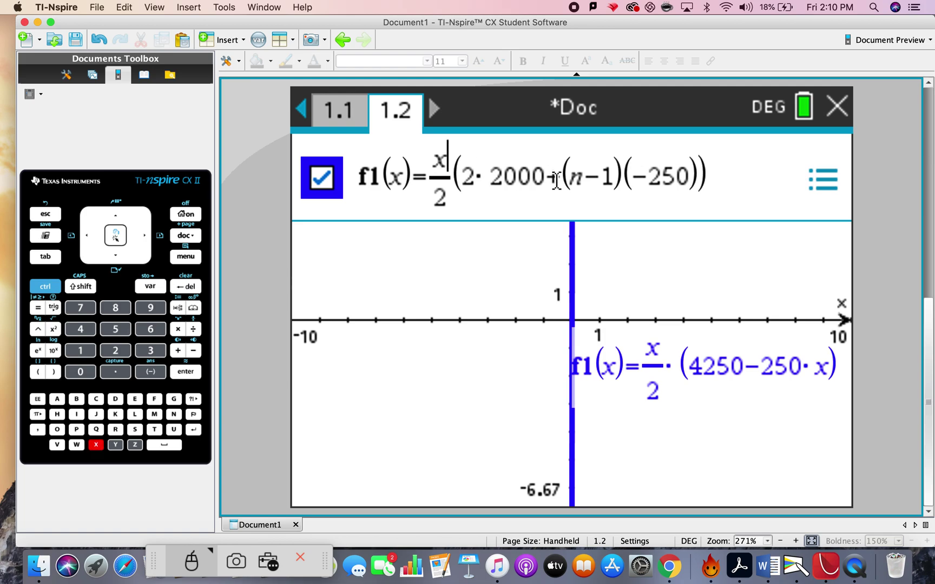
{"action": "left_click", "coordinate": [582, 177]}
{"action": "key", "text": "BackSpace"}
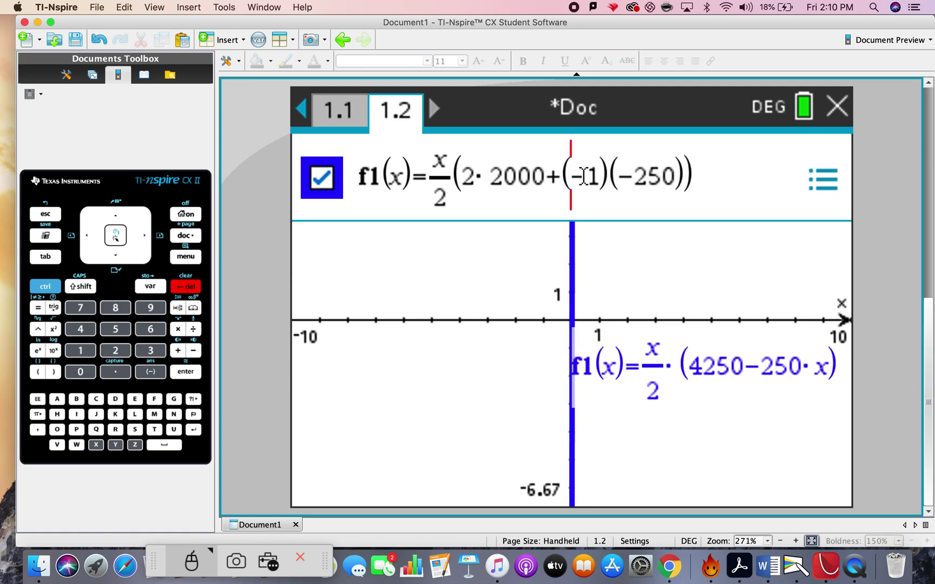
{"action": "type", "text": "x"}
{"action": "key", "text": "Return"}
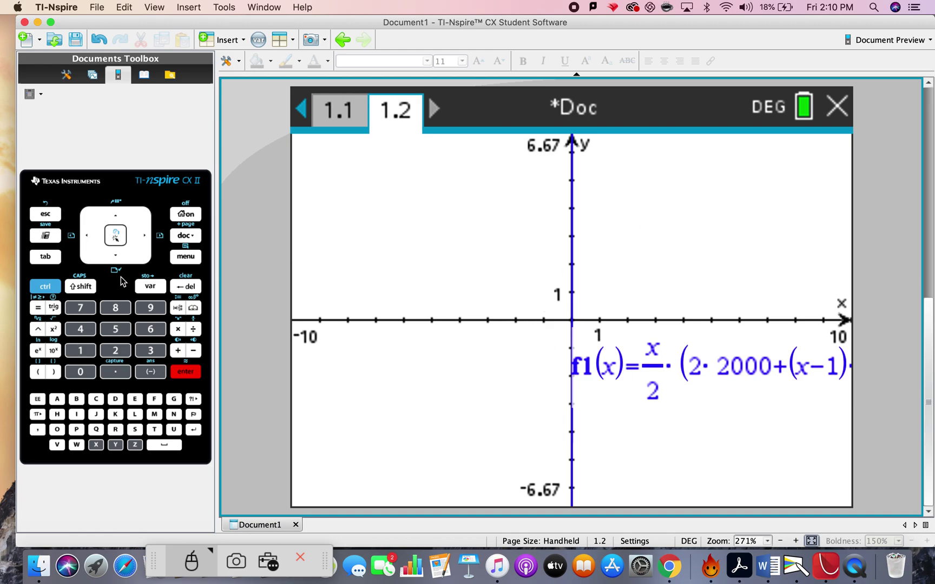
{"action": "left_click", "coordinate": [59, 287]}
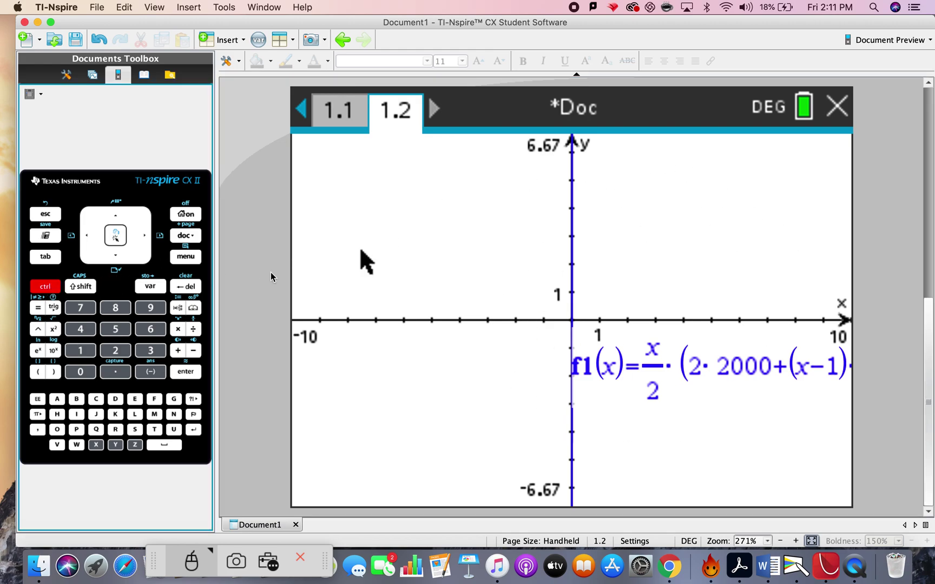
Add a table of f1 values beside the graph, showing 3750 at x=2.
{"action": "left_click", "coordinate": [155, 430]}
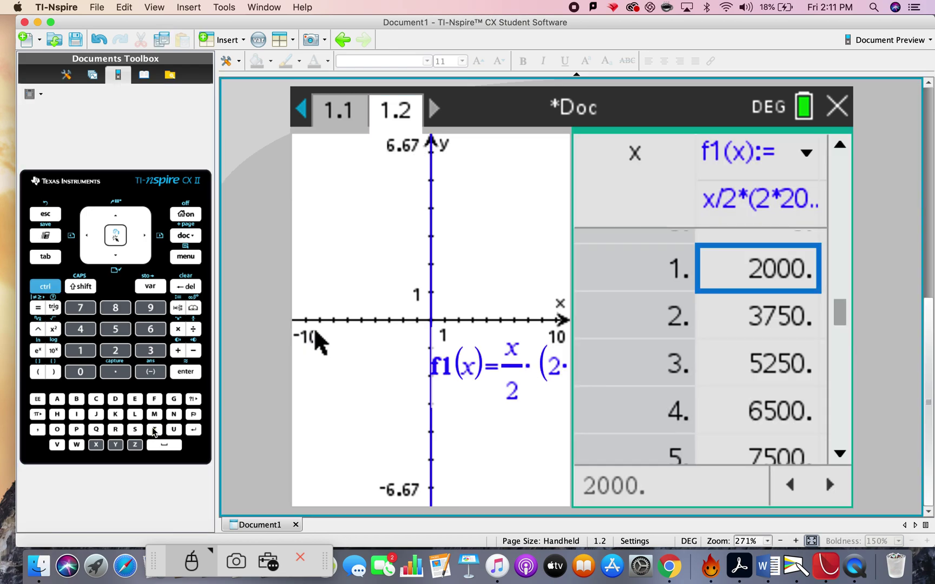
{"action": "key", "text": "Left"}
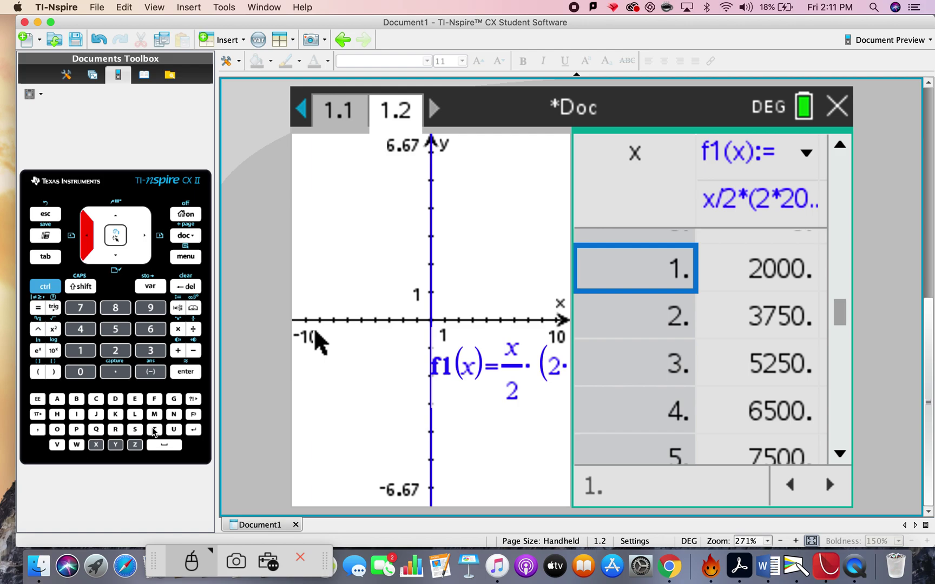
{"action": "key", "text": "Right"}
{"action": "key", "text": "Left"}
{"action": "key", "text": "Down"}
{"action": "key", "text": "Right"}
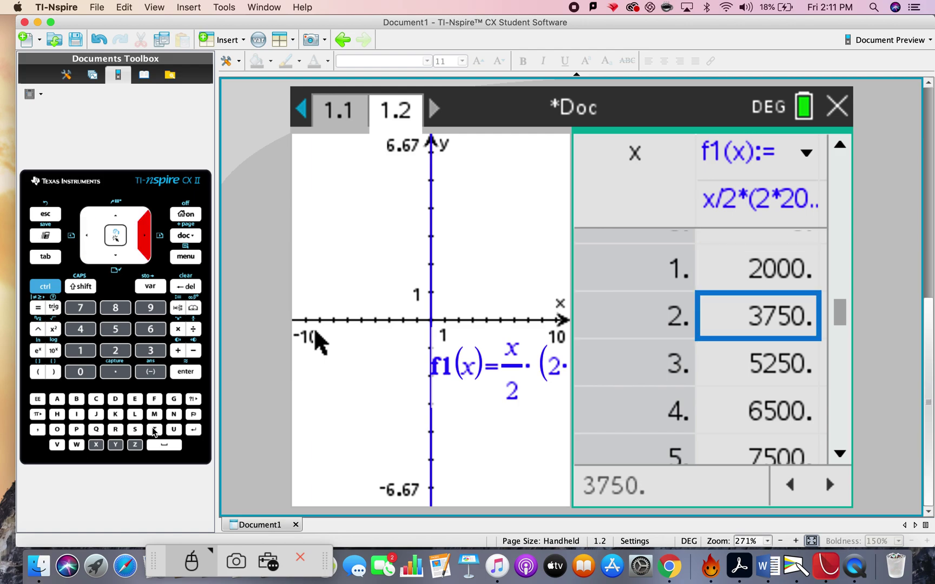
Move down the table to confirm f1 is 0 at x=17 and −2250 at x=18.
{"action": "key", "text": "Left"}
{"action": "key", "text": "Down"}
{"action": "key", "text": "Right"}
{"action": "key", "text": "Down"}
{"action": "key", "text": "Down"}
{"action": "key", "text": "Down"}
{"action": "key", "text": "Down"}
{"action": "key", "text": "Down"}
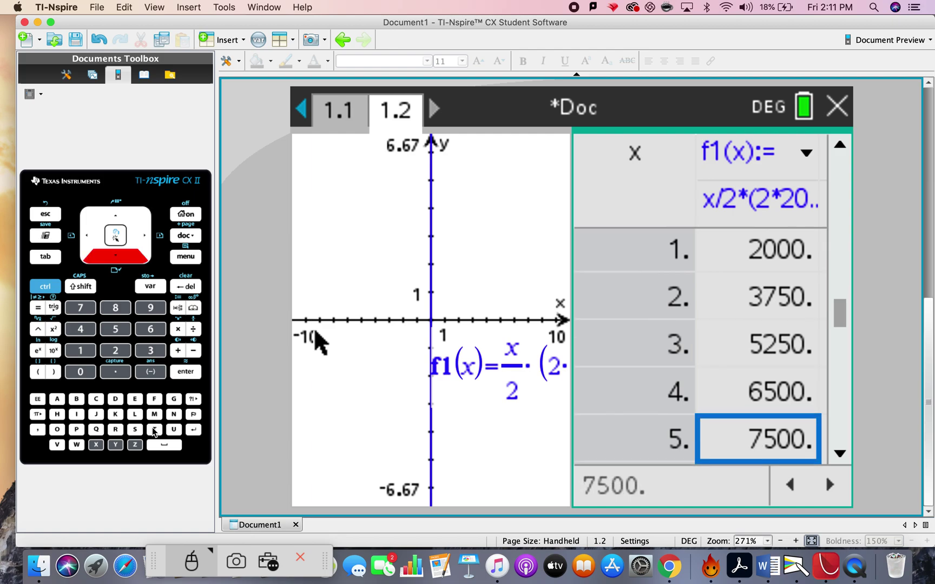
{"action": "key", "text": "Down"}
{"action": "key", "text": "Down"}
{"action": "key", "text": "Down"}
{"action": "key", "text": "Down"}
{"action": "key", "text": "Down"}
{"action": "key", "text": "Down"}
{"action": "key", "text": "Down"}
{"action": "key", "text": "Down"}
{"action": "key", "text": "Down"}
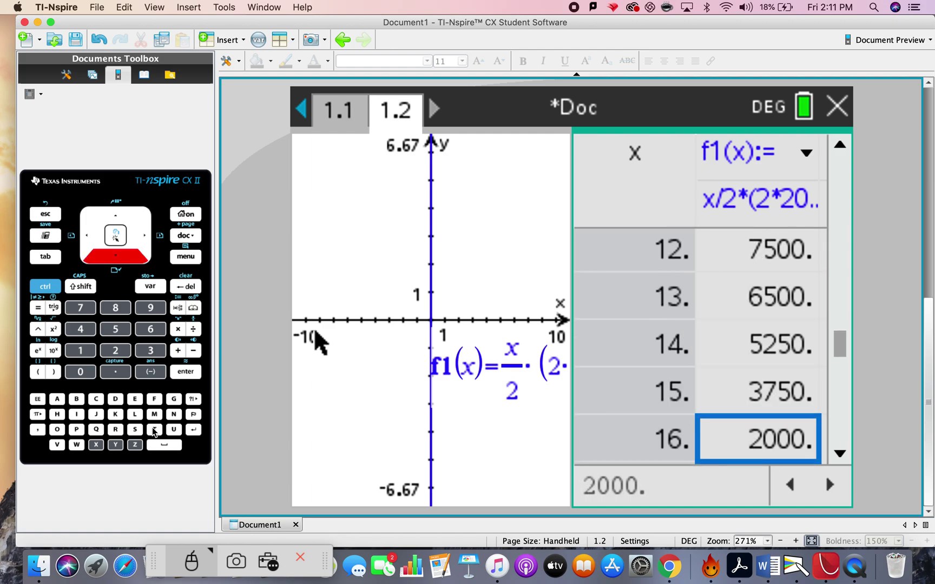
{"action": "key", "text": "Down"}
{"action": "key", "text": "Left"}
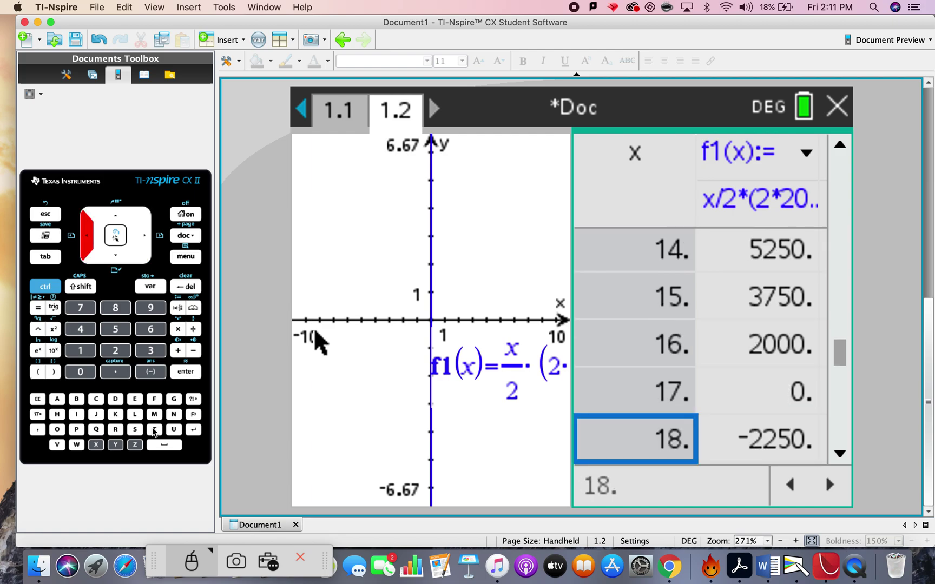
{"action": "key", "text": "Right"}
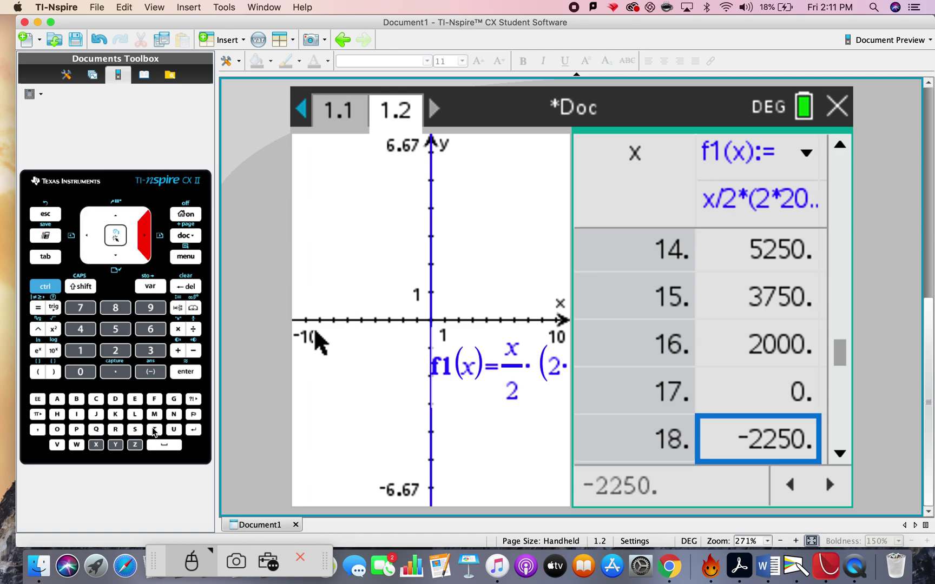